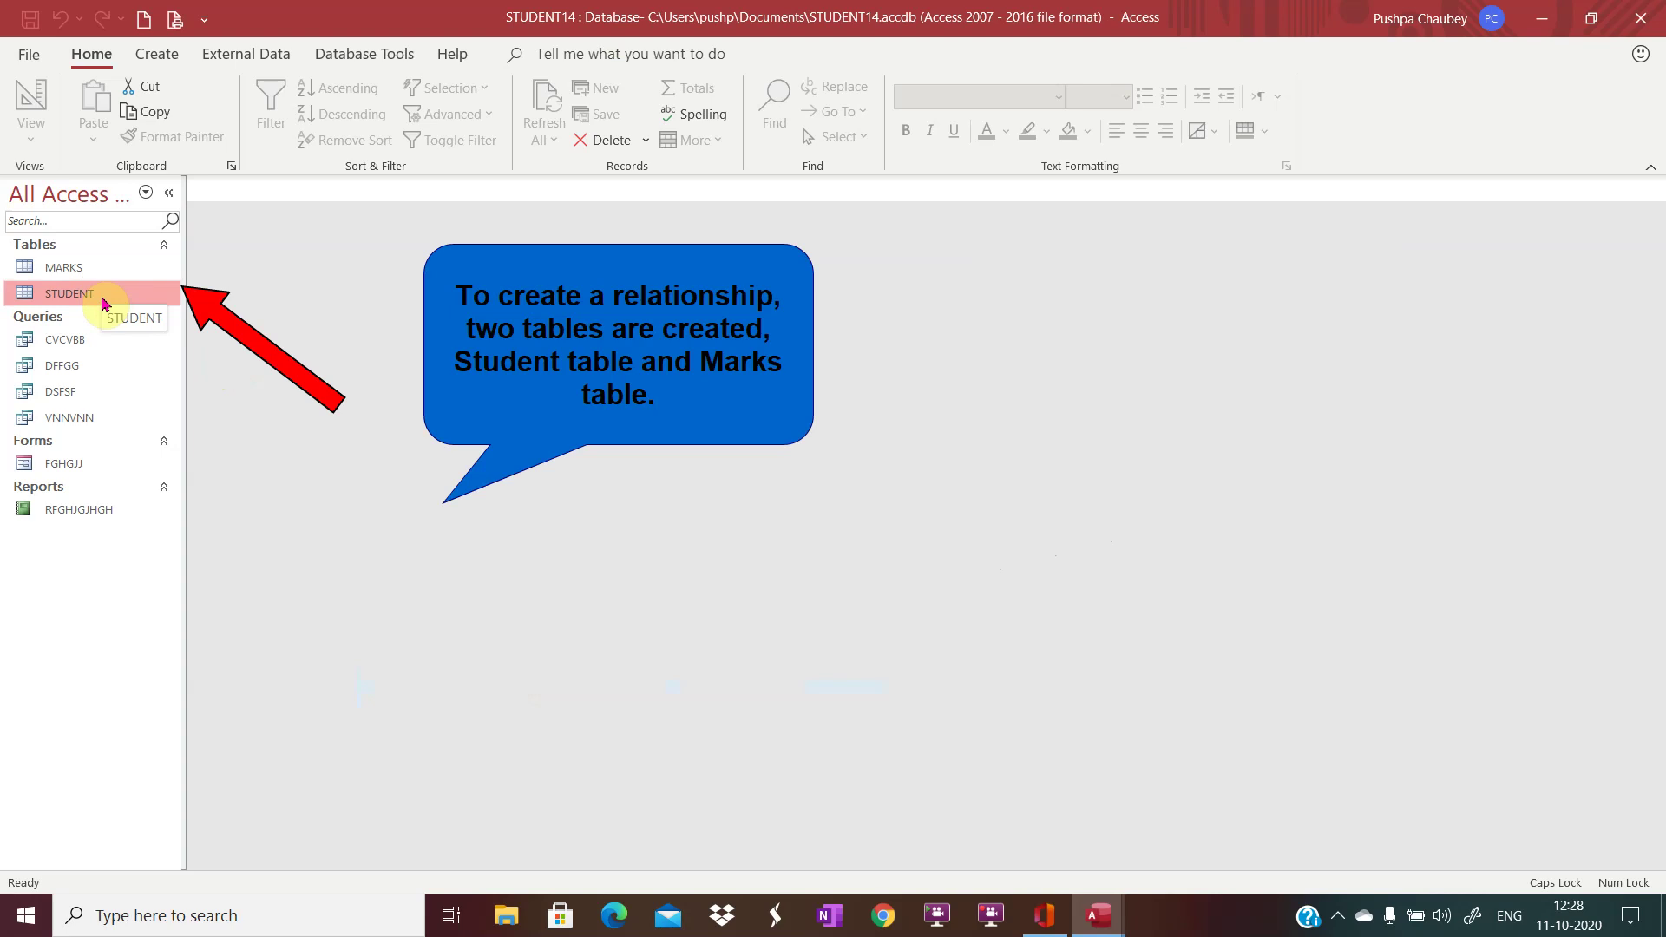
- Open the STUDENT table, and add the STUDENT and MARKS tables to the database's relationships layout
{"action": "double_click", "coordinate": [102, 302]}
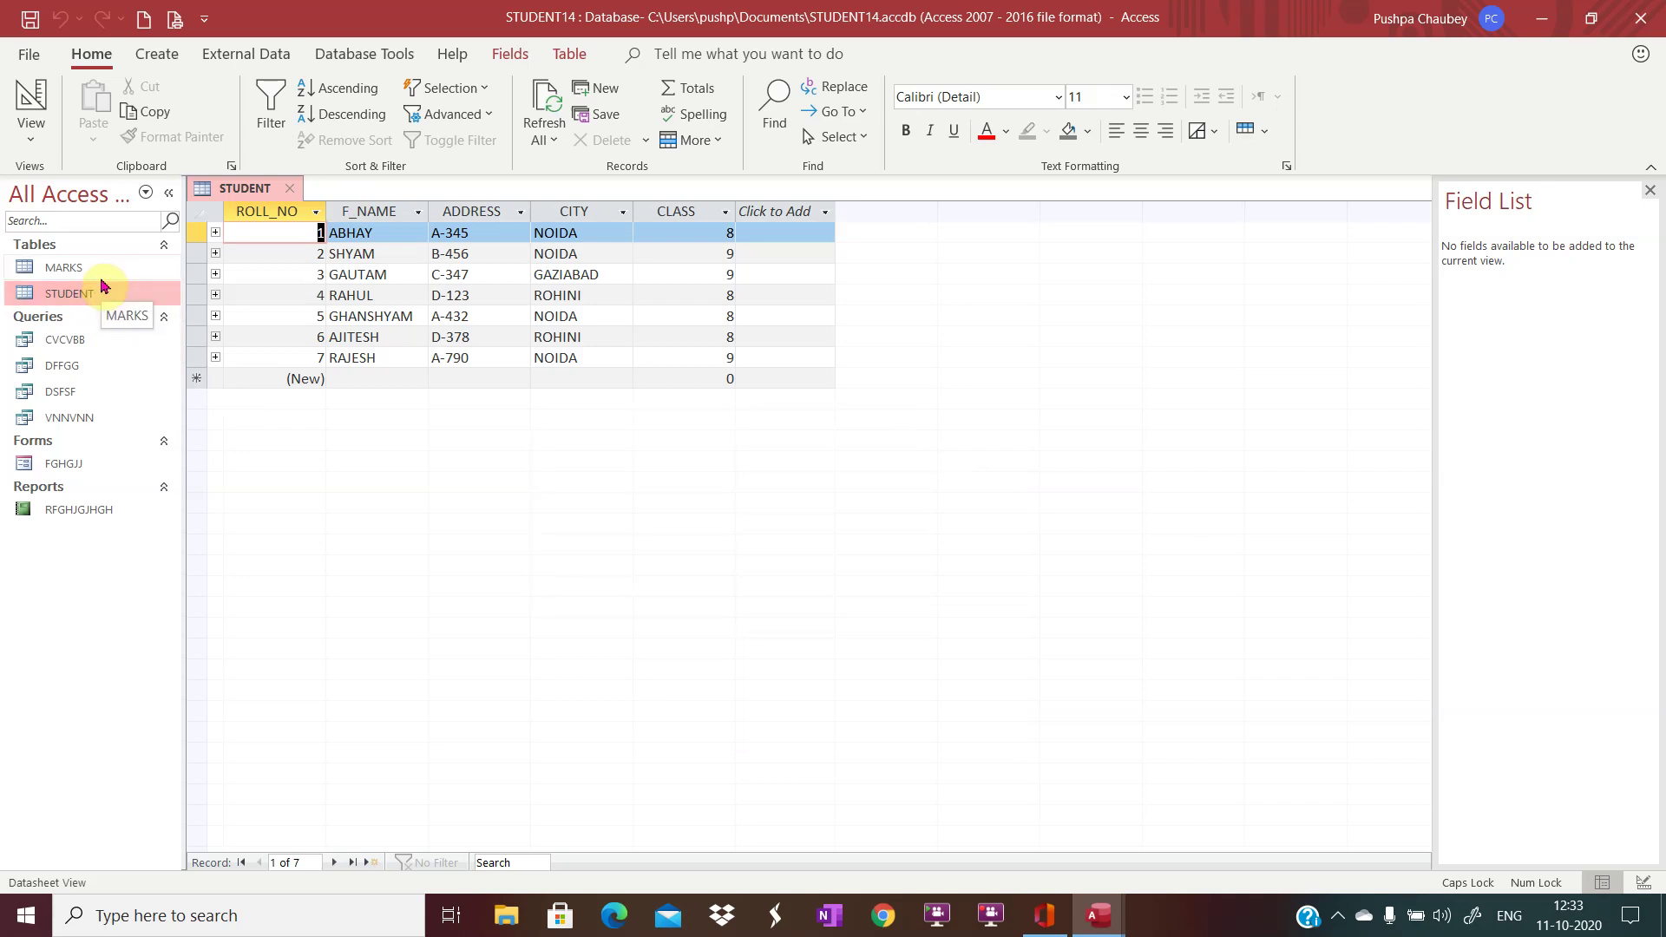
{"action": "left_click", "coordinate": [357, 57]}
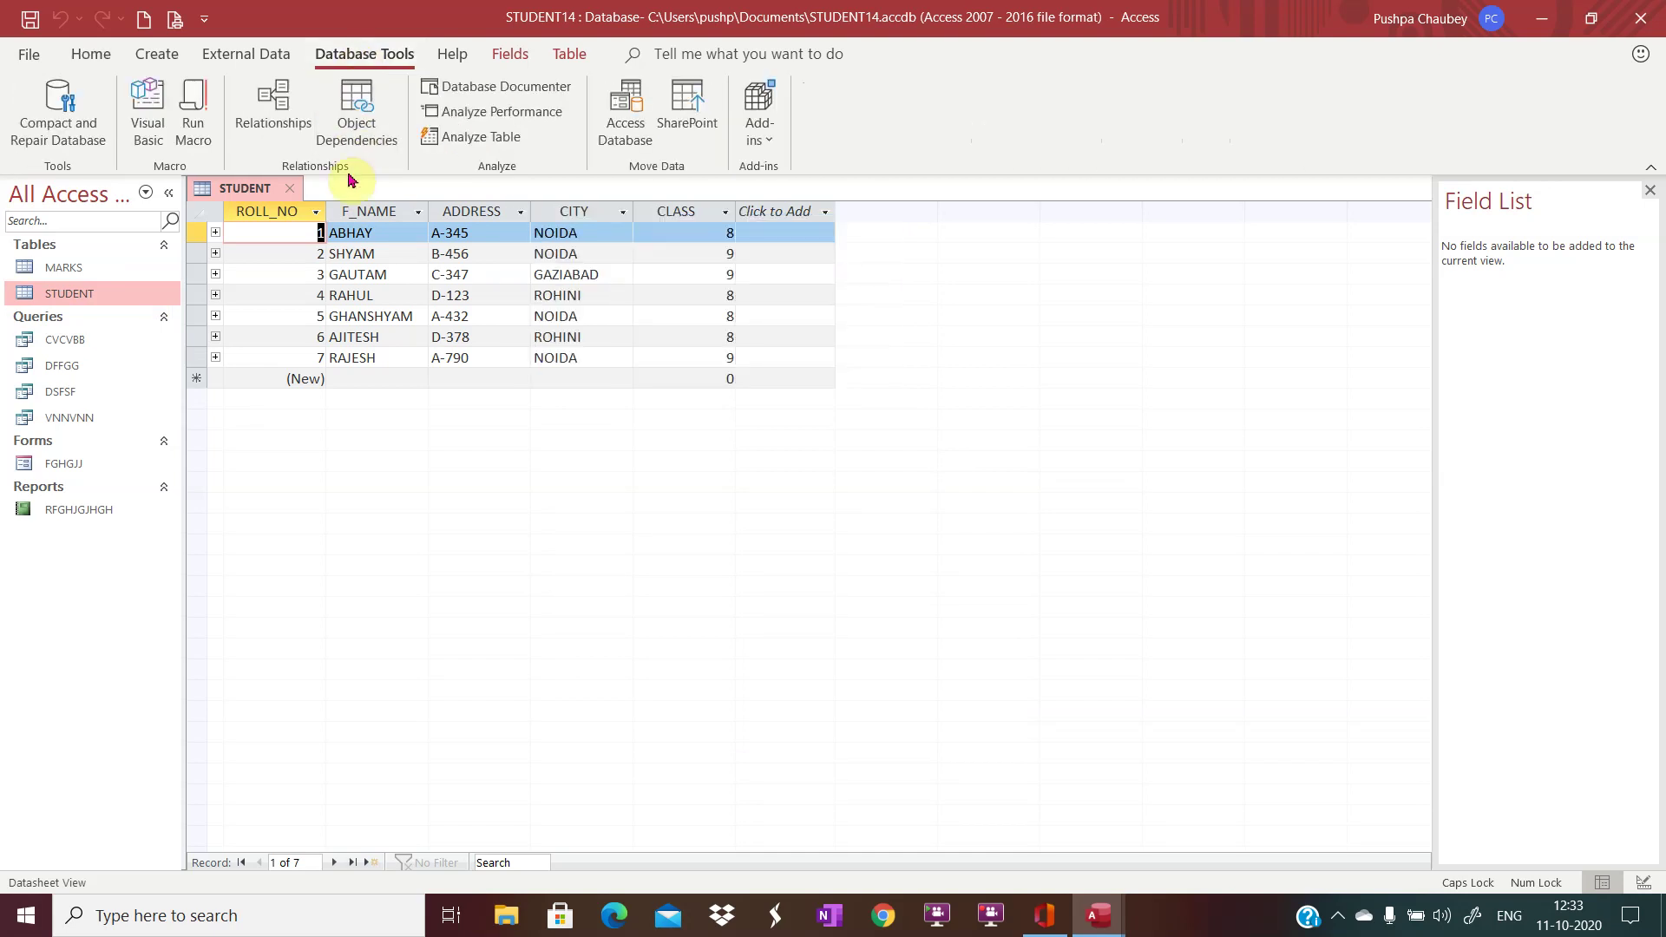
{"action": "left_click", "coordinate": [282, 127]}
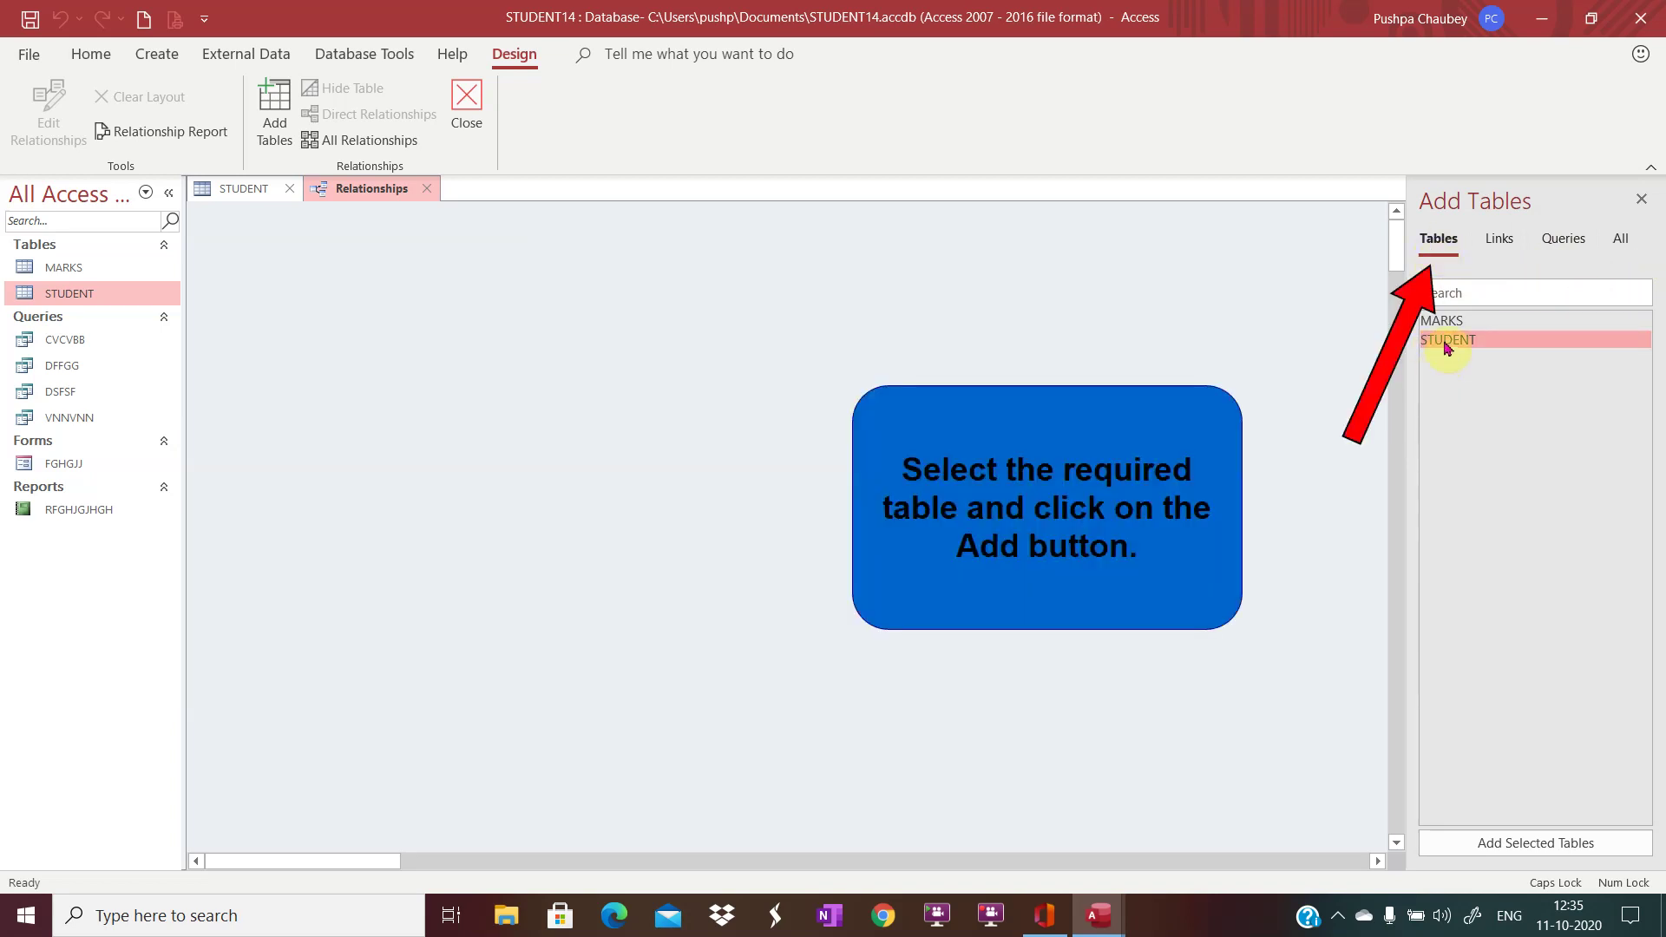
{"action": "left_click", "coordinate": [1491, 848]}
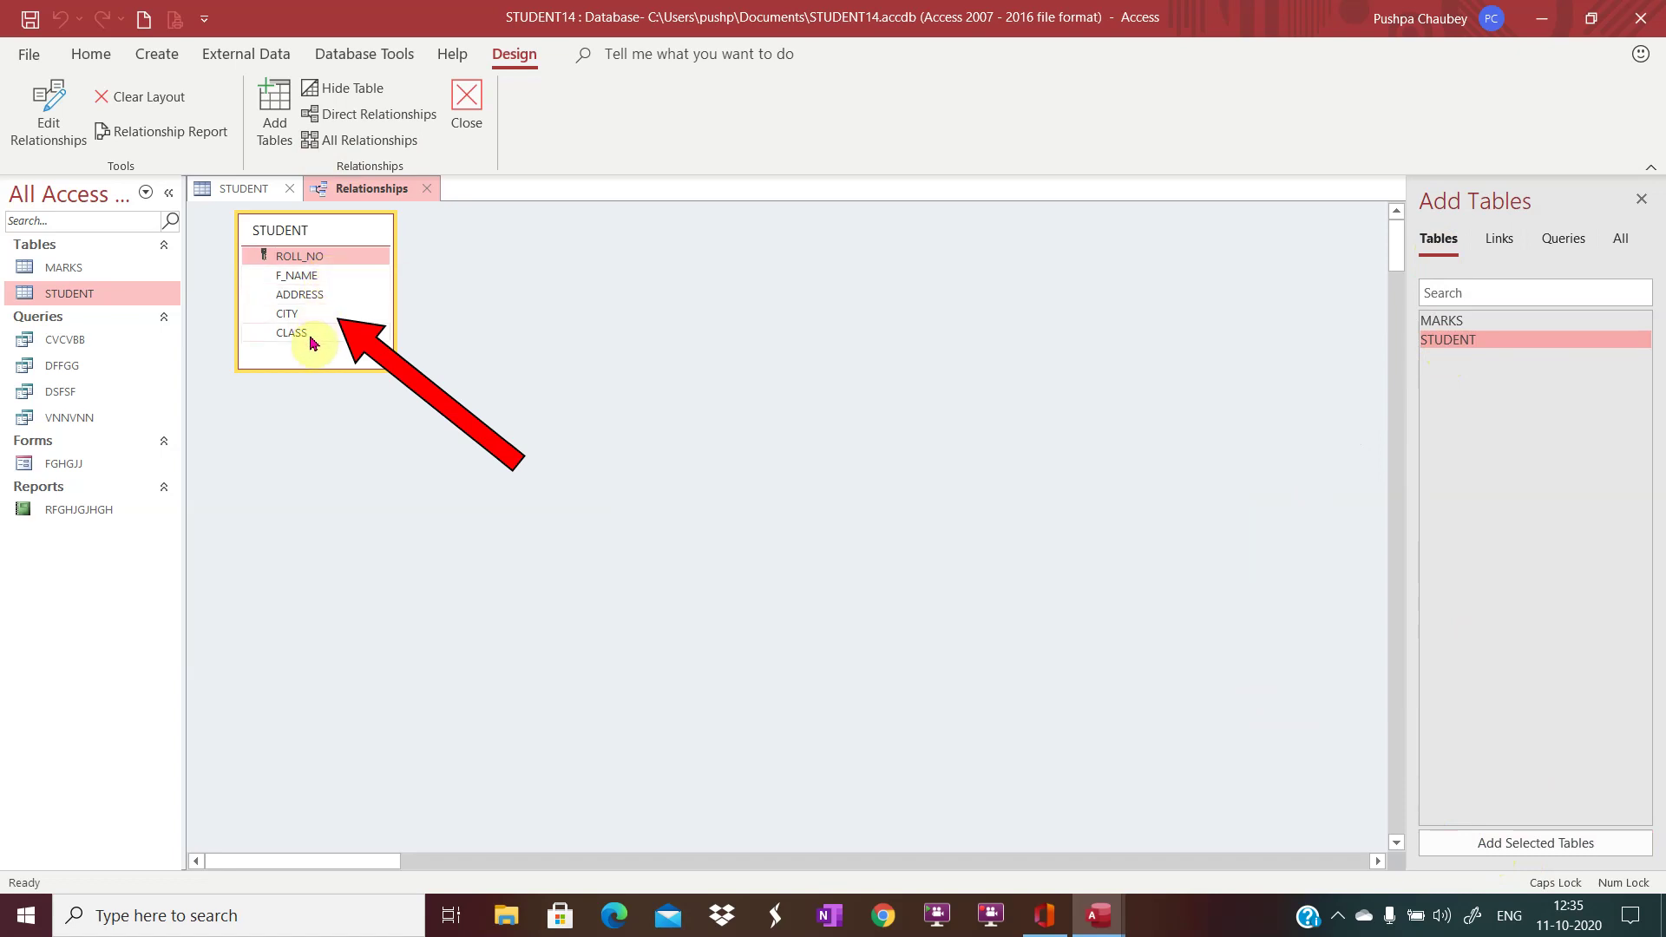
{"action": "left_click", "coordinate": [1454, 324]}
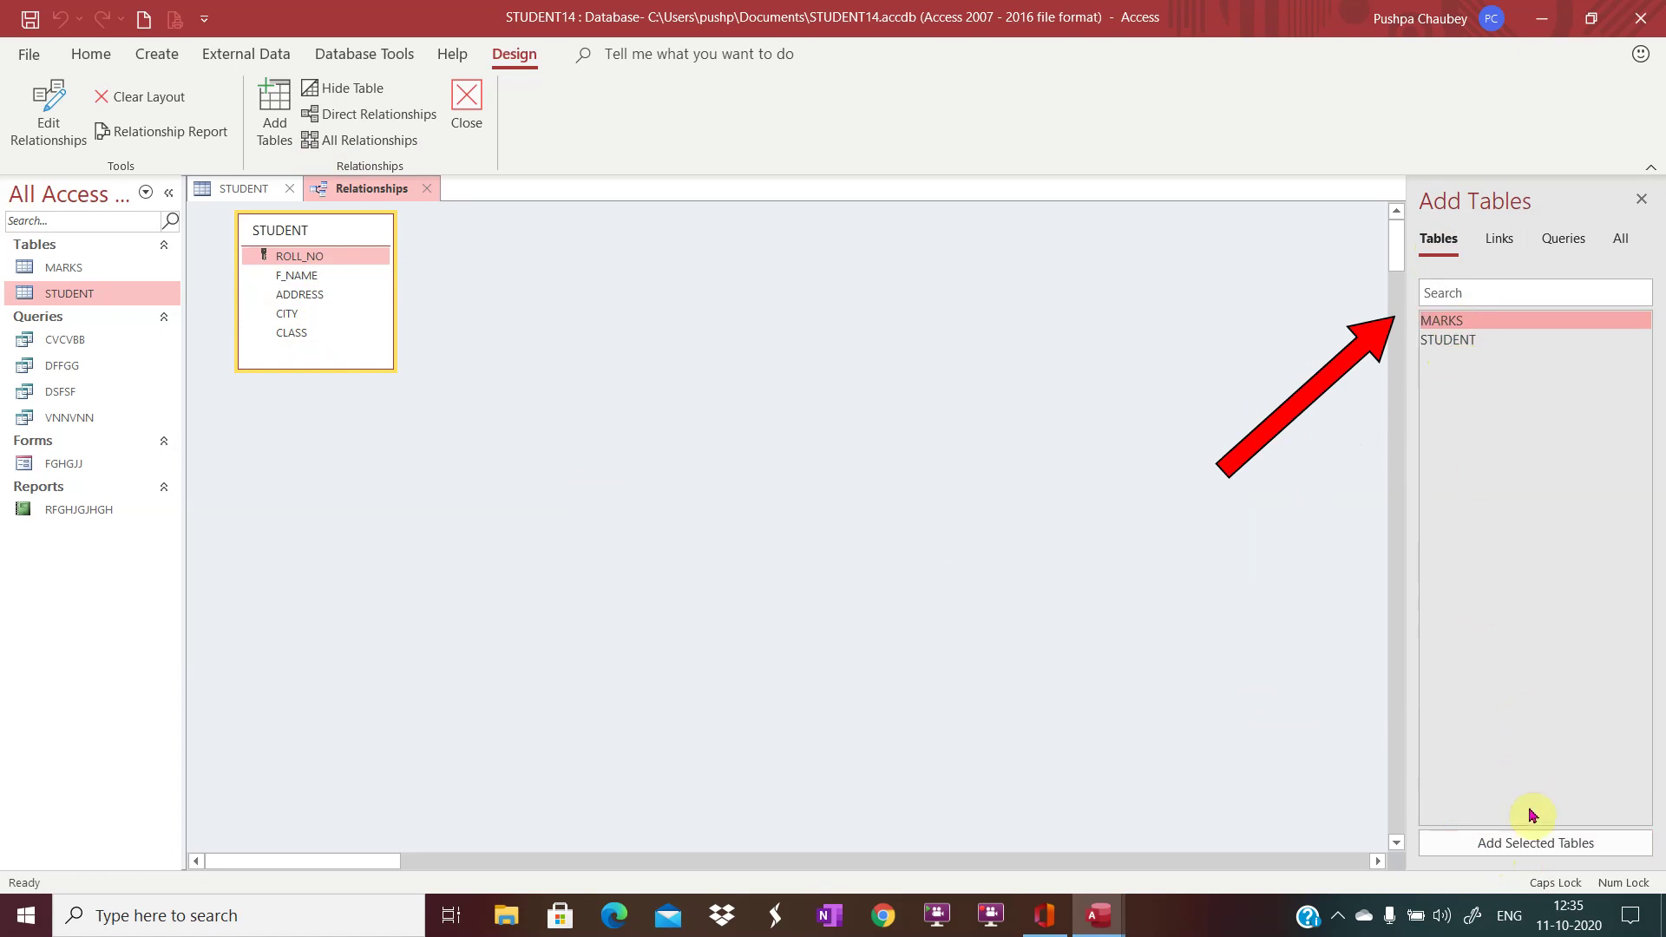
{"action": "left_click", "coordinate": [1536, 847]}
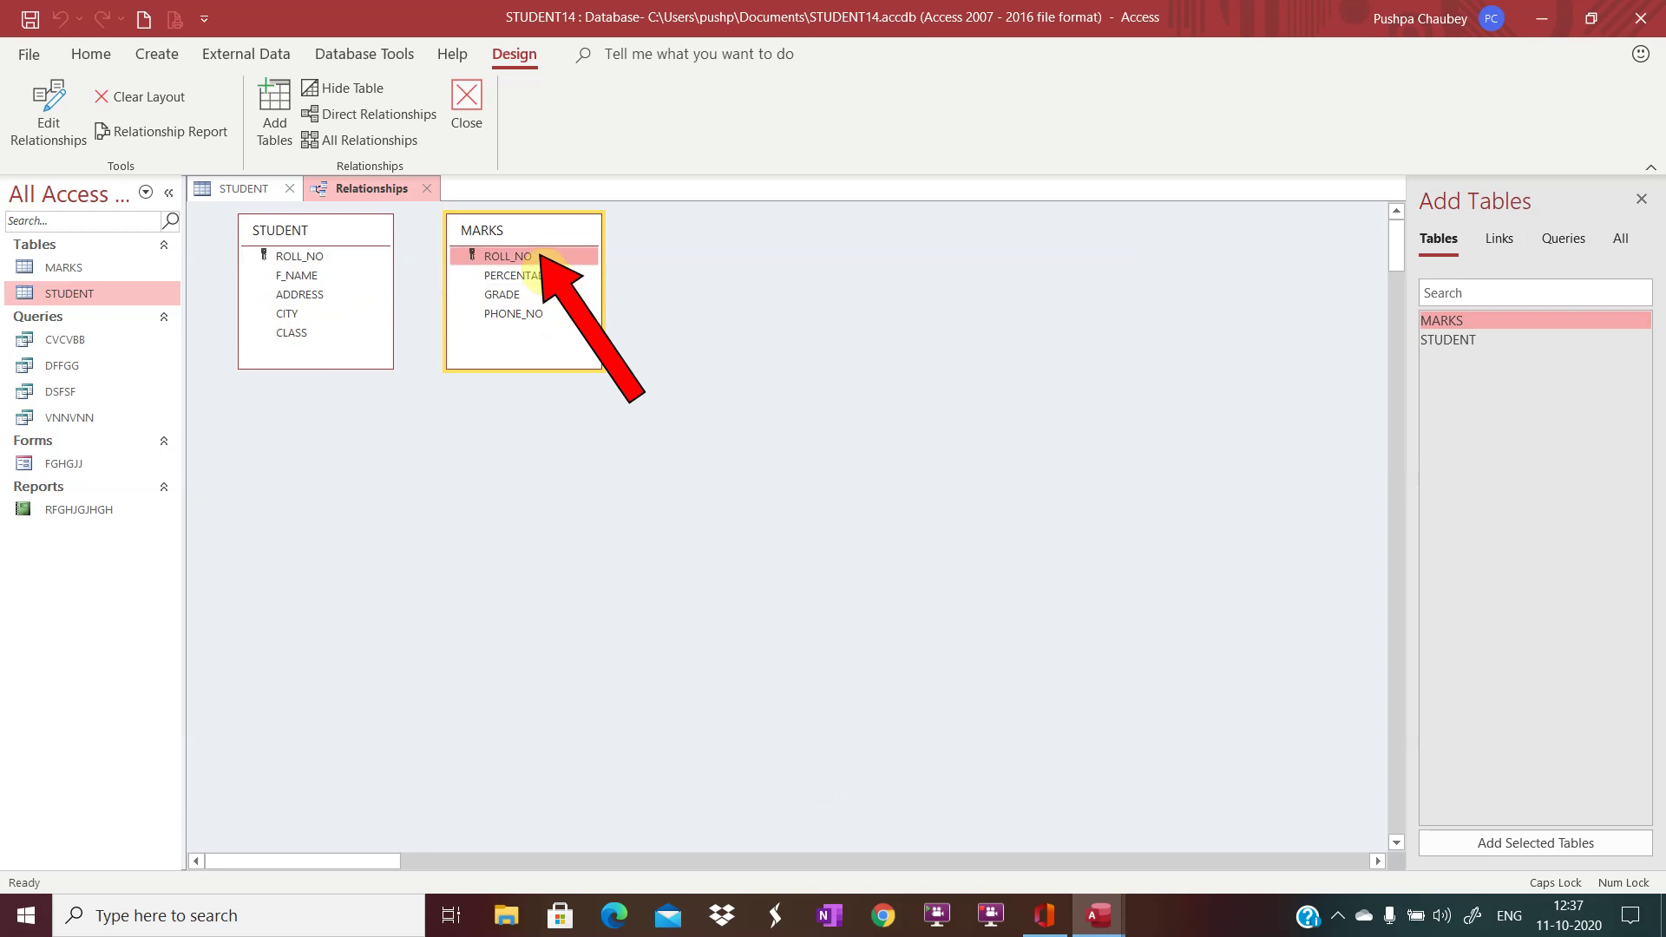
{"action": "left_click", "coordinate": [1642, 208]}
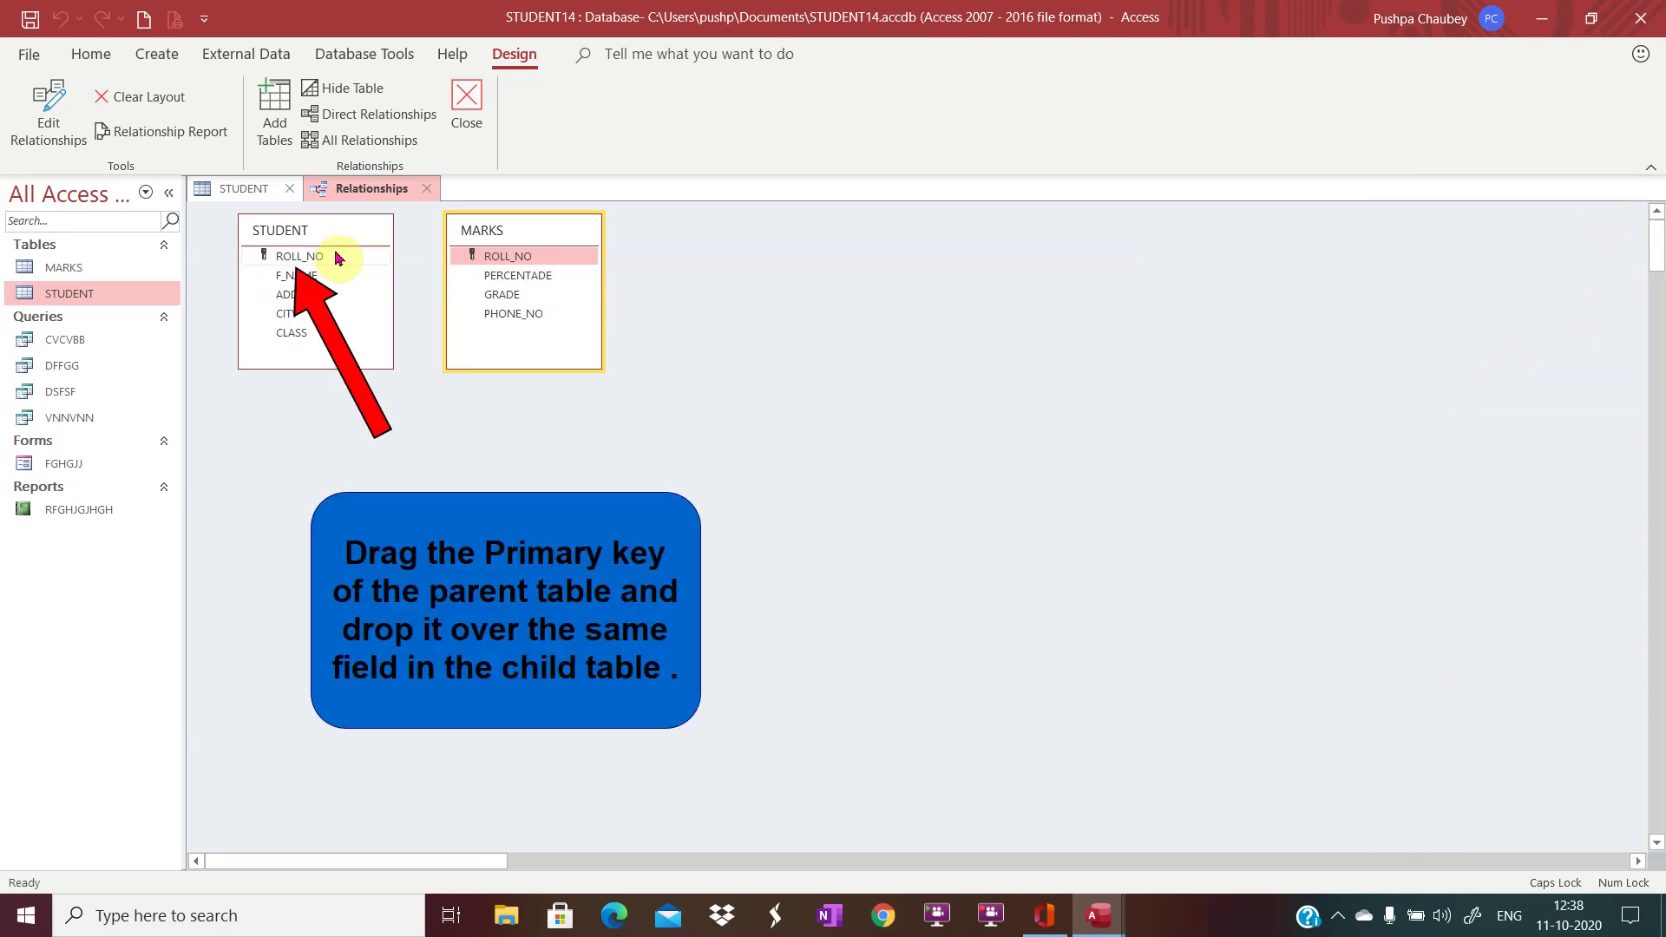
- Relate ROLL_NO in the STUDENT table to ROLL_NO in the MARKS table, and save the relationships layout
{"action": "left_click_drag", "start_coordinate": [338, 257], "coordinate": [527, 263]}
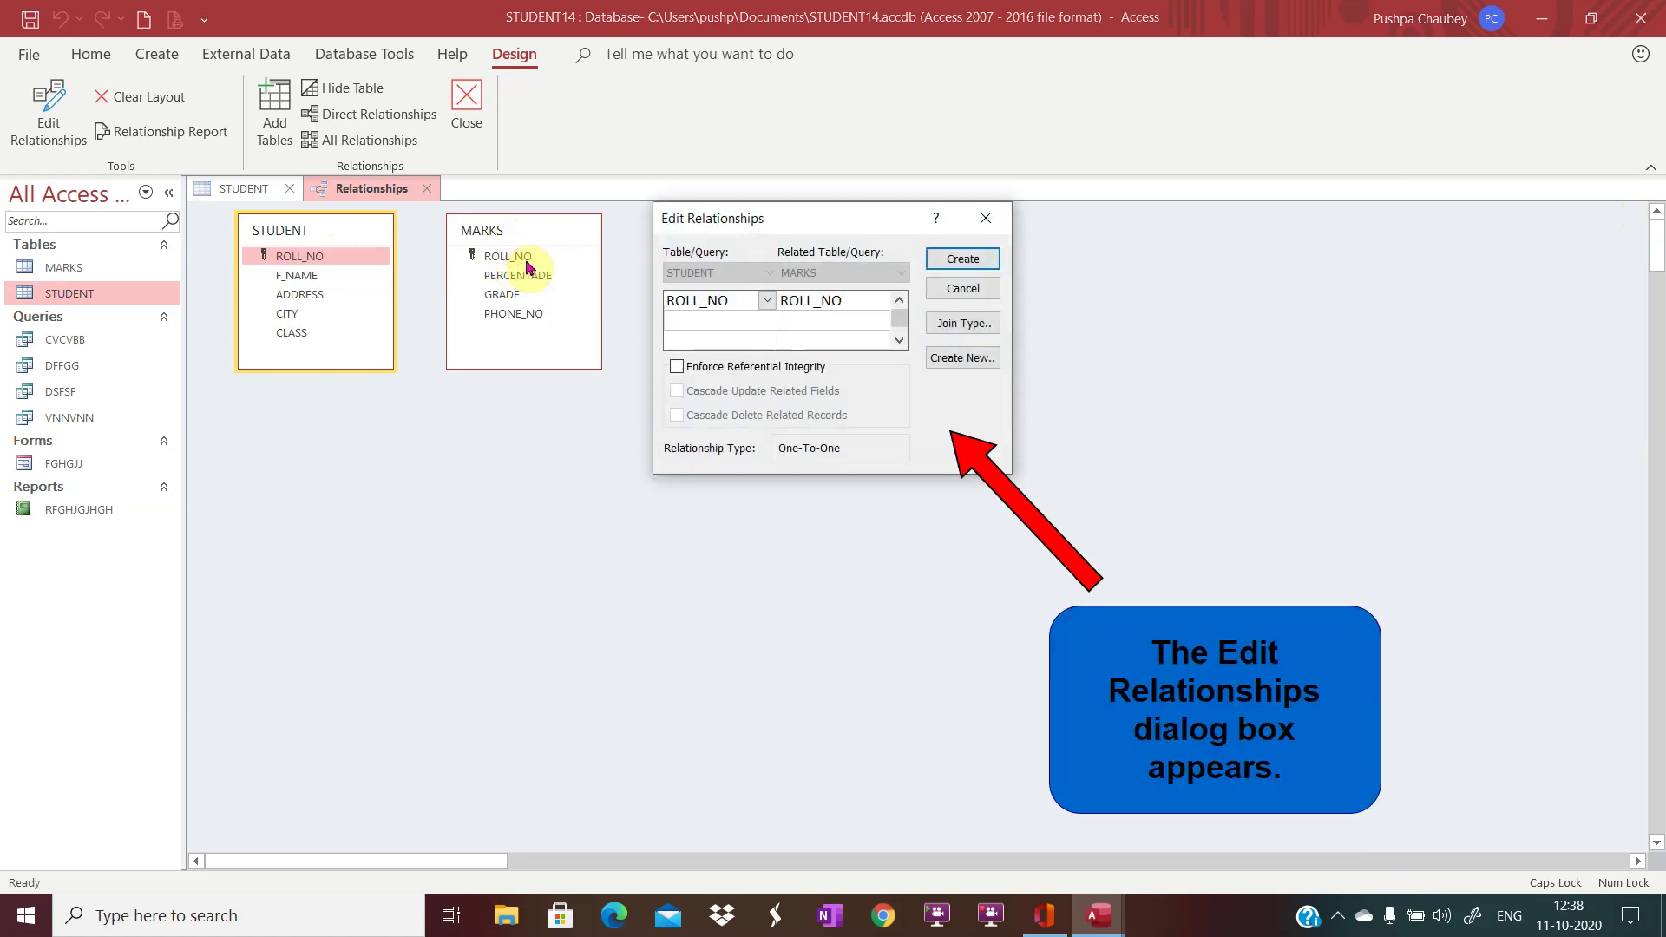
{"action": "left_click", "coordinate": [964, 260]}
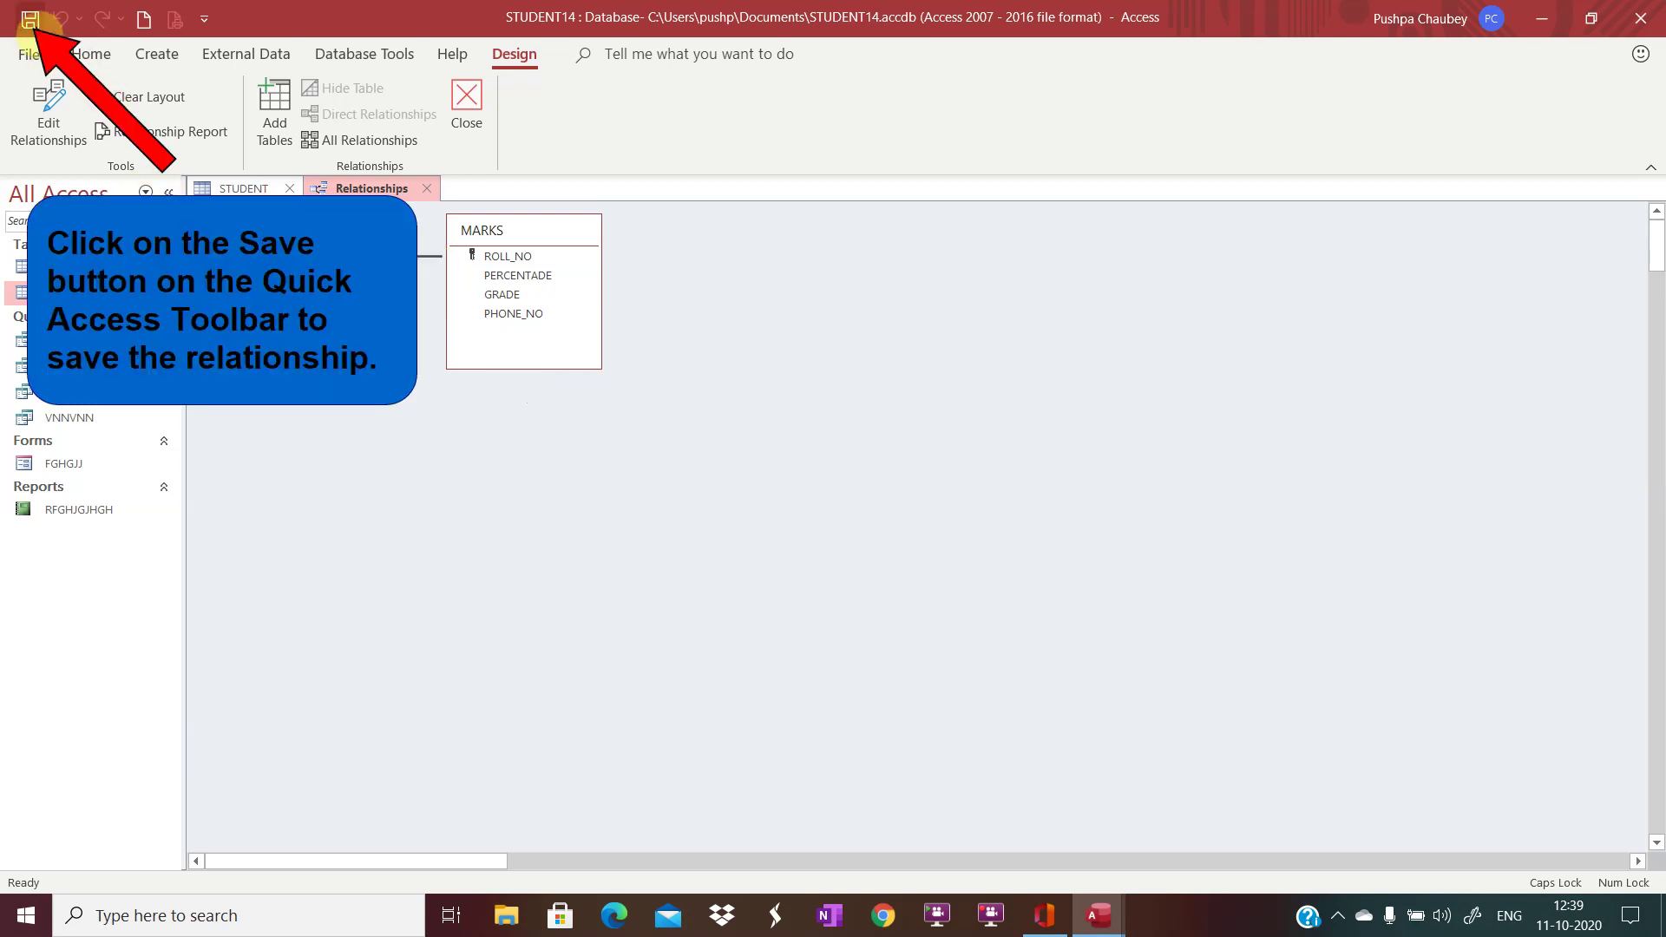
{"action": "left_click", "coordinate": [32, 15]}
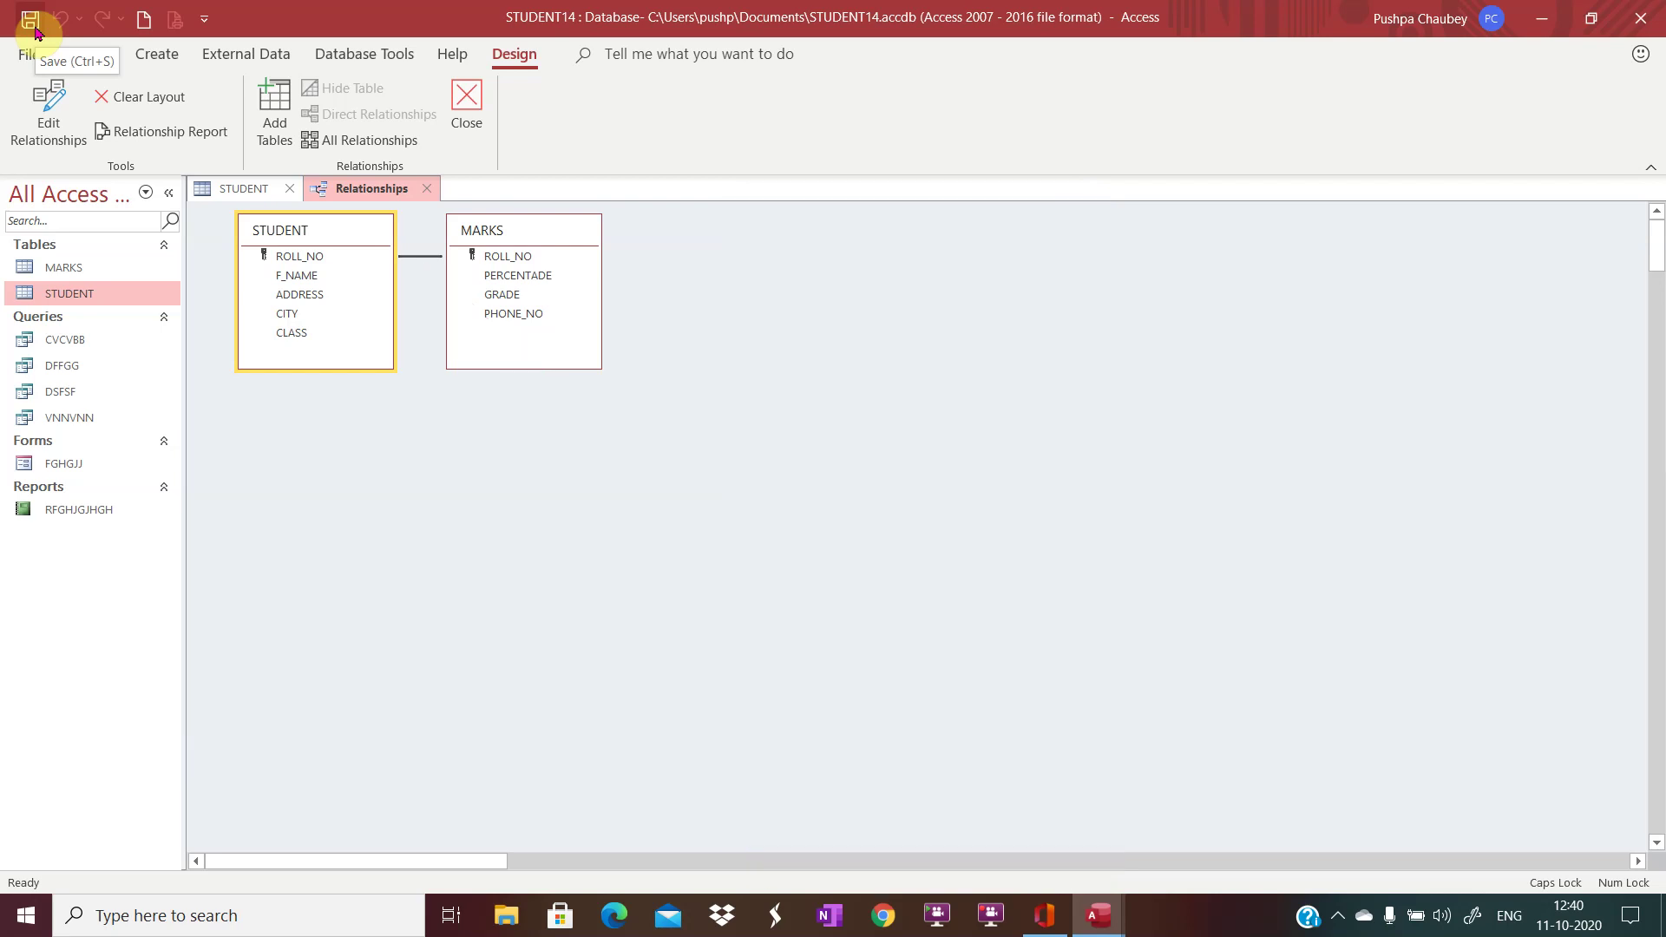
{"action": "left_click", "coordinate": [416, 263]}
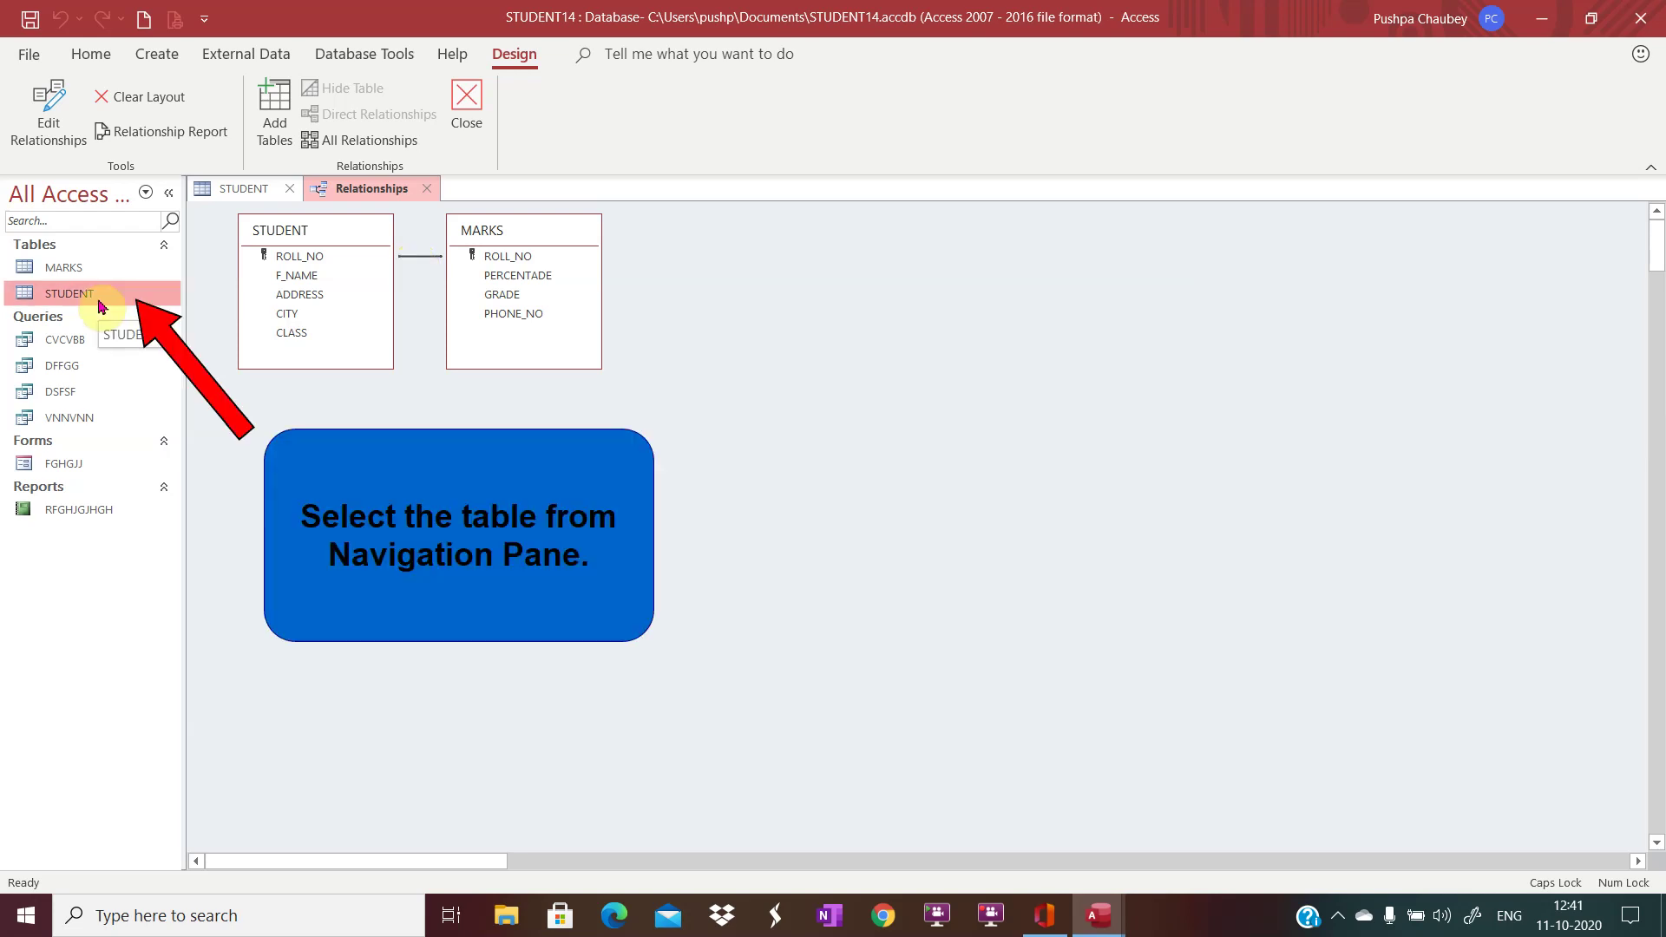
- Return to the STUDENT table and create a new query in design view with STUDENT as its source table
{"action": "double_click", "coordinate": [69, 294]}
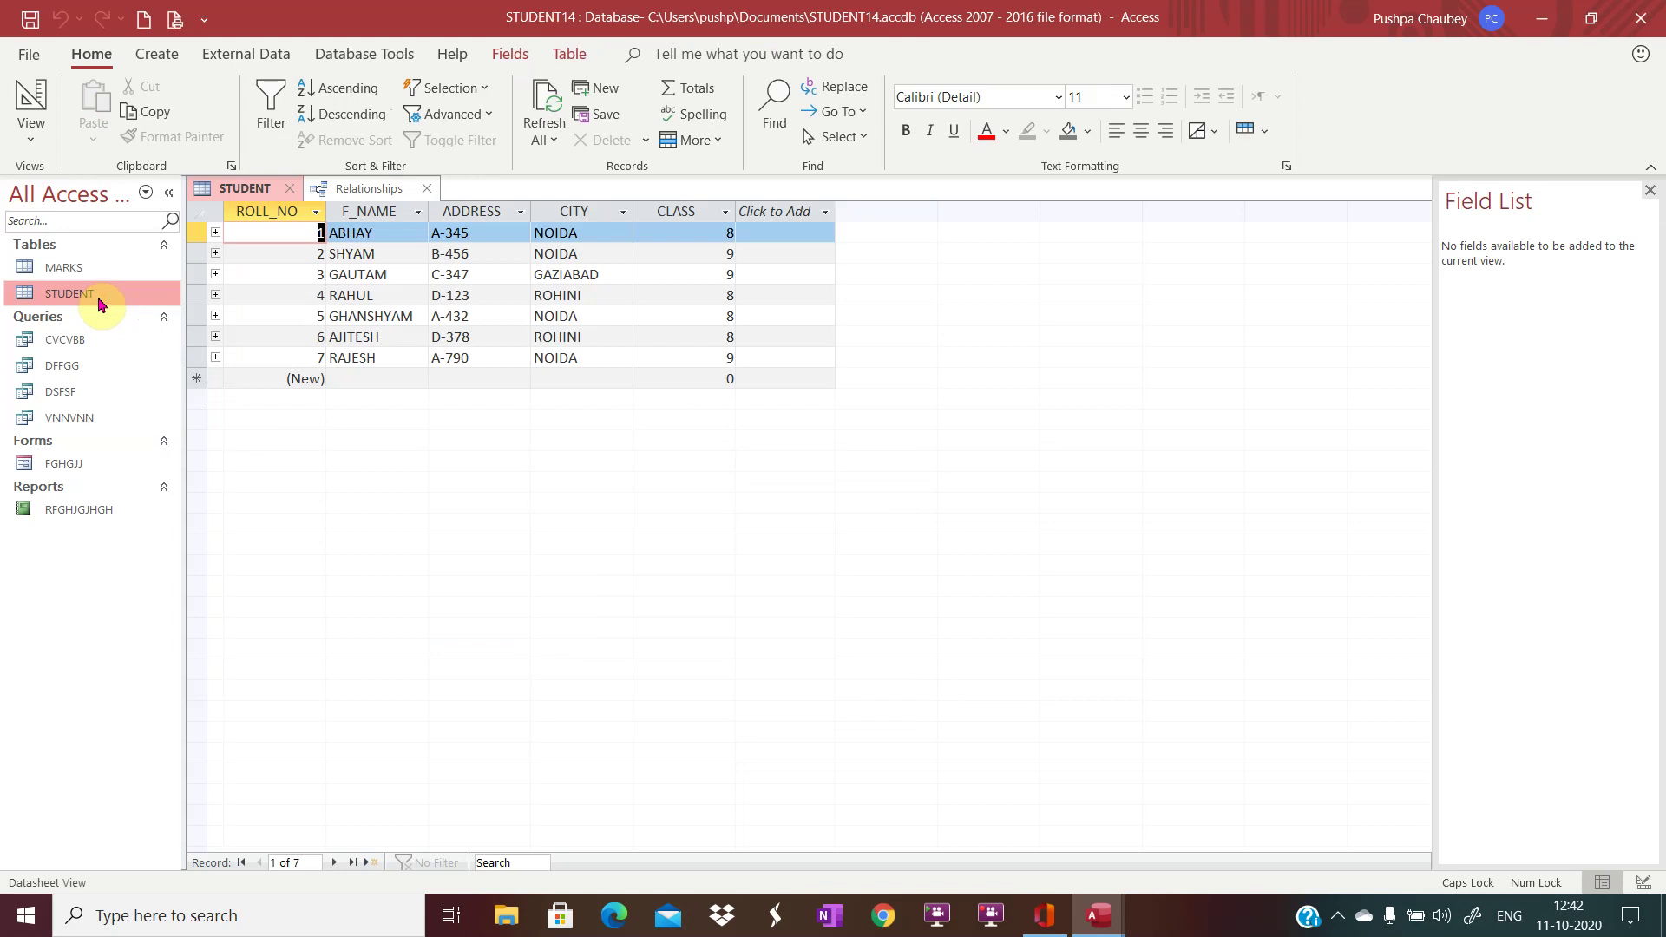
{"action": "key", "text": "alt+c"}
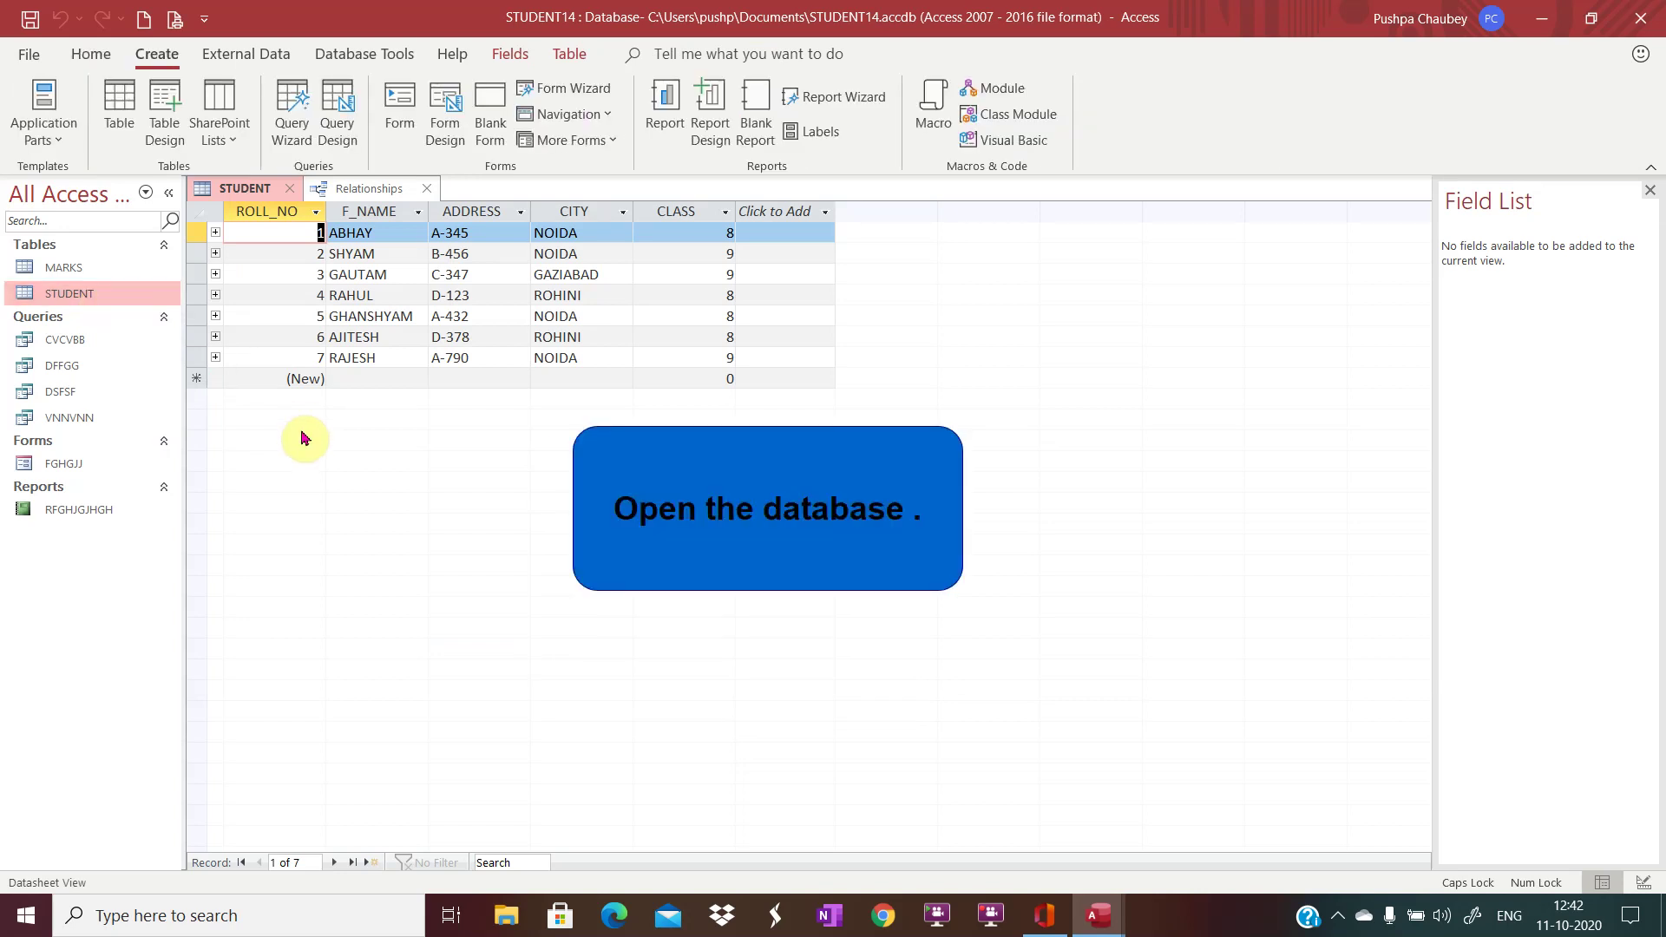
{"action": "left_click", "coordinate": [159, 58]}
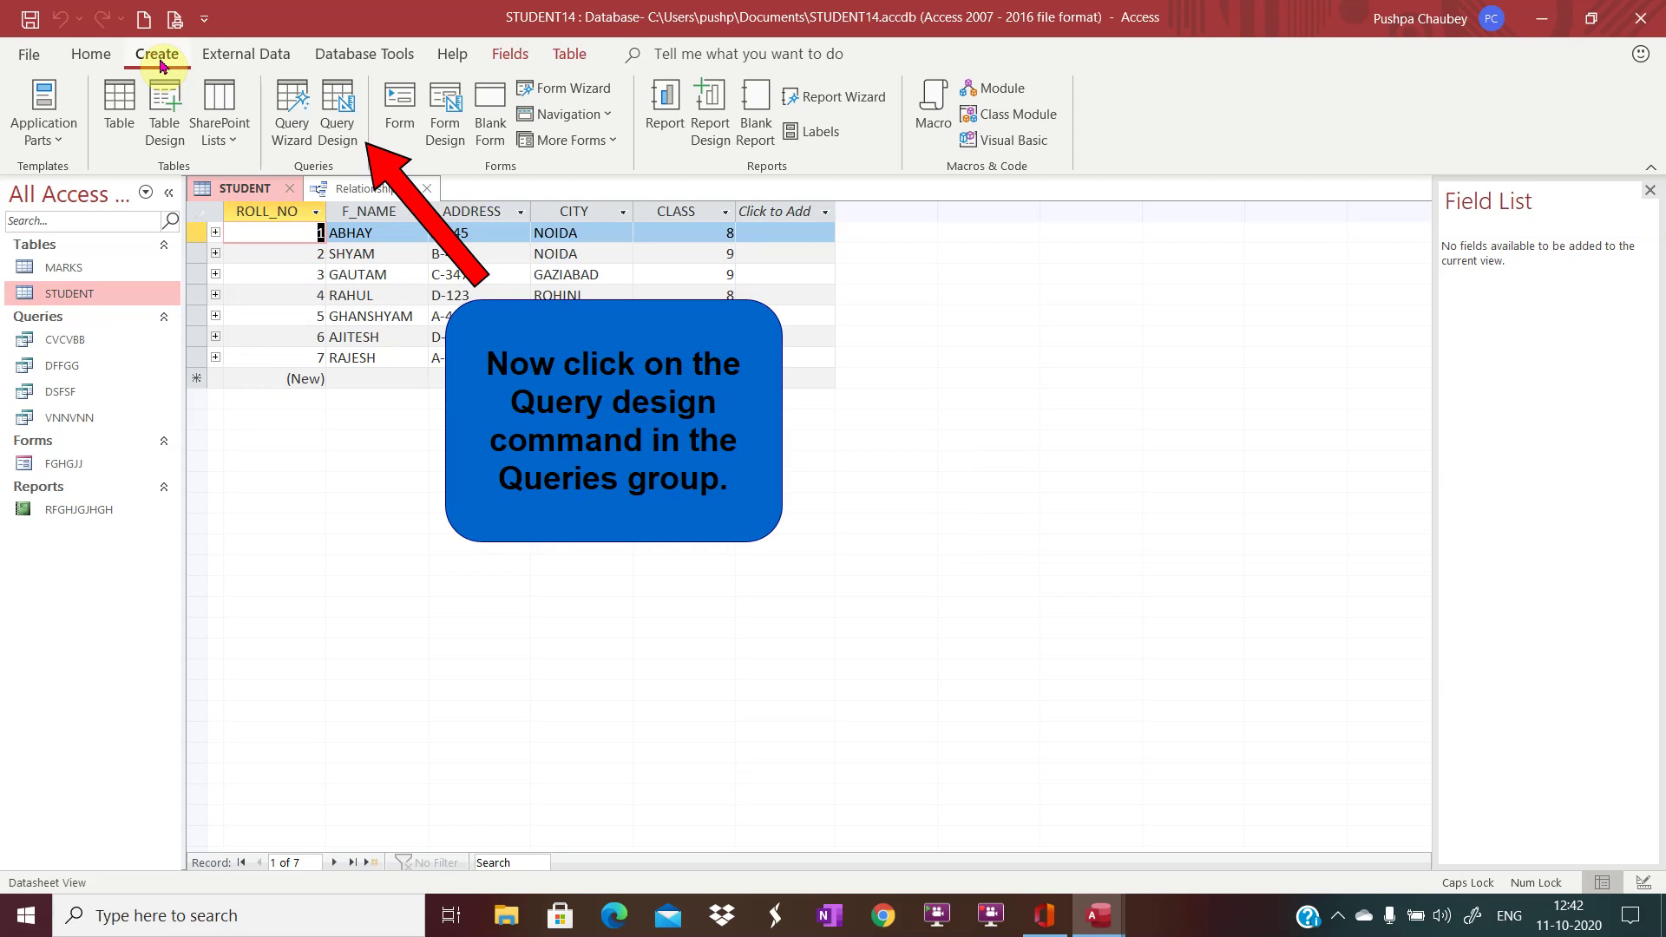
{"action": "left_click", "coordinate": [339, 126]}
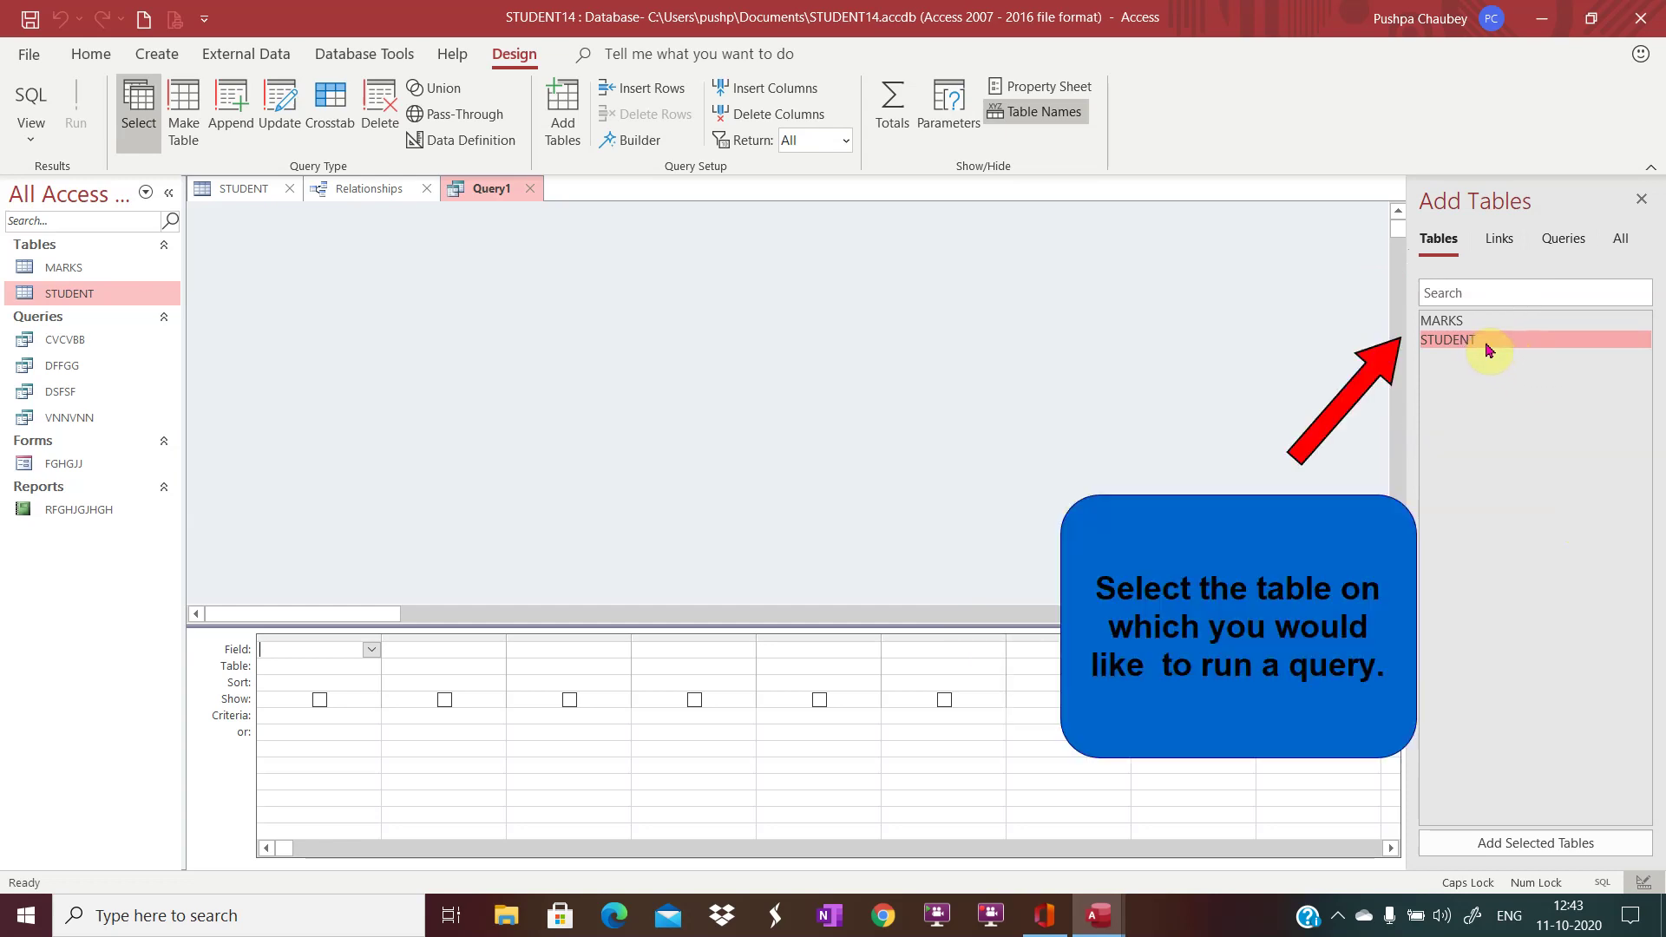
{"action": "left_click", "coordinate": [1475, 844]}
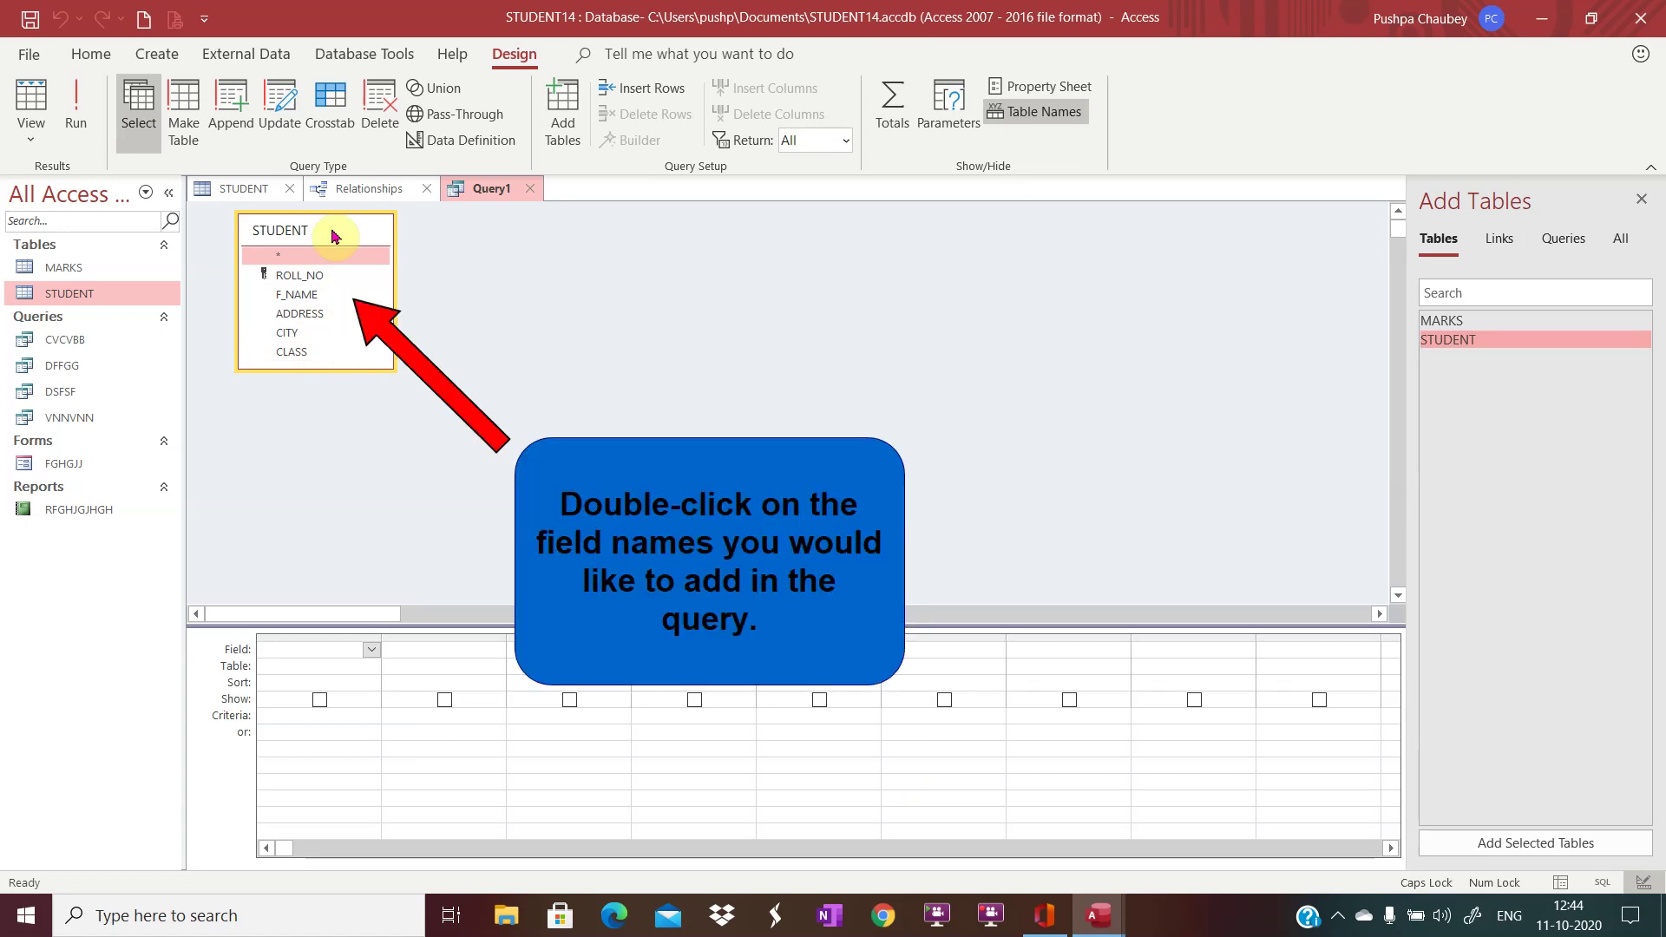
- Add the ROLL_NO, F_NAME, ADDRESS, CITY and CLASS fields of STUDENT to the query's design grid
{"action": "double_click", "coordinate": [307, 276]}
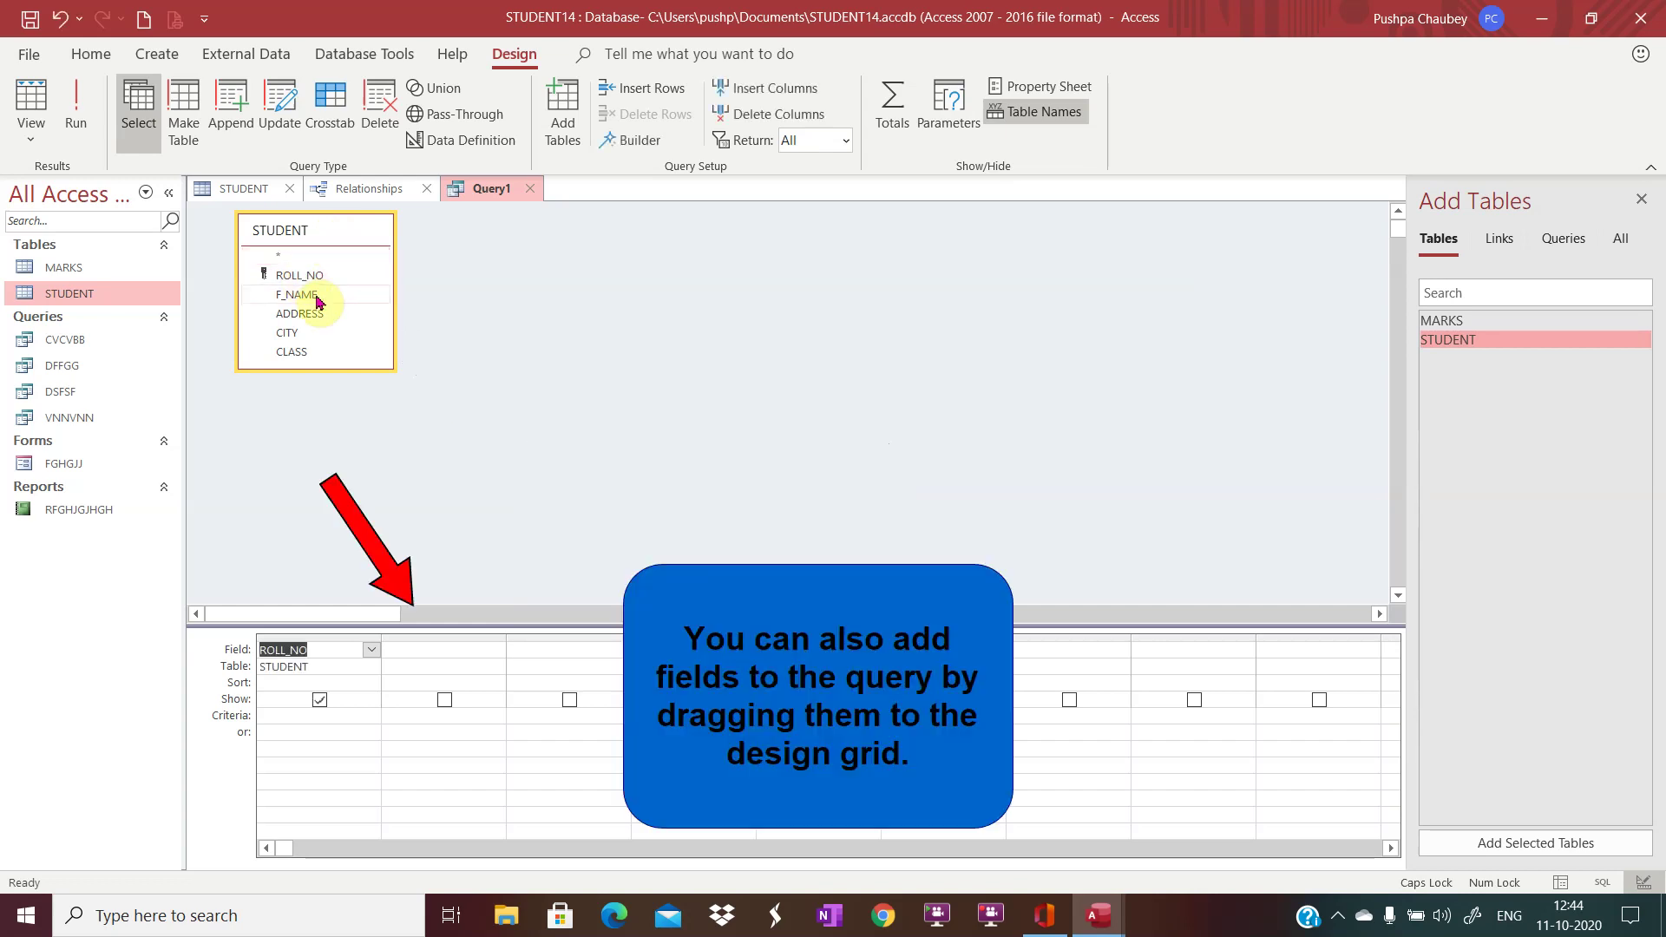
{"action": "left_click_drag", "start_coordinate": [317, 299], "coordinate": [458, 651]}
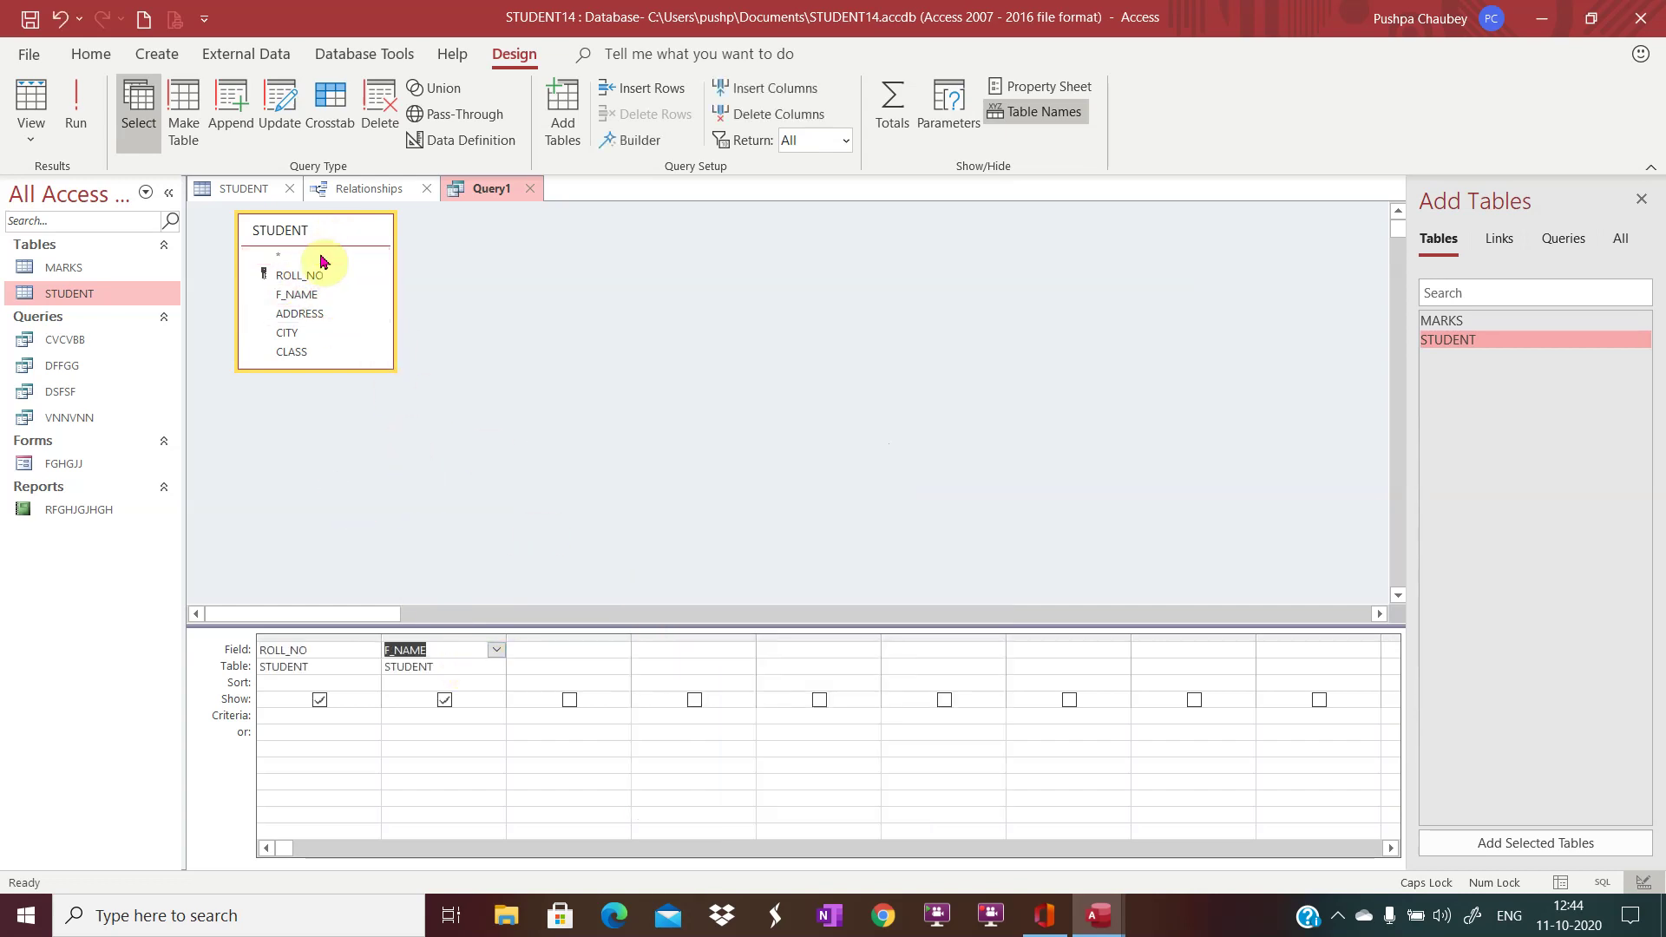
{"action": "double_click", "coordinate": [310, 316]}
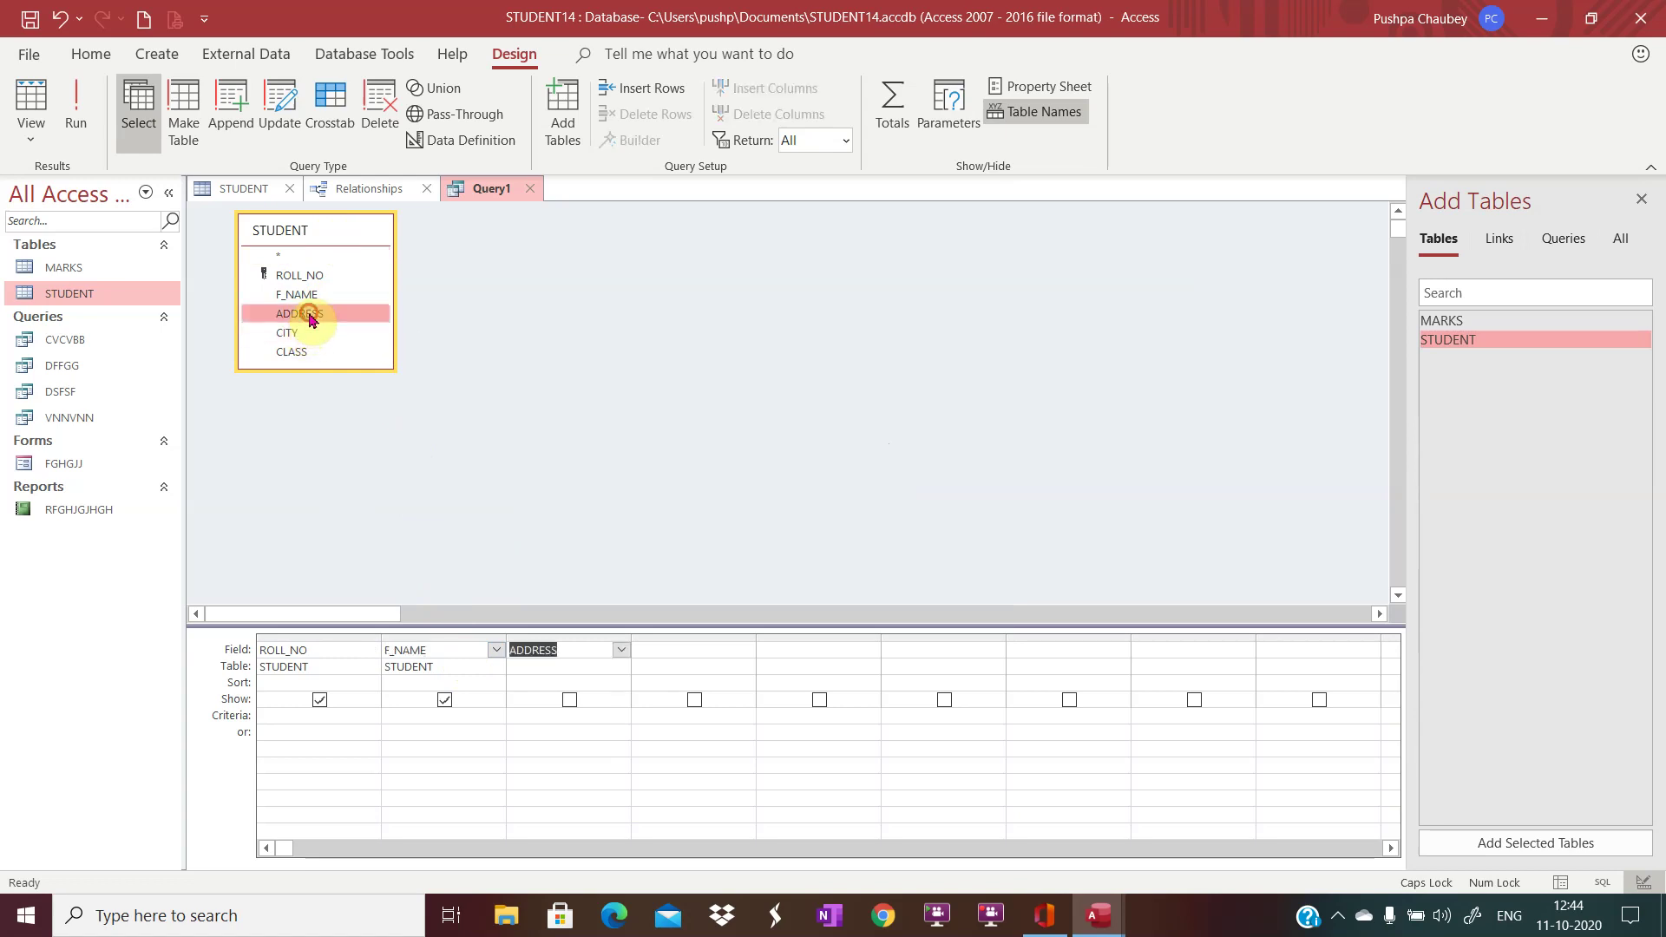
{"action": "double_click", "coordinate": [296, 334]}
{"action": "double_click", "coordinate": [295, 353]}
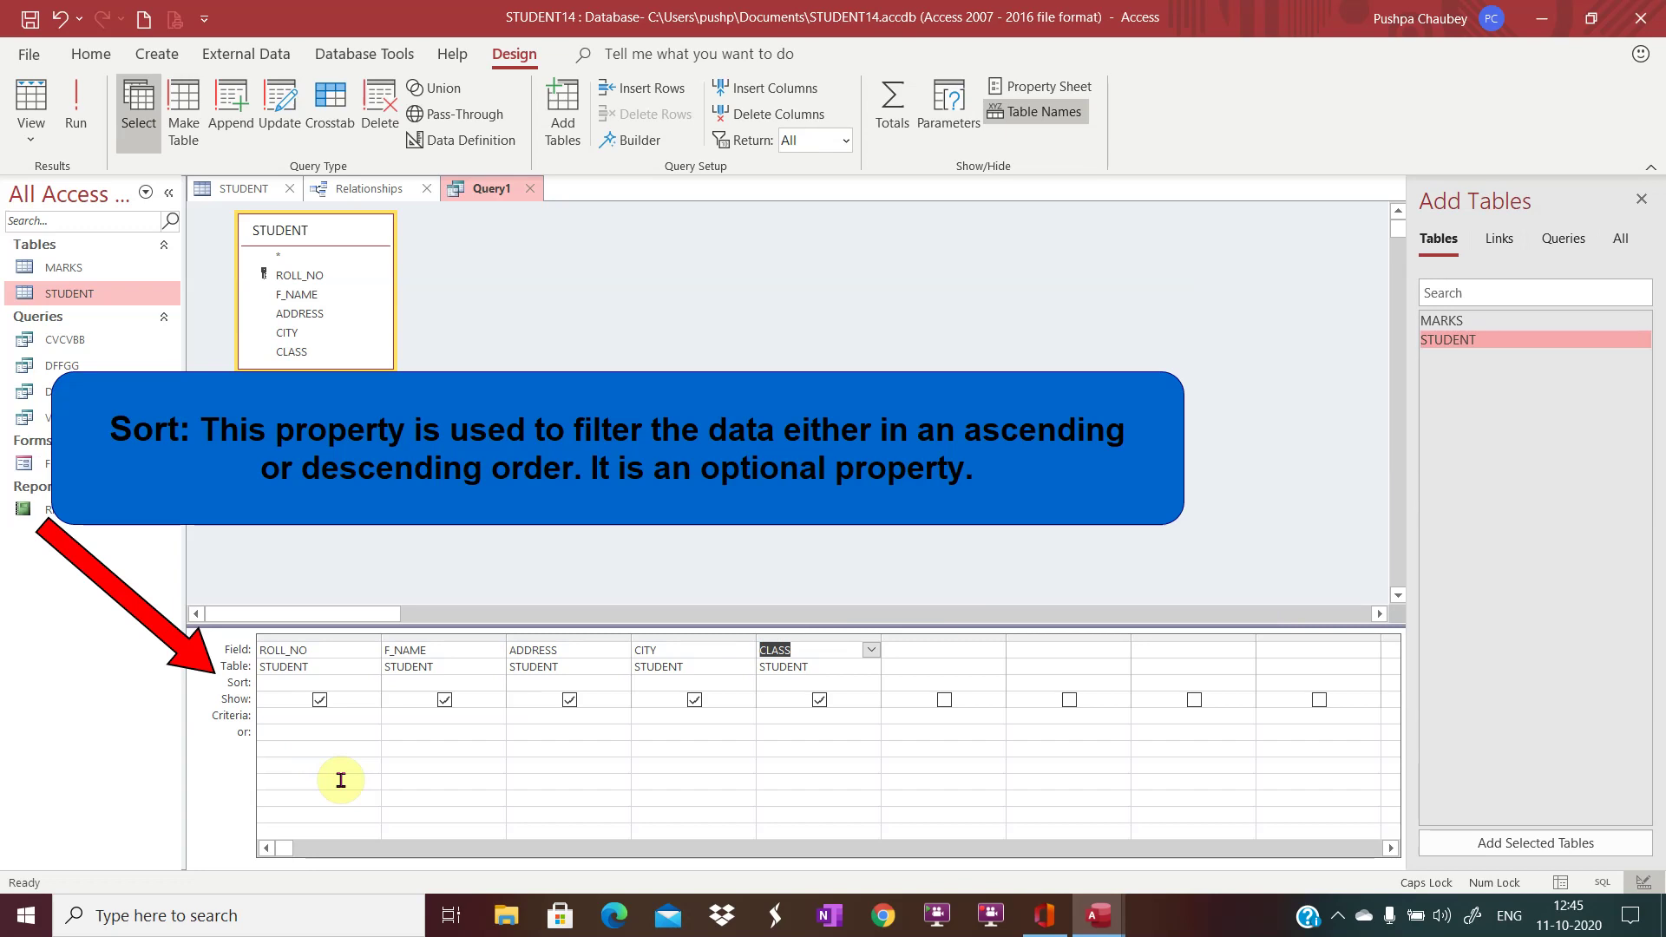
- Set the CLASS criterion to =8 and exclude the ADDRESS and CITY fields from the query output
{"action": "left_click", "coordinate": [370, 682]}
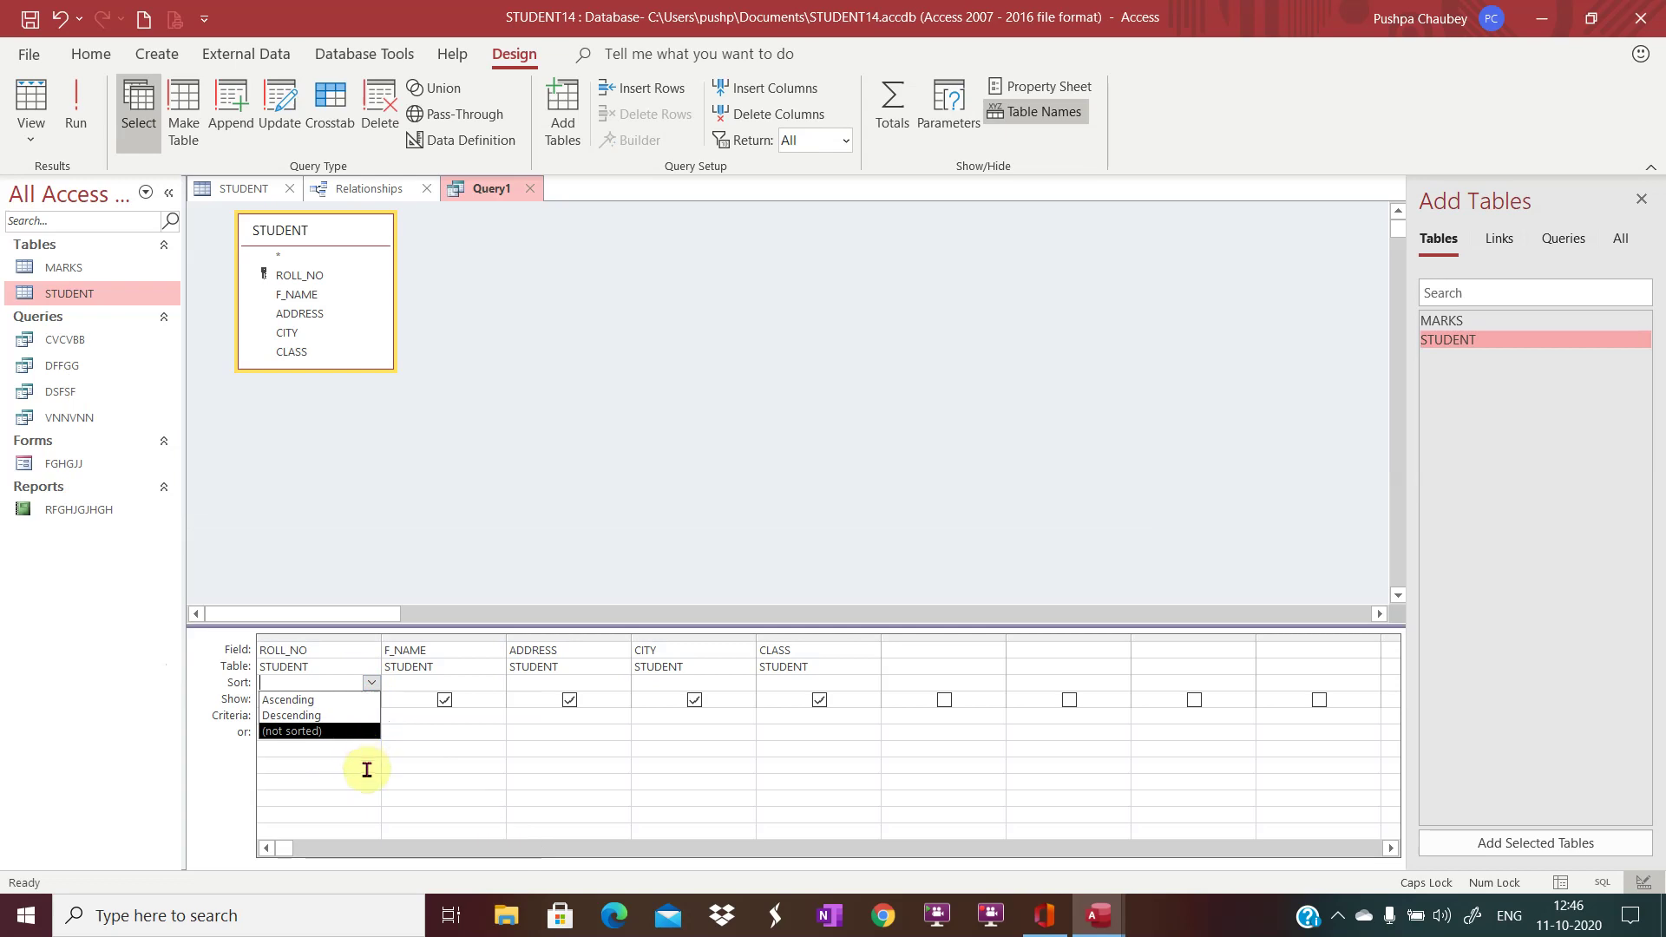
{"action": "left_click", "coordinate": [366, 771]}
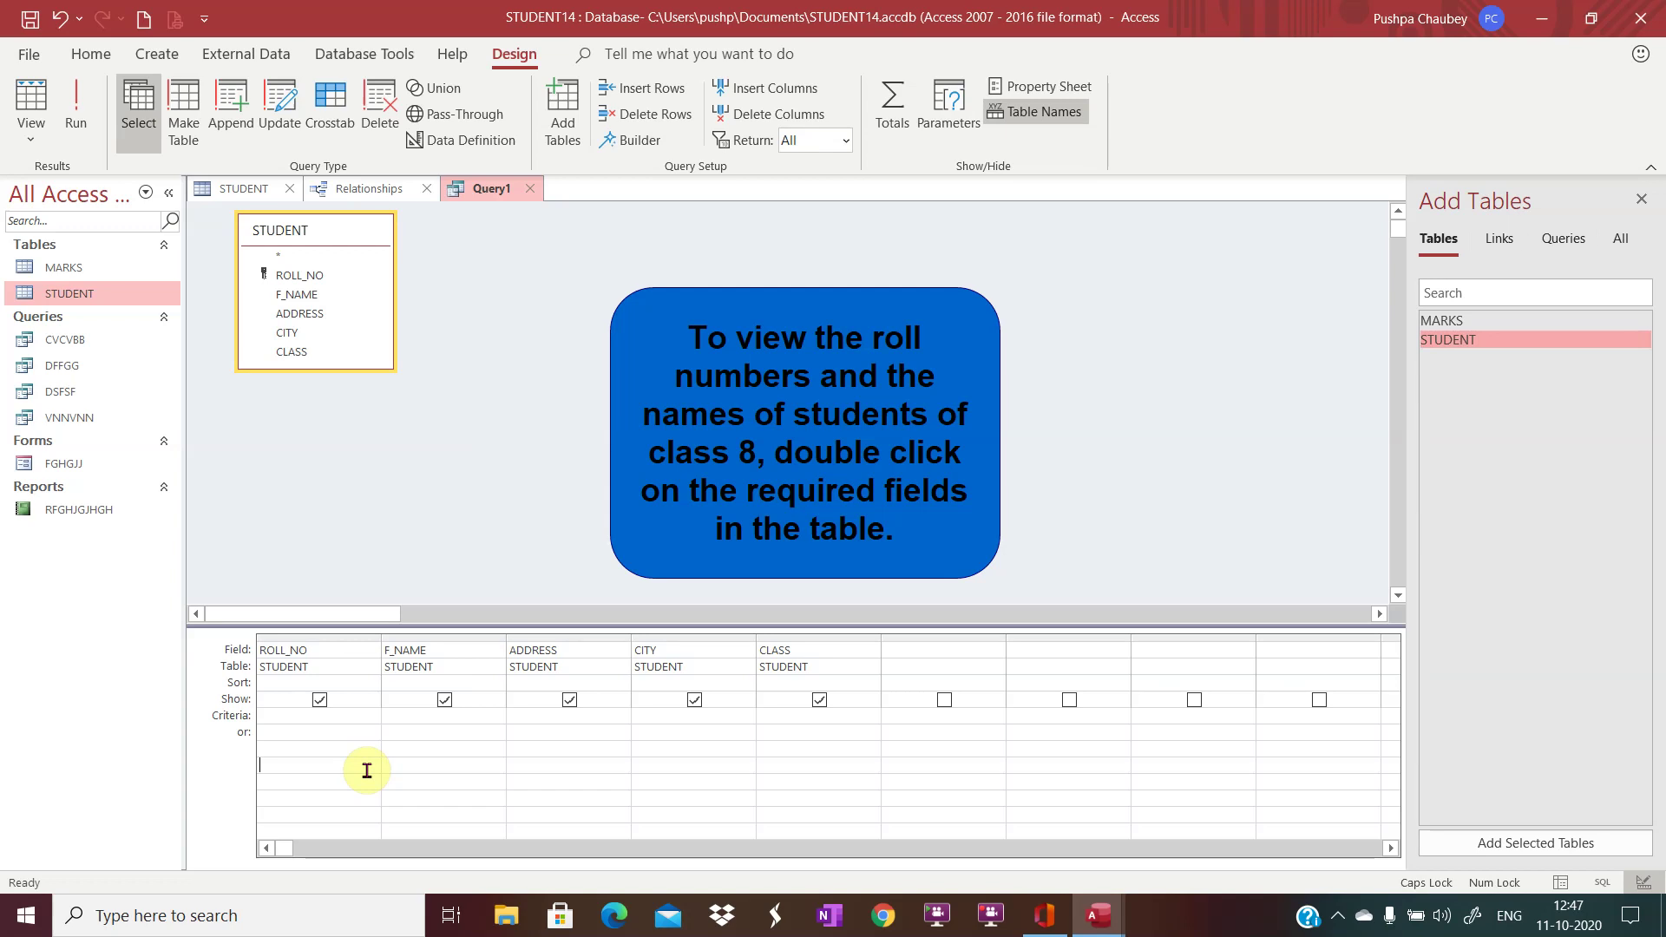
{"action": "left_click", "coordinate": [772, 716]}
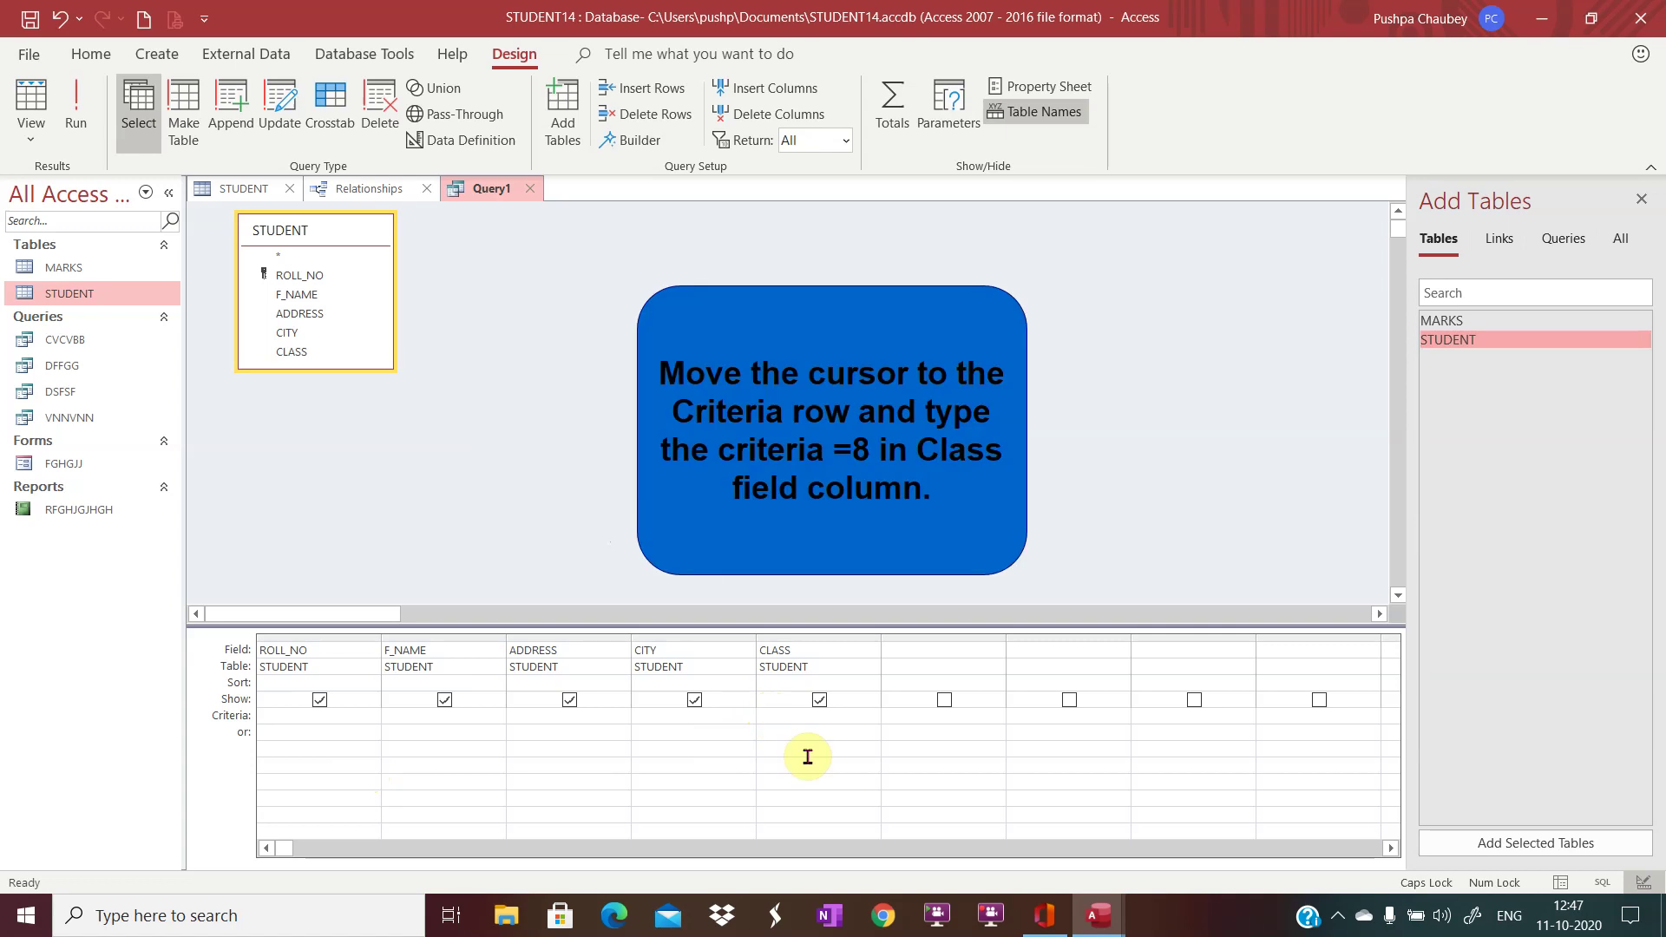
{"action": "type", "text": "=8"}
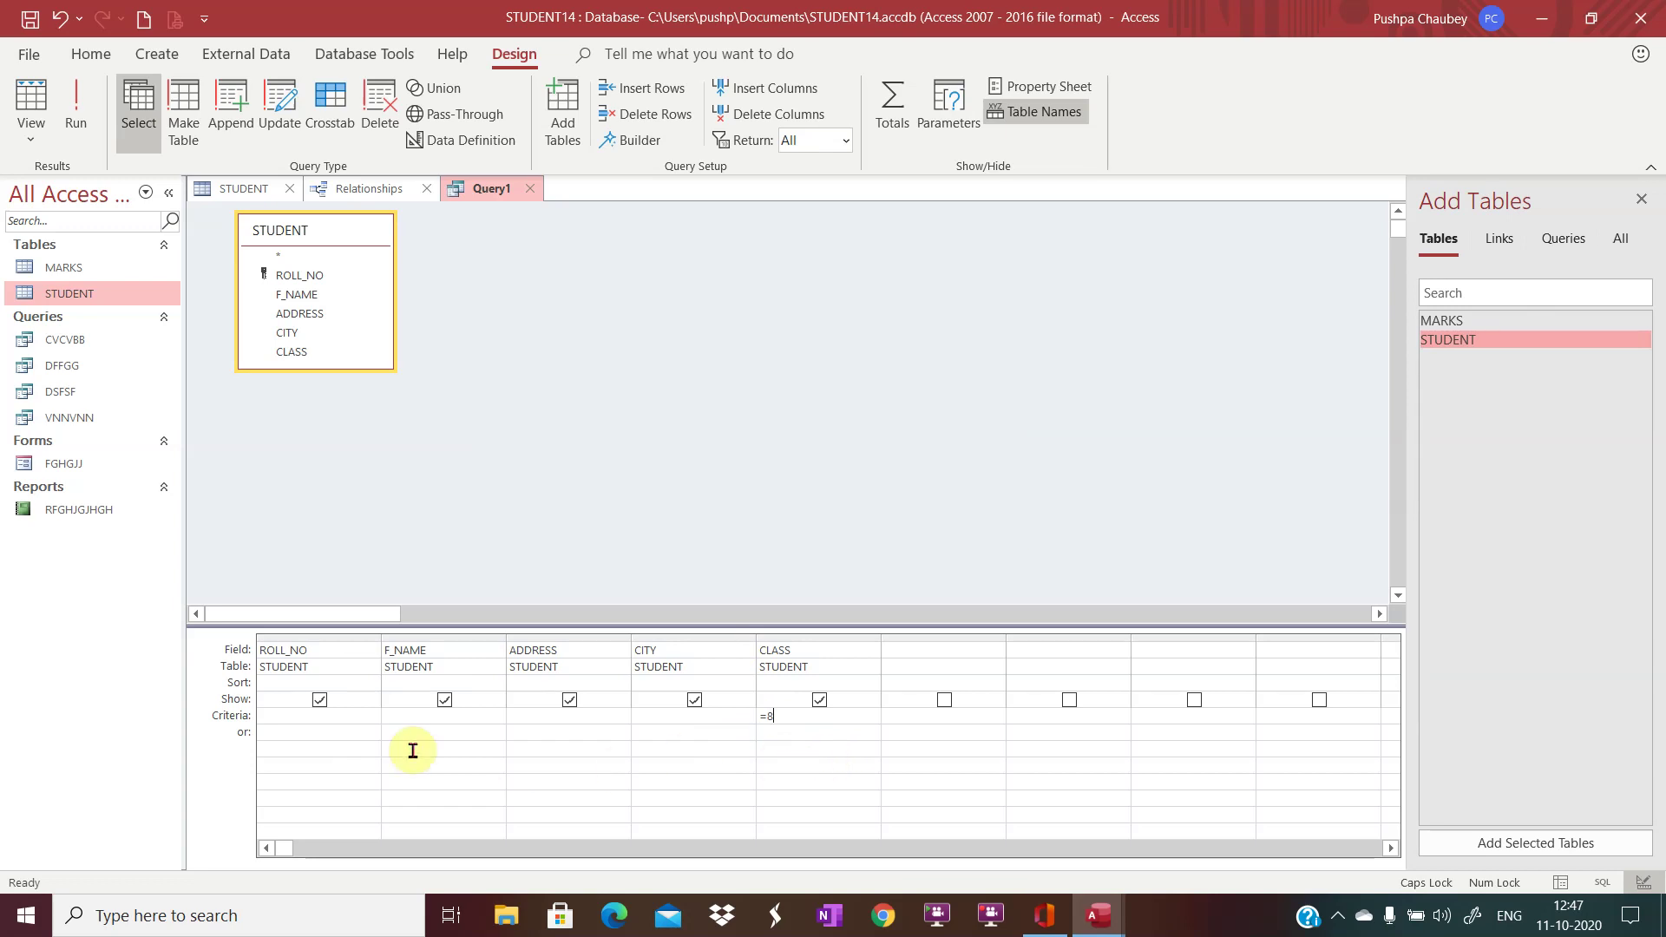
{"action": "left_click", "coordinate": [574, 707]}
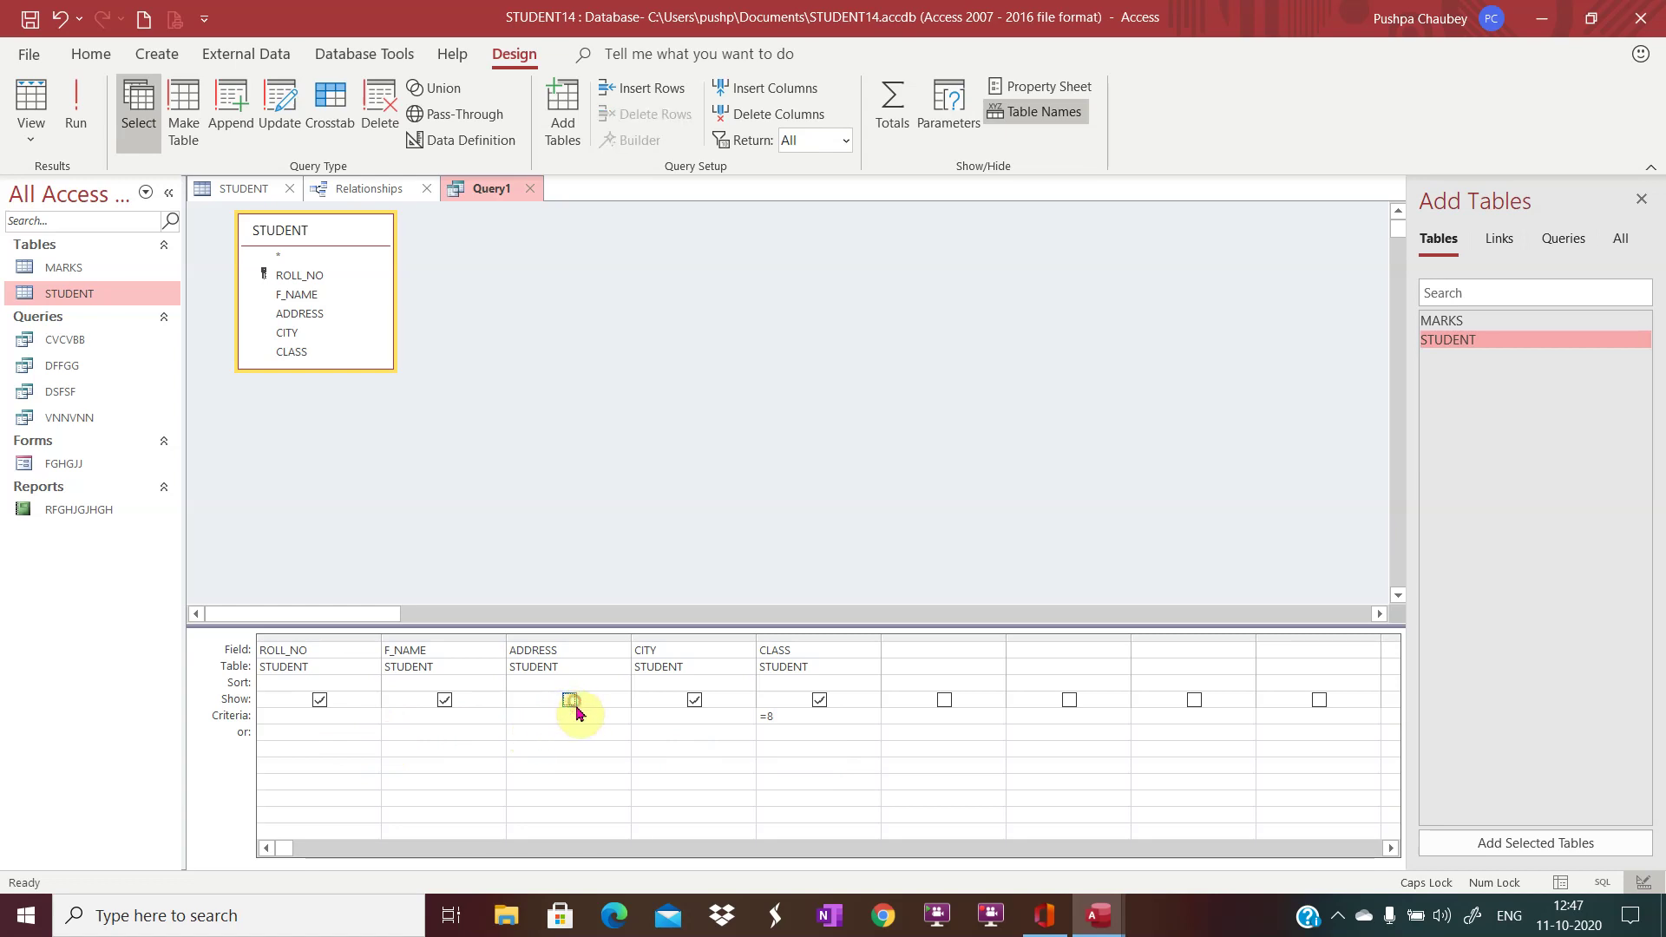
{"action": "left_click", "coordinate": [694, 701]}
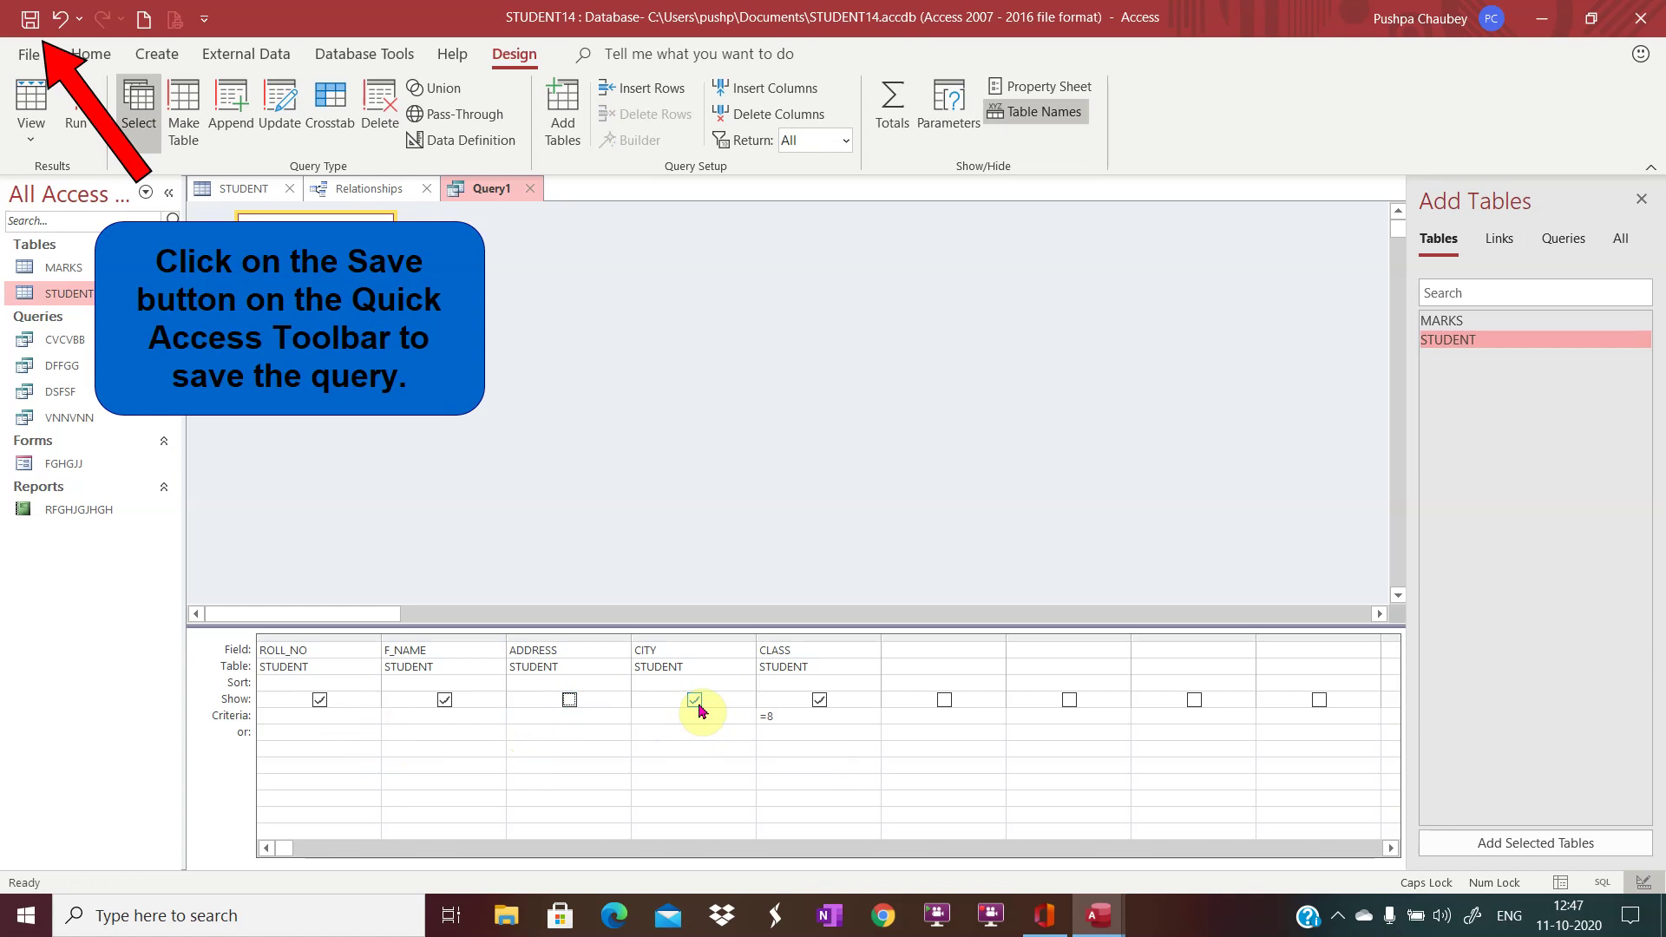
- Save the query under the name QGJGJK
{"action": "left_click", "coordinate": [30, 19]}
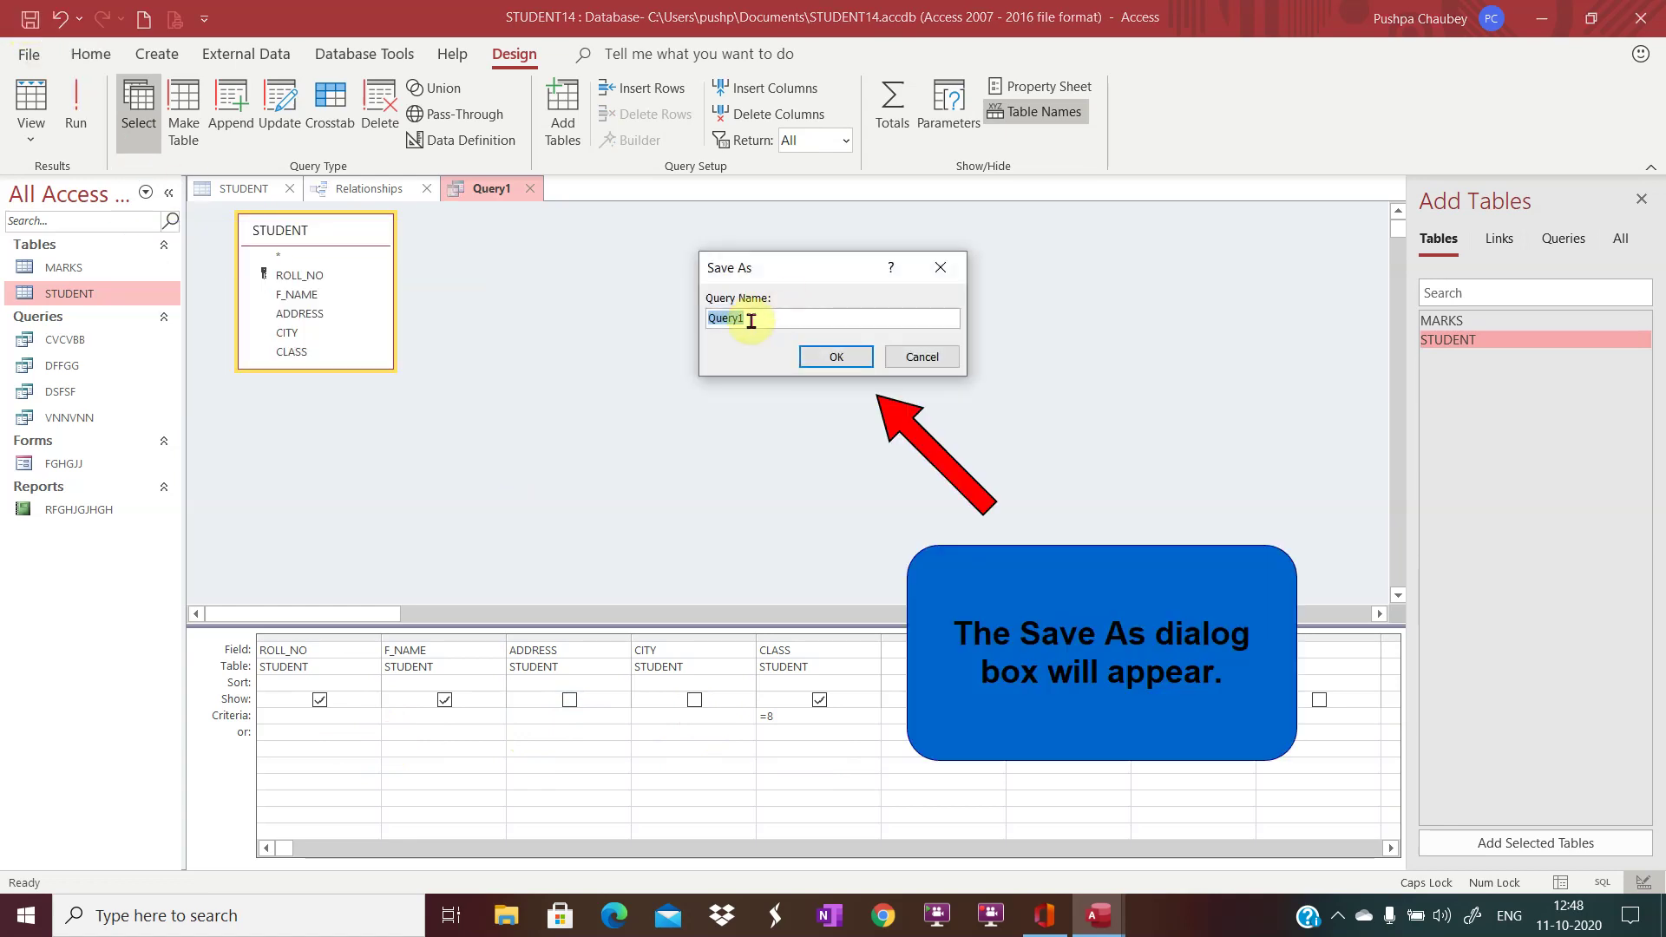
{"action": "left_click", "coordinate": [751, 321]}
{"action": "key", "text": "BackSpace"}
{"action": "key", "text": "BackSpace"}
{"action": "key", "text": "BackSpace"}
{"action": "key", "text": "BackSpace"}
{"action": "key", "text": "BackSpace"}
{"action": "key", "text": "BackSpace"}
{"action": "type", "text": "QGJGJK"}
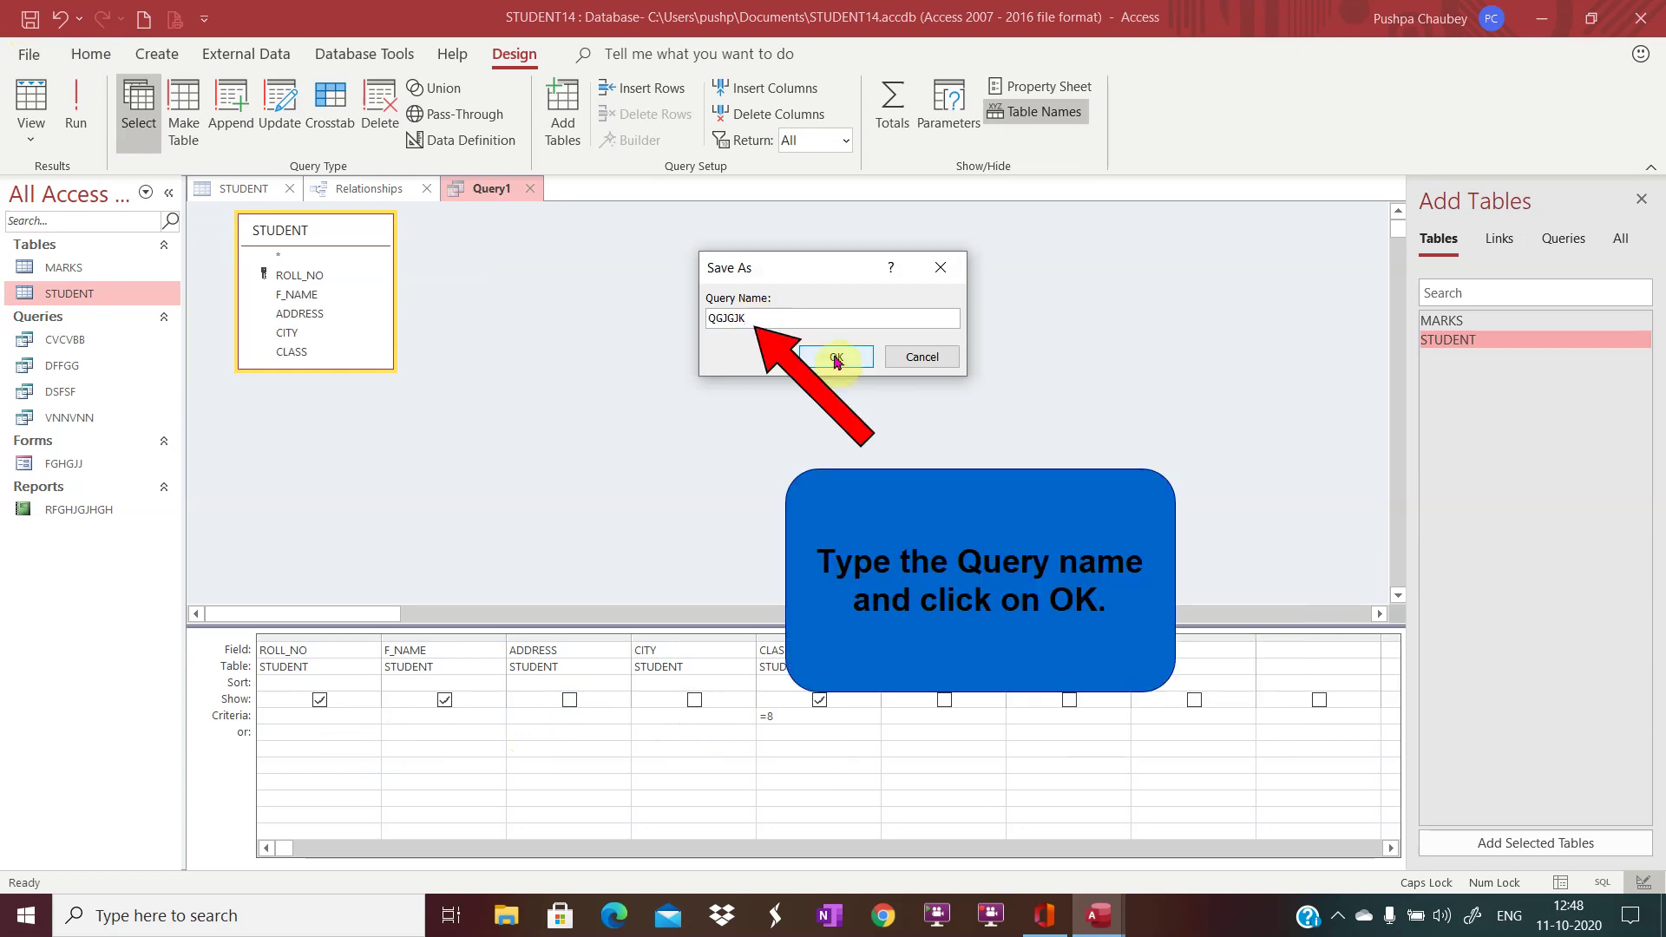
{"action": "left_click", "coordinate": [836, 357]}
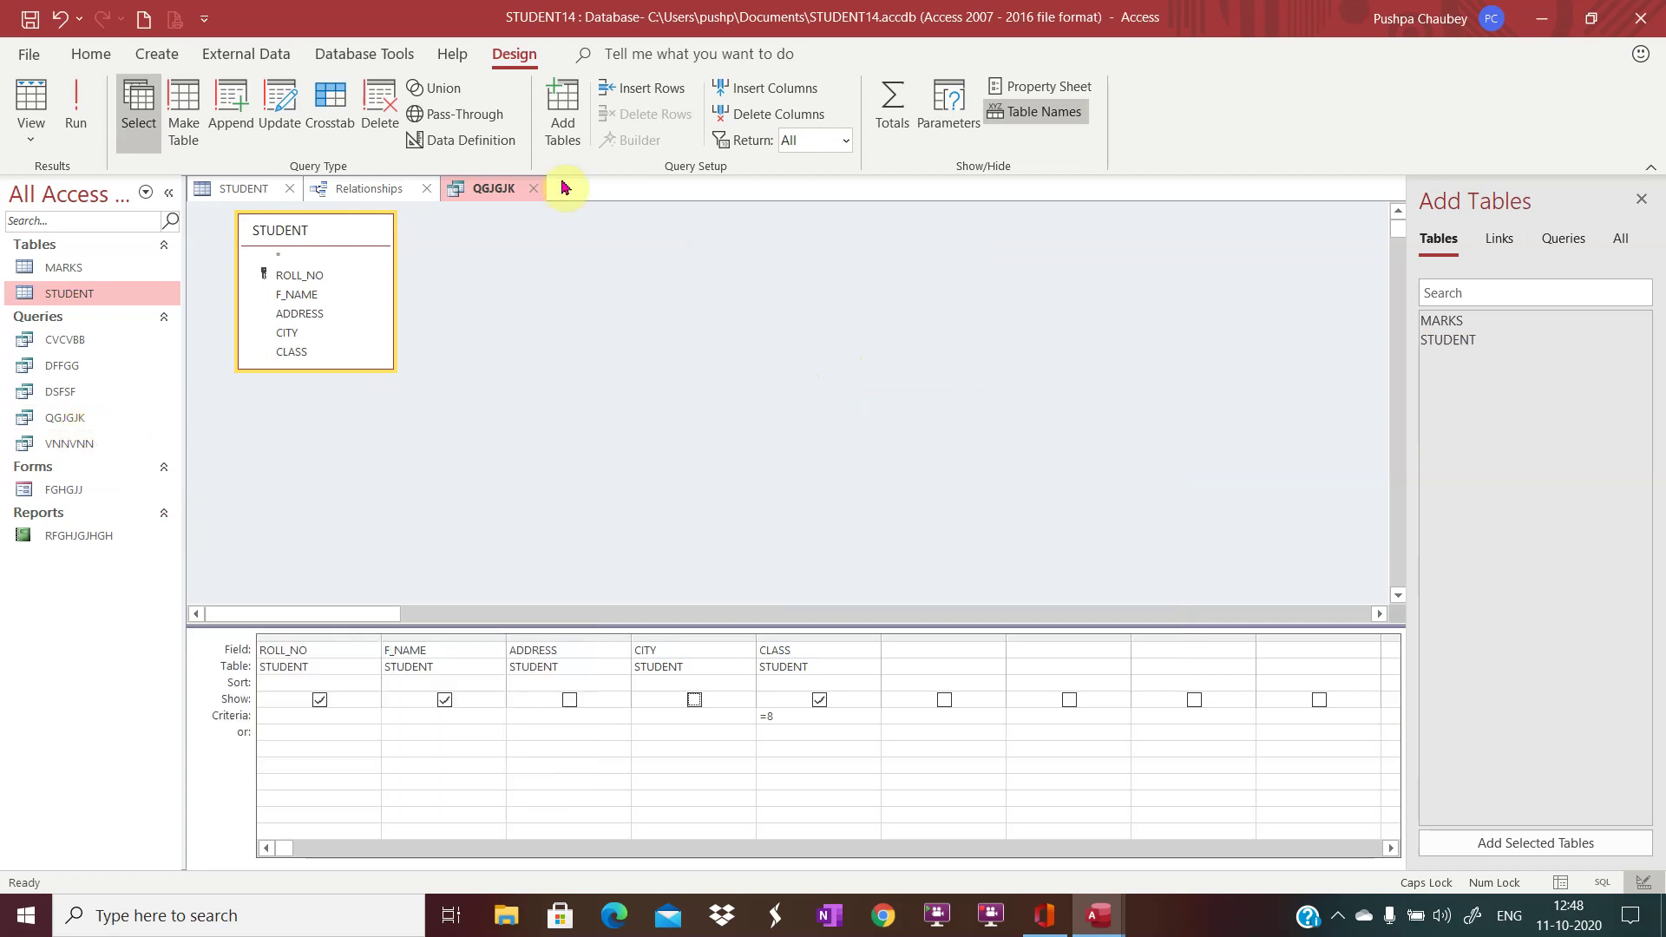
- Close the query design and run the saved QGJGJK query to view its records
{"action": "left_click", "coordinate": [1641, 199]}
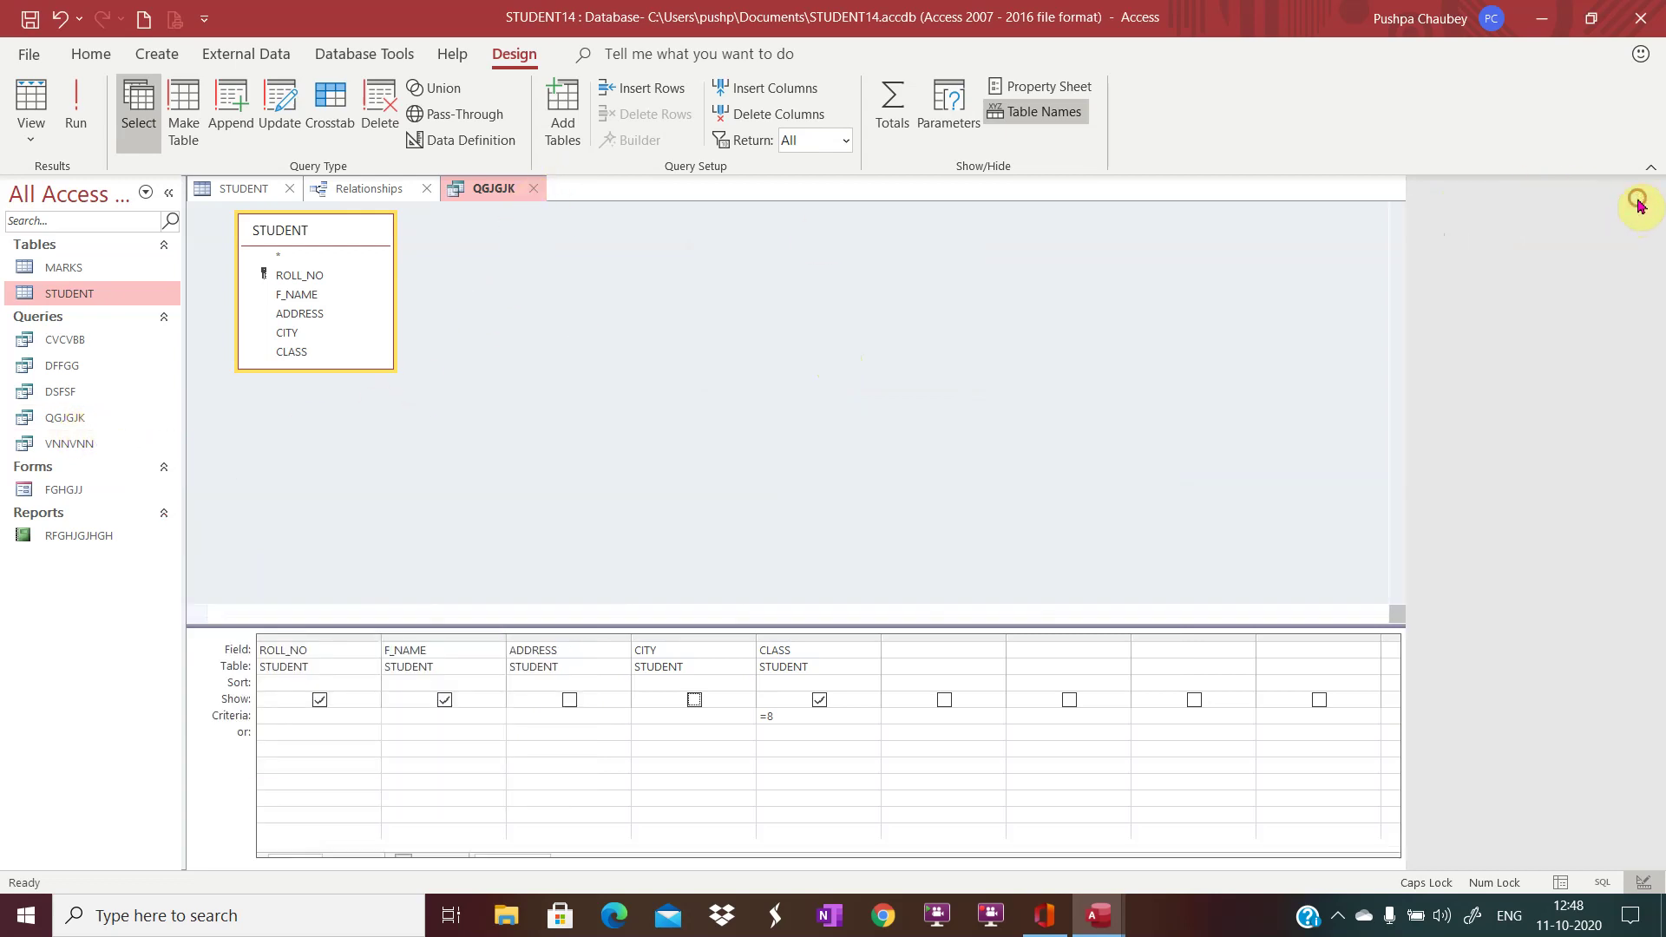
{"action": "left_click", "coordinate": [534, 189]}
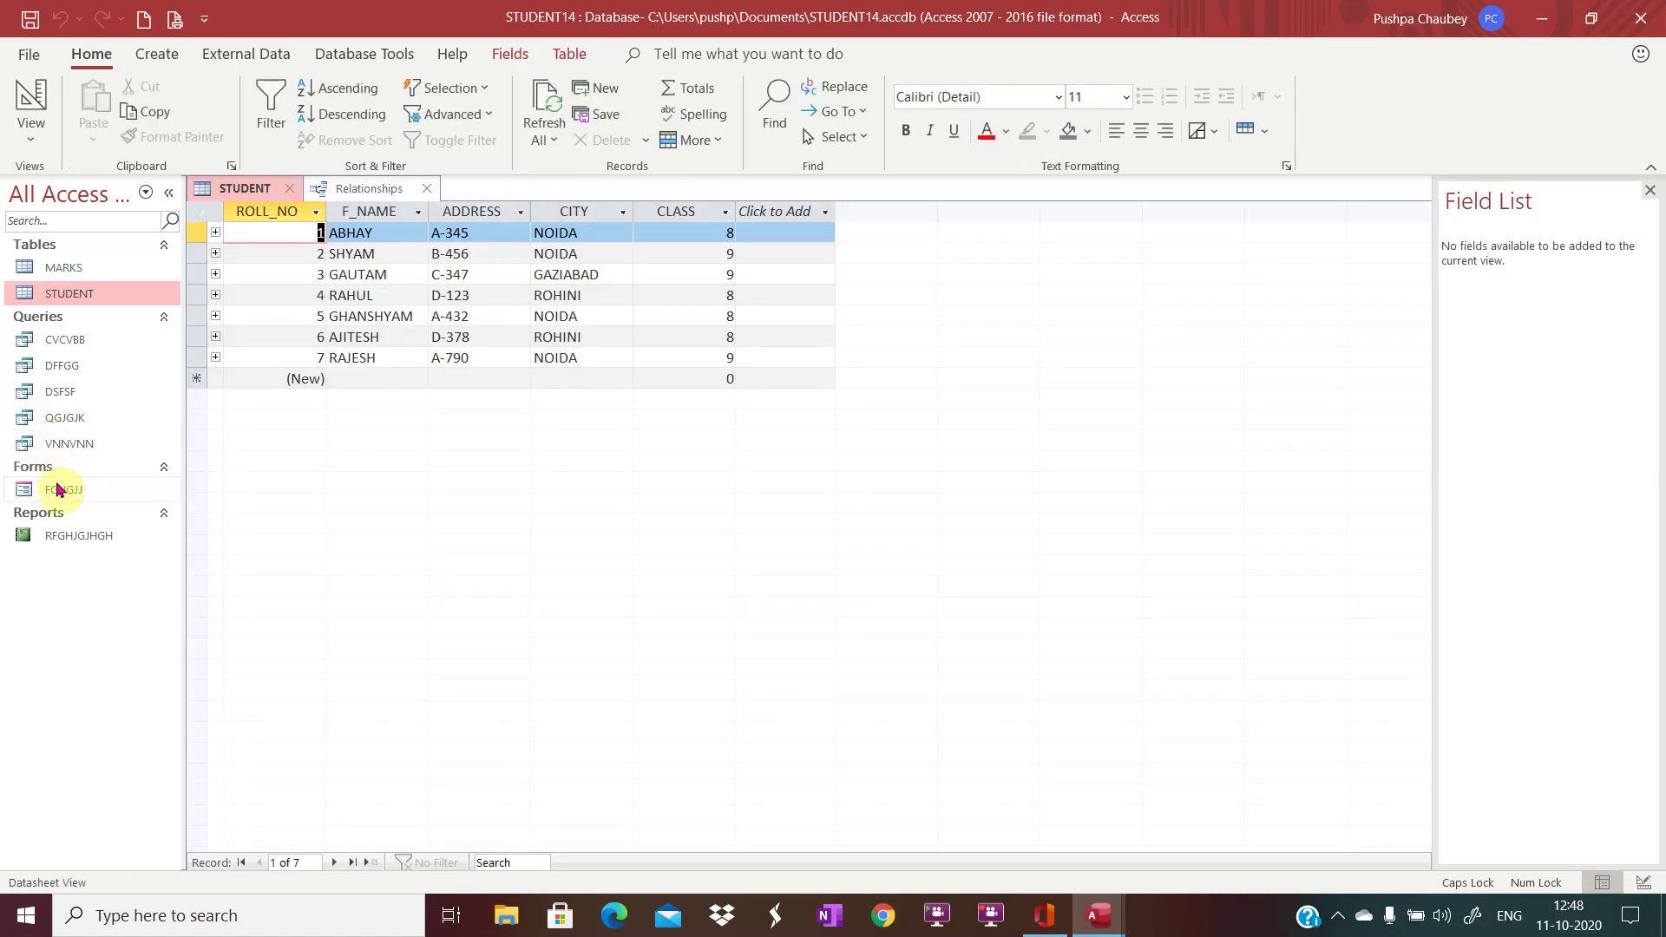
{"action": "left_click", "coordinate": [67, 420]}
{"action": "double_click", "coordinate": [68, 419]}
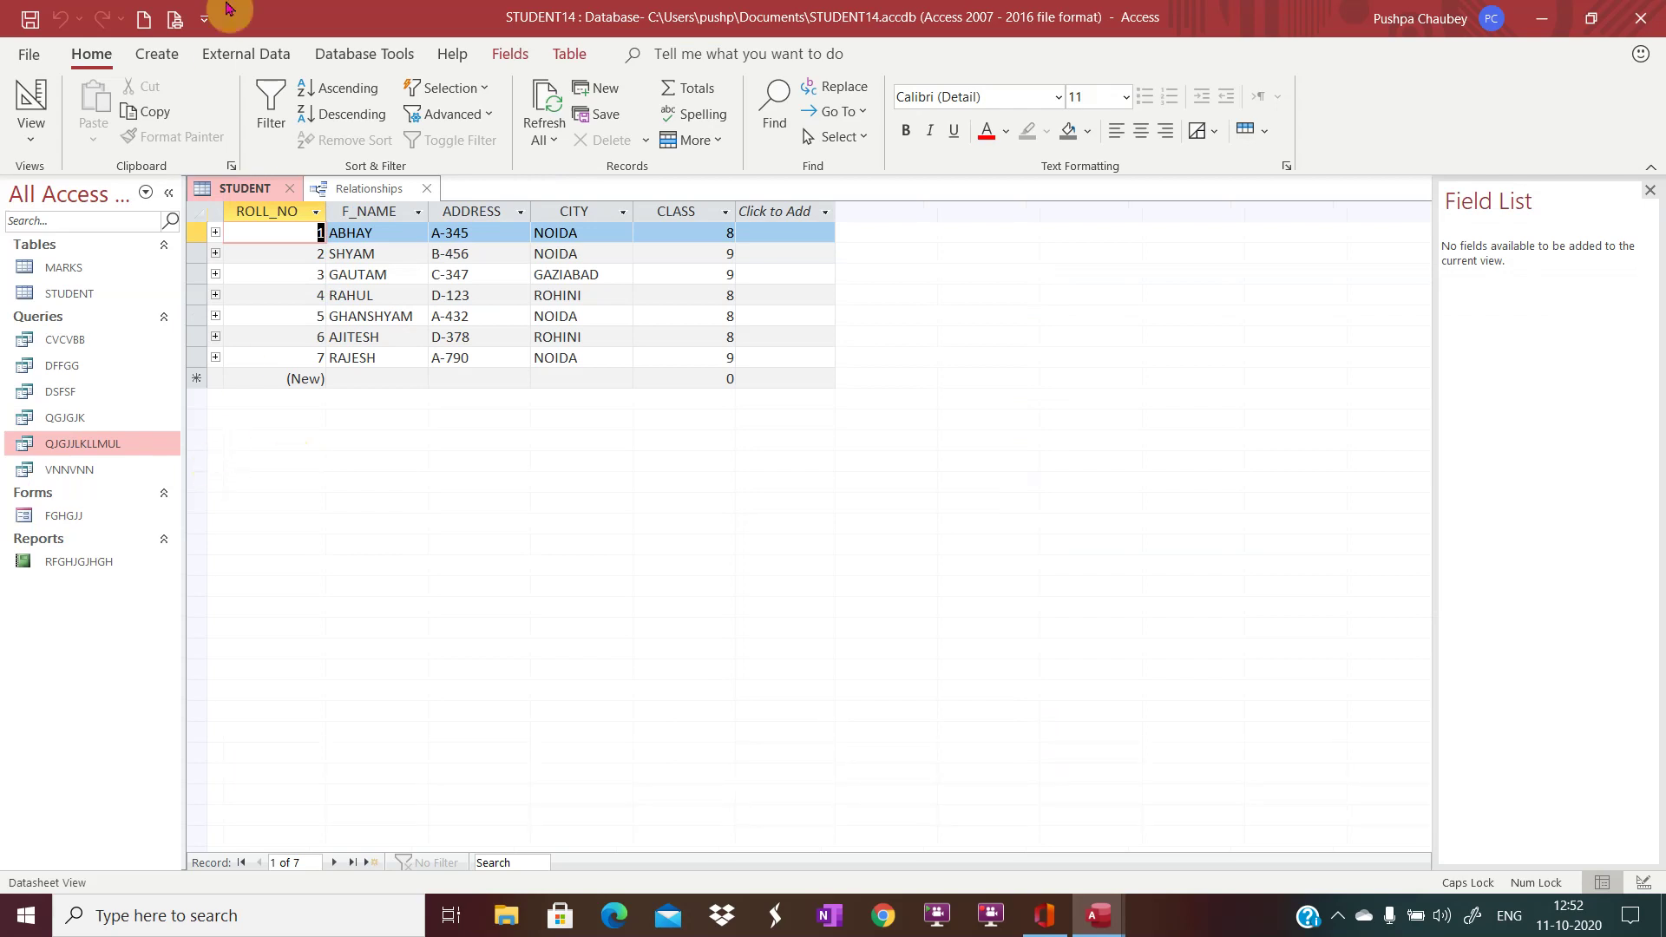
- Start a new query in design view and add the STUDENT table to it
{"action": "left_click", "coordinate": [157, 53]}
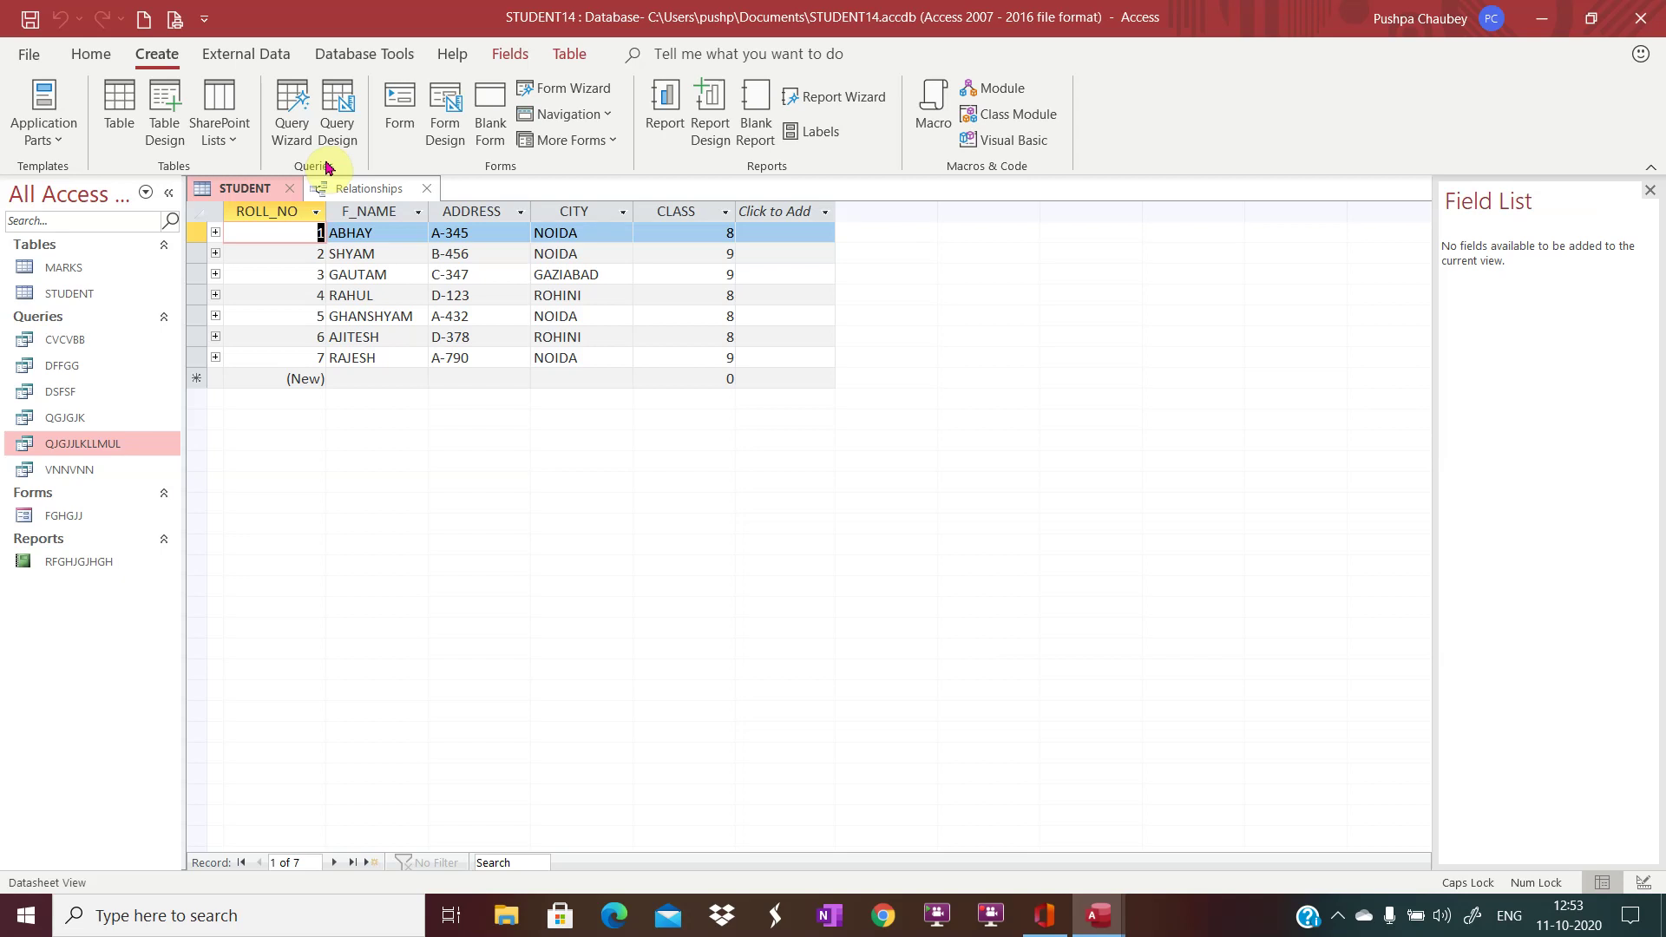
{"action": "left_click", "coordinate": [344, 129]}
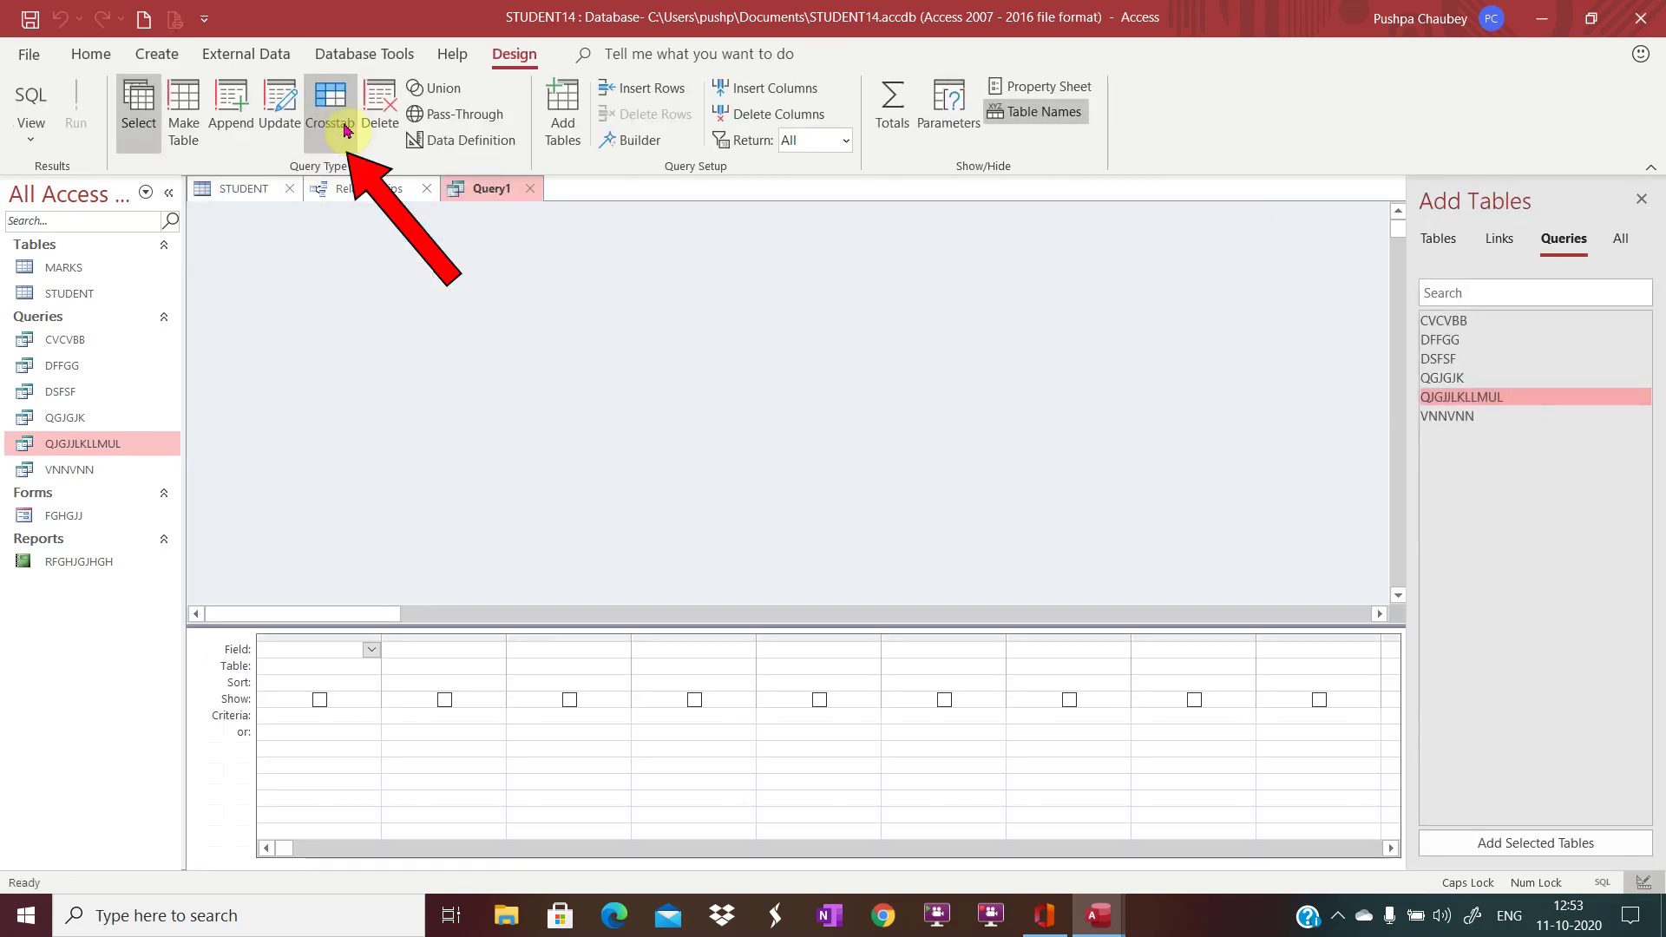
{"action": "left_click", "coordinate": [1438, 240]}
{"action": "left_click", "coordinate": [1448, 340]}
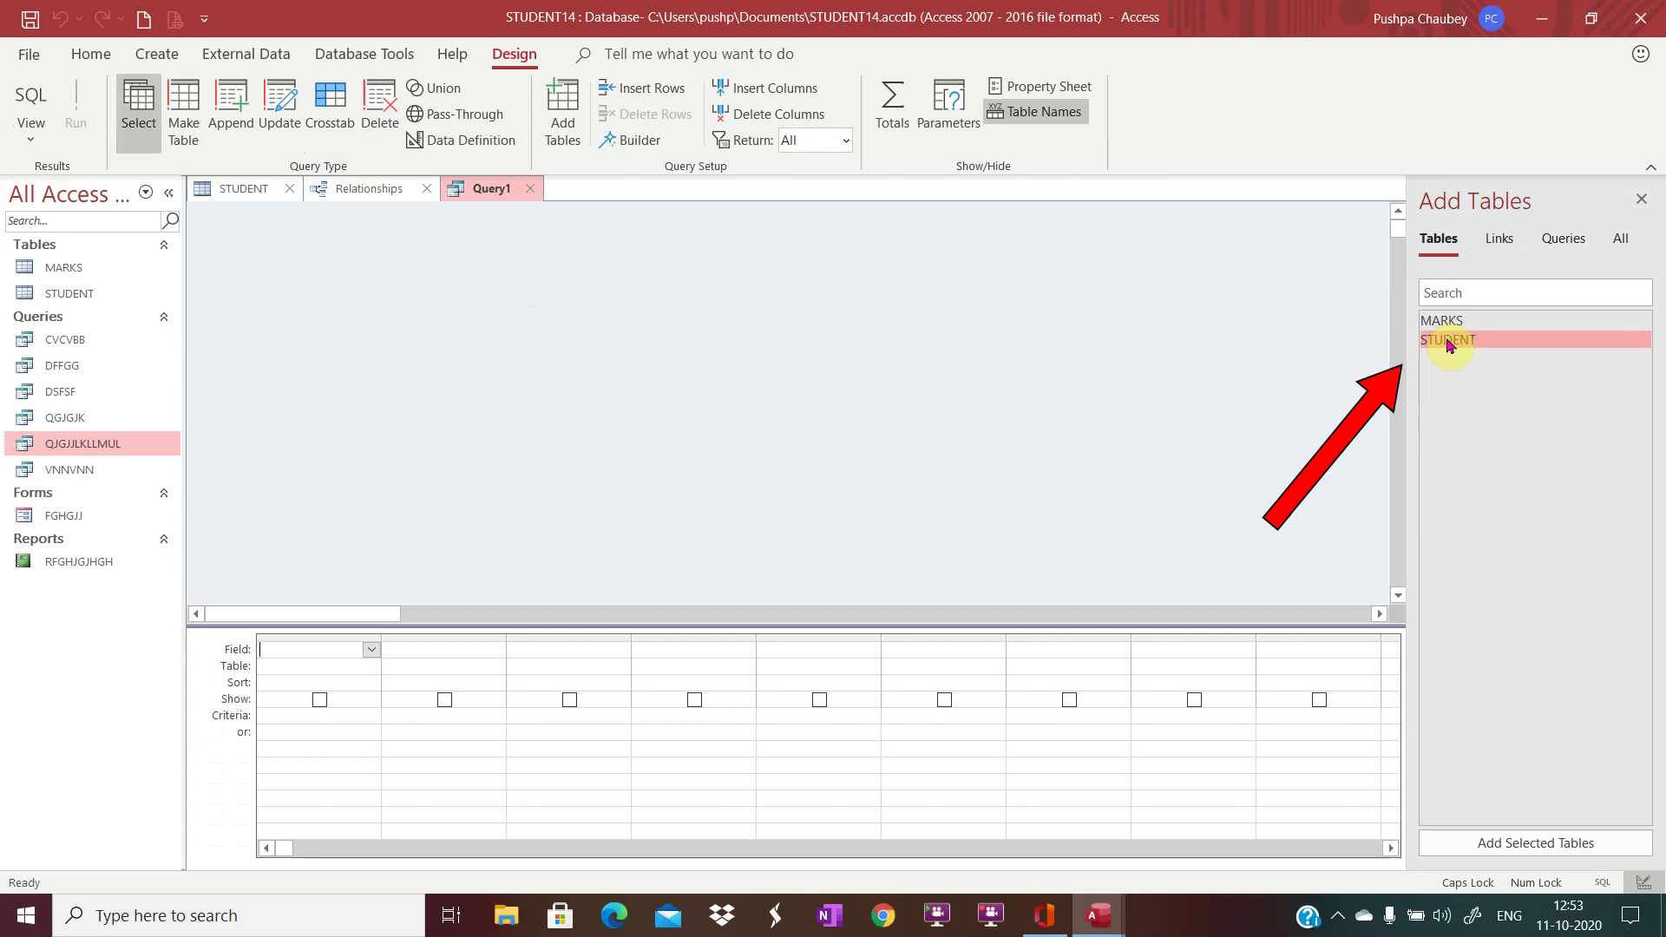
{"action": "left_click", "coordinate": [1482, 854]}
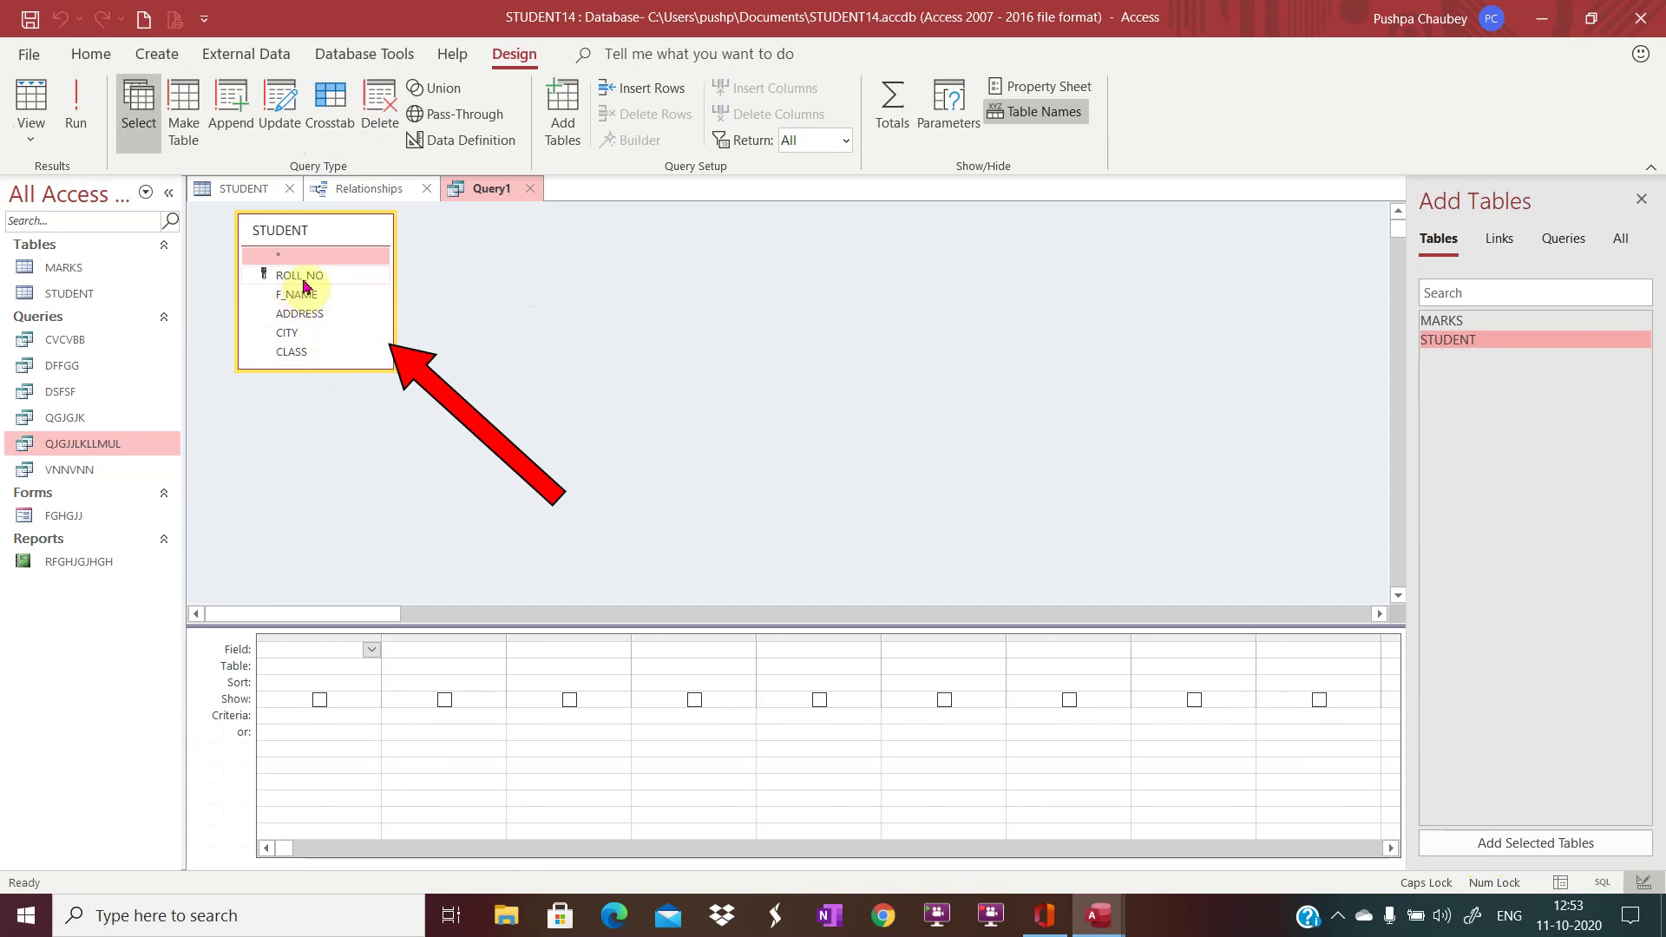
- Add ROLL_NO, F_NAME, CITY and CLASS to the query grid and set the CLASS criteria to =8 or =9
{"action": "left_click", "coordinate": [313, 277]}
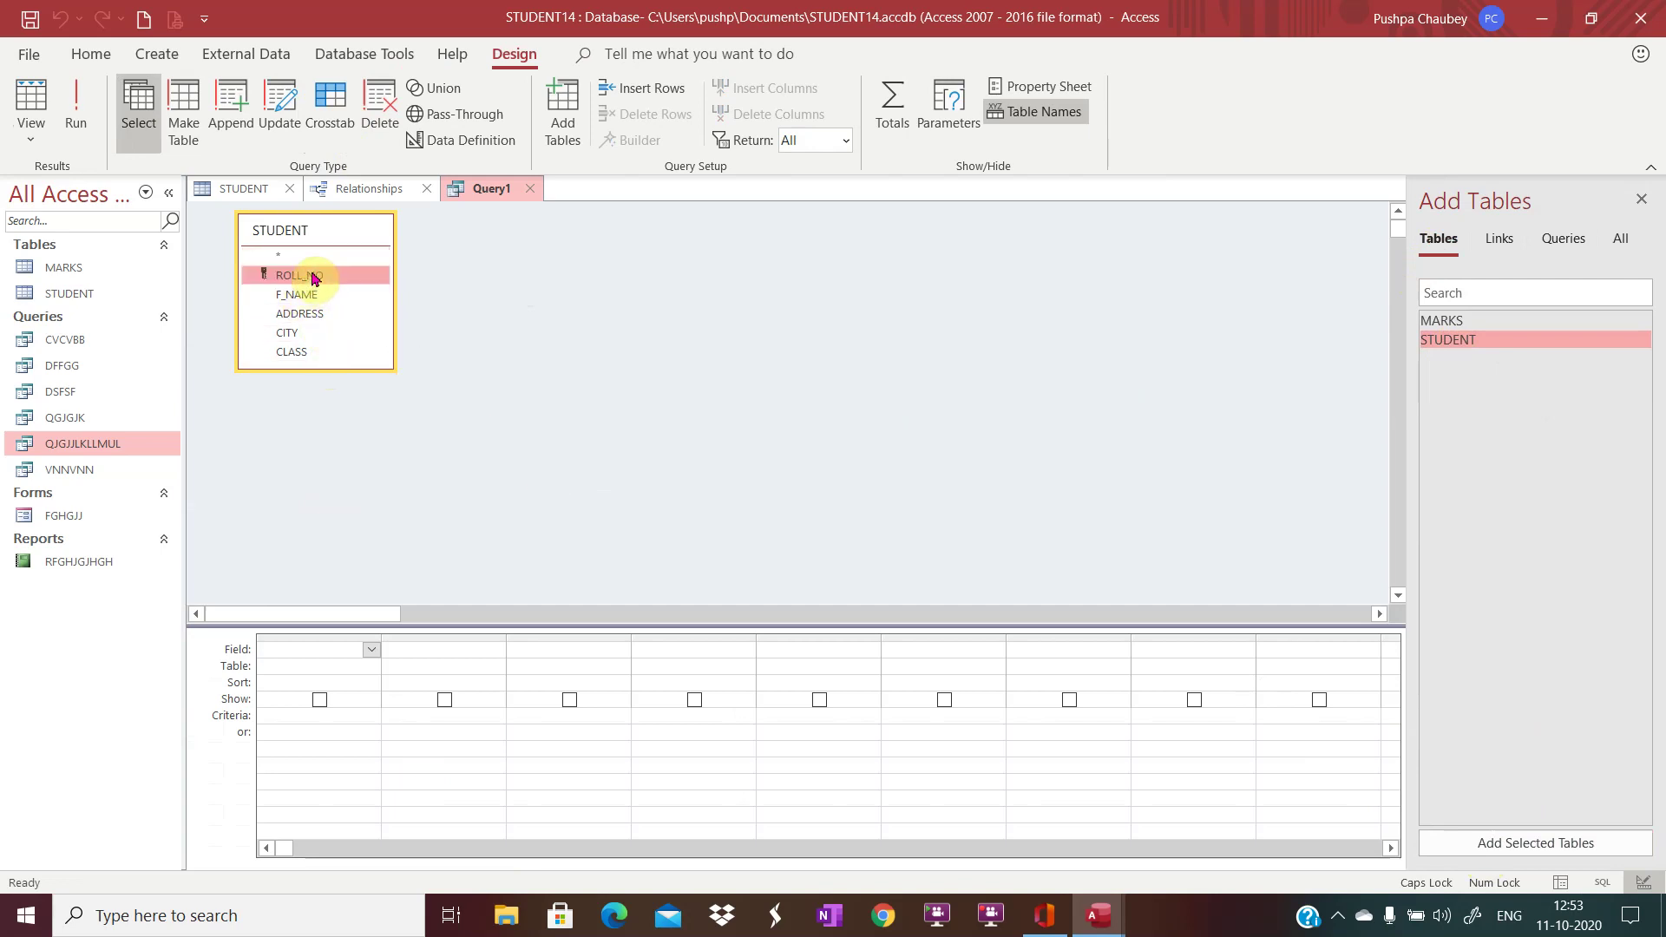
{"action": "double_click", "coordinate": [314, 277]}
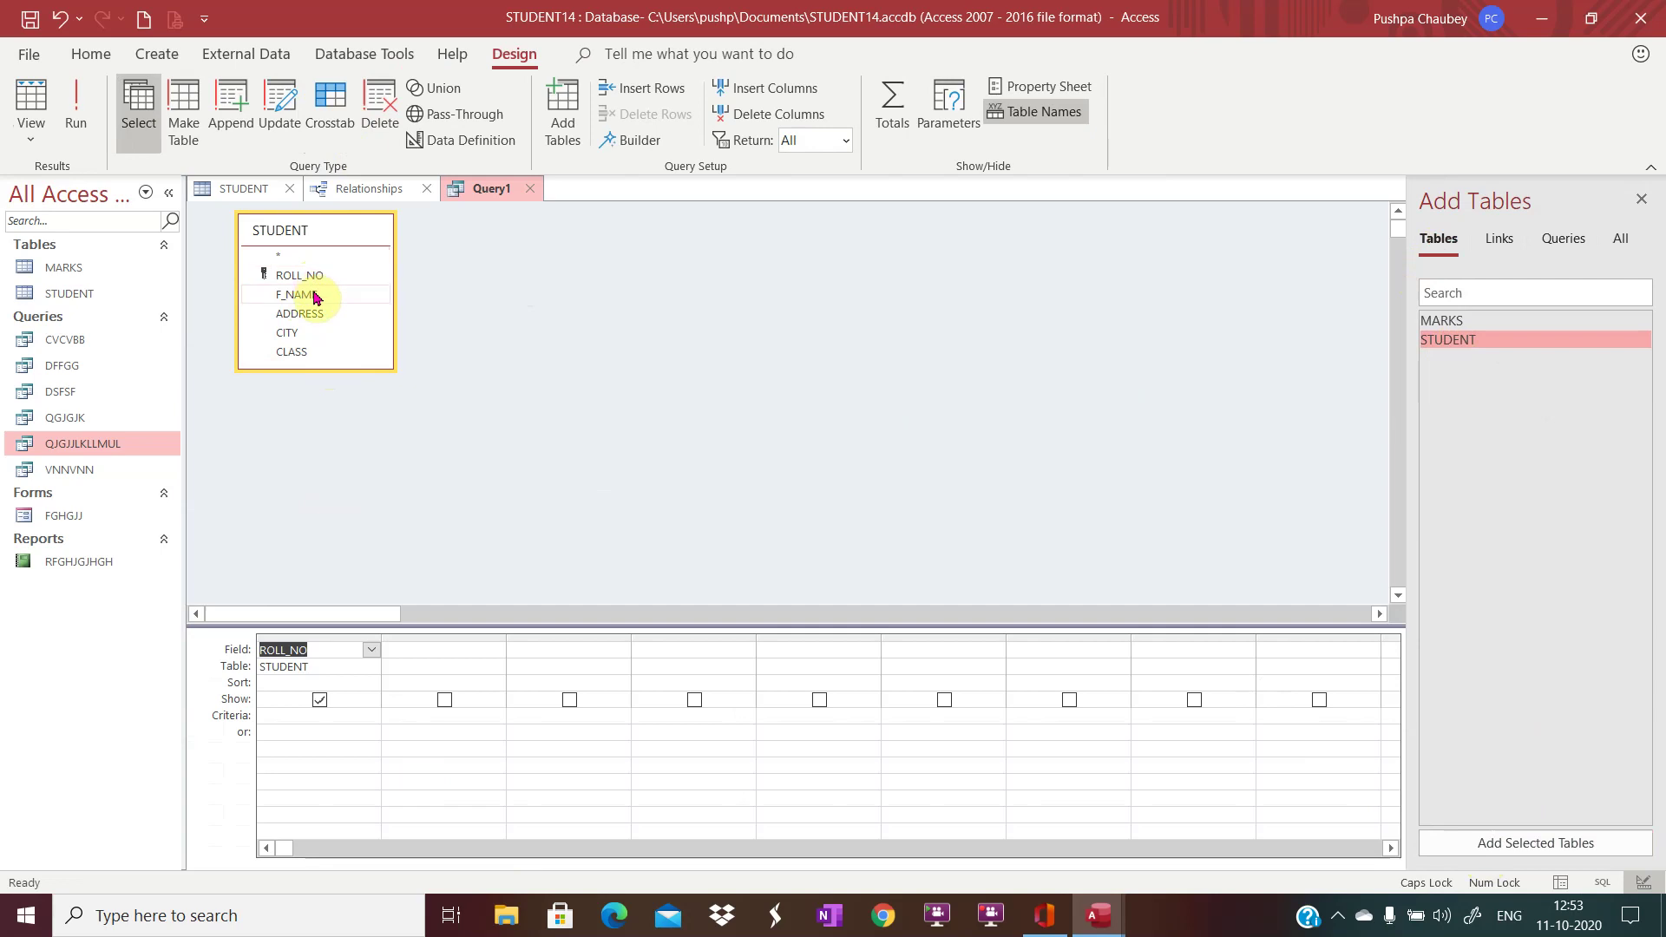
{"action": "double_click", "coordinate": [313, 295]}
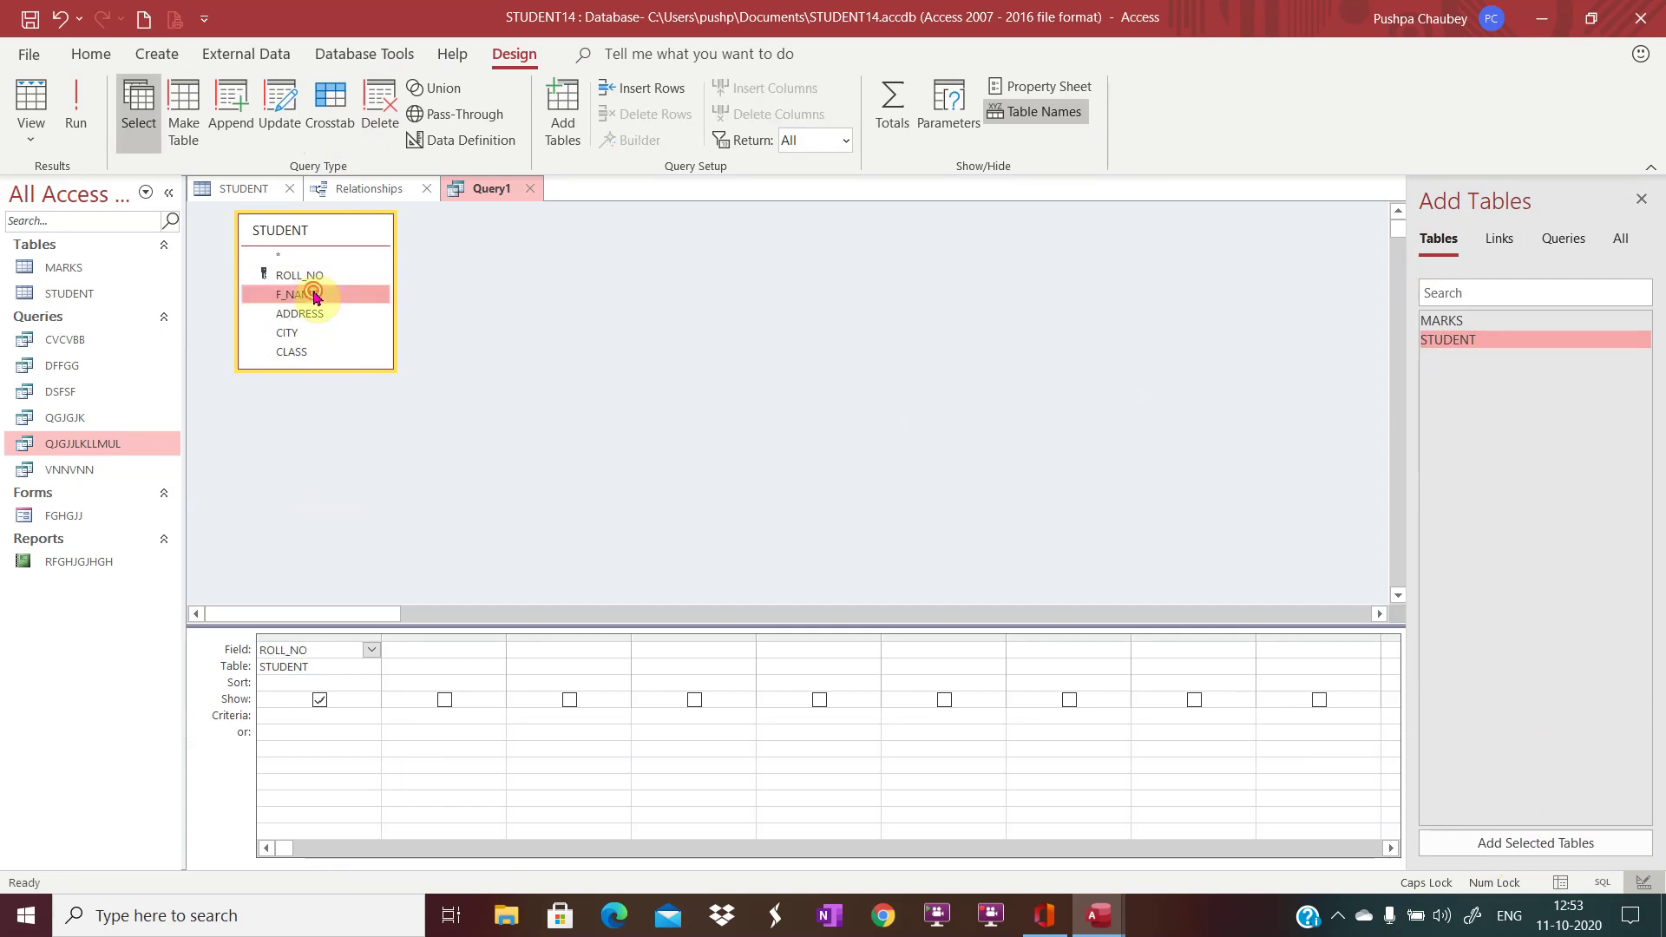
{"action": "double_click", "coordinate": [296, 334]}
{"action": "double_click", "coordinate": [320, 354]}
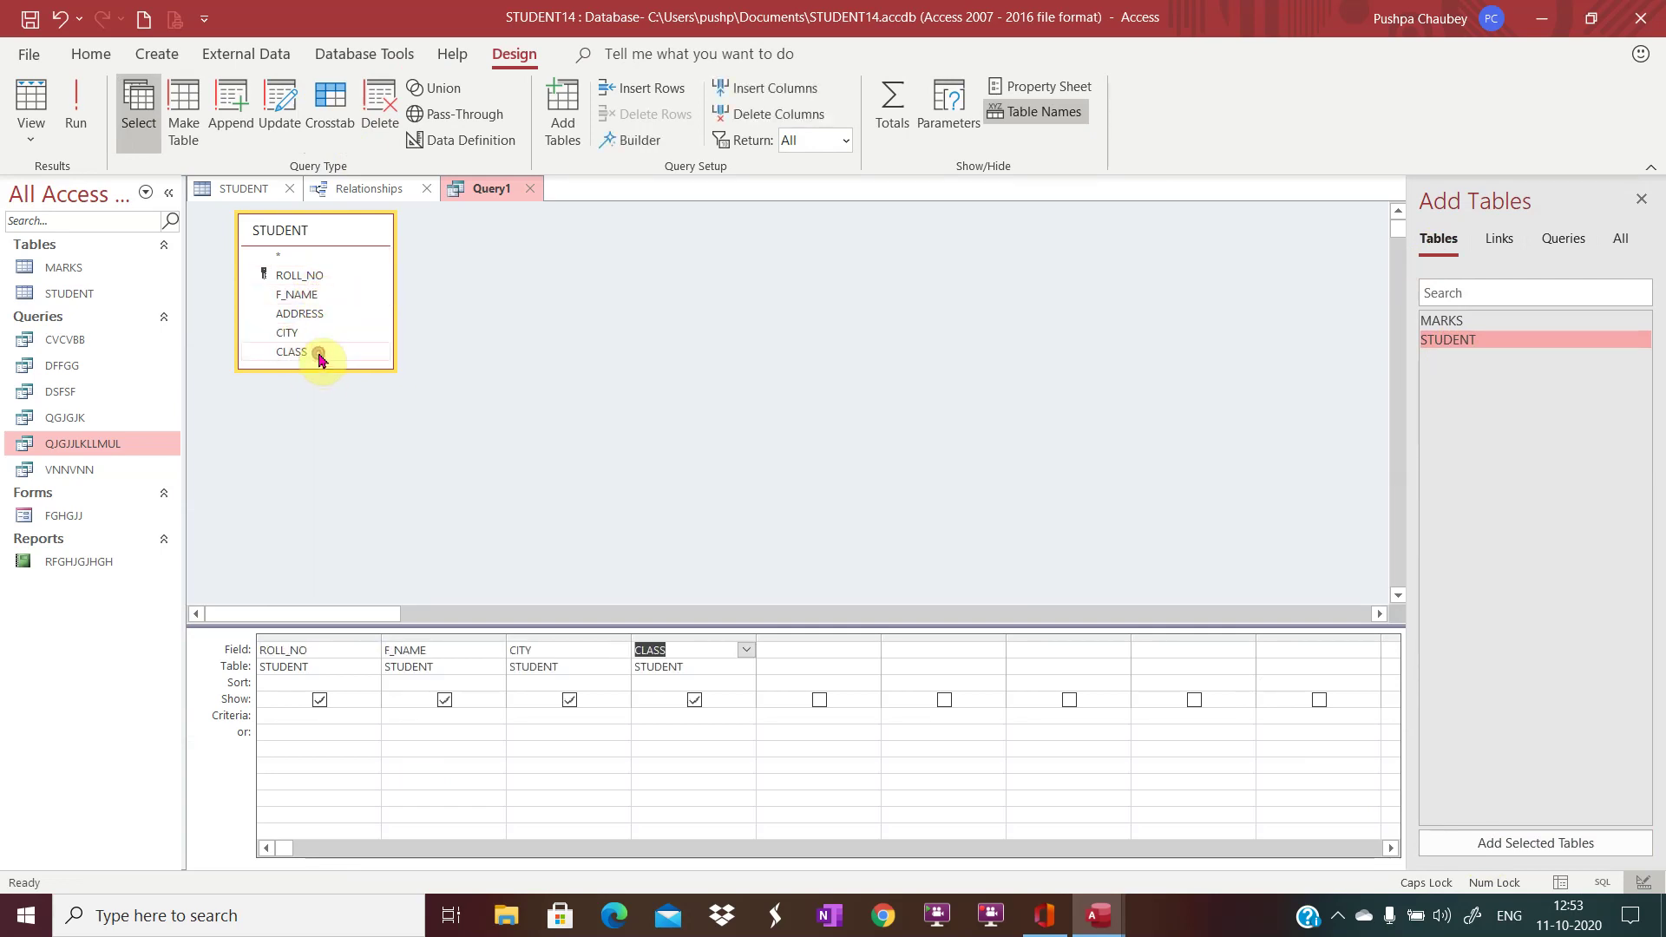
{"action": "left_click", "coordinate": [645, 717]}
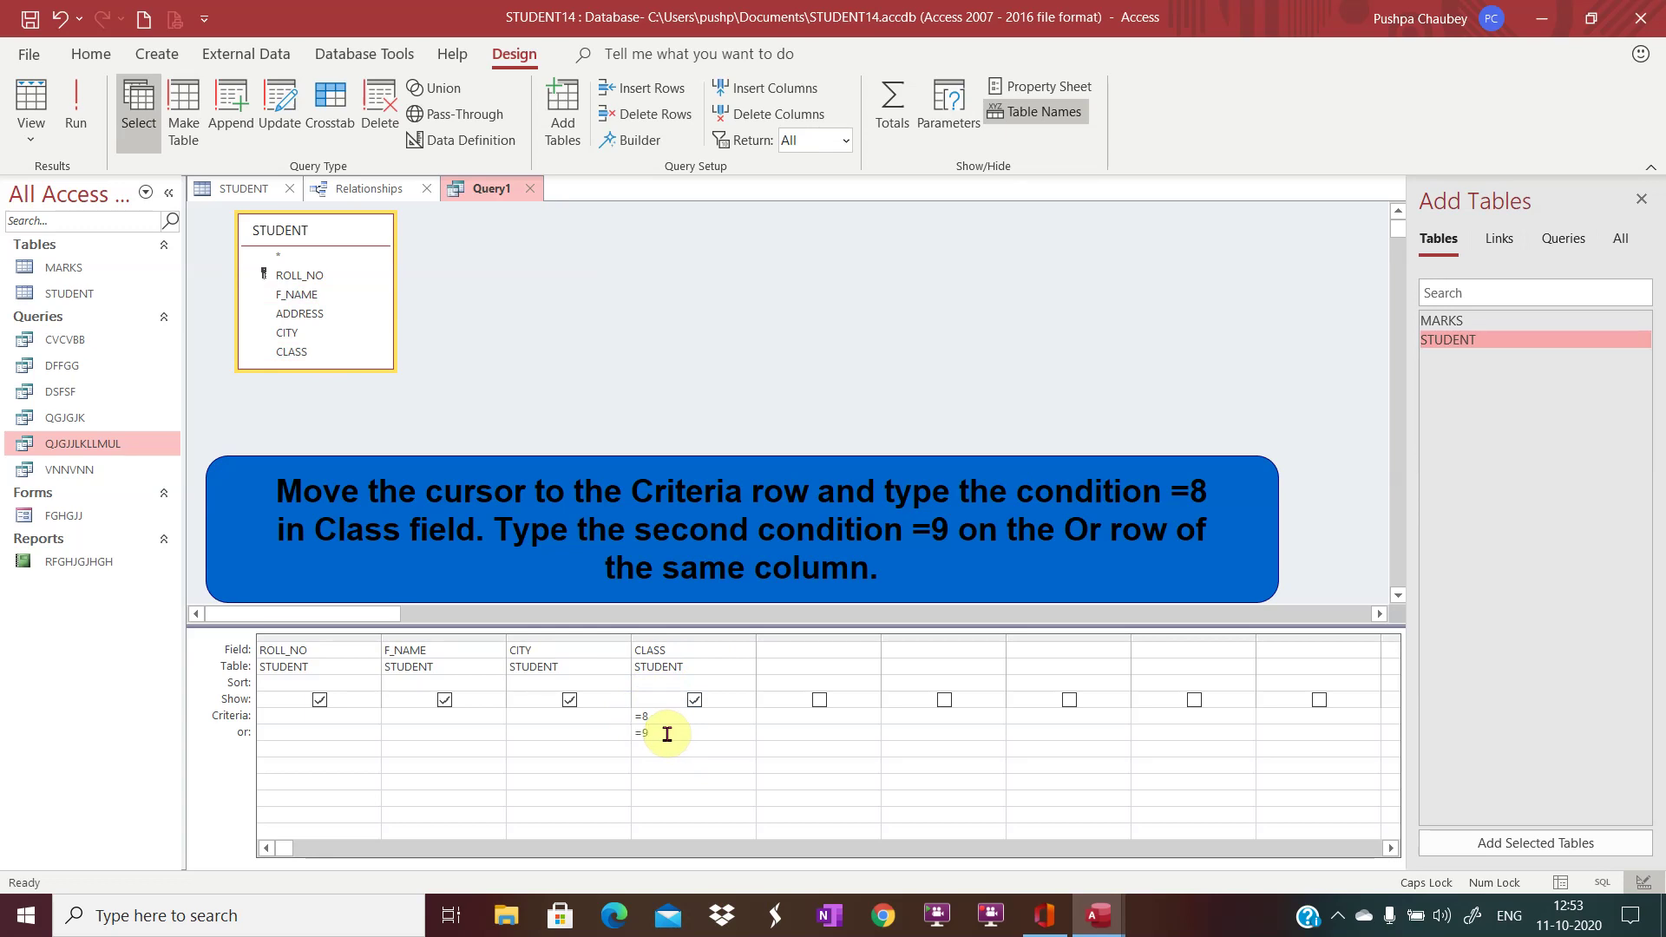
- Save the query under the name QMULTI and run it to view its records
{"action": "left_click", "coordinate": [26, 18]}
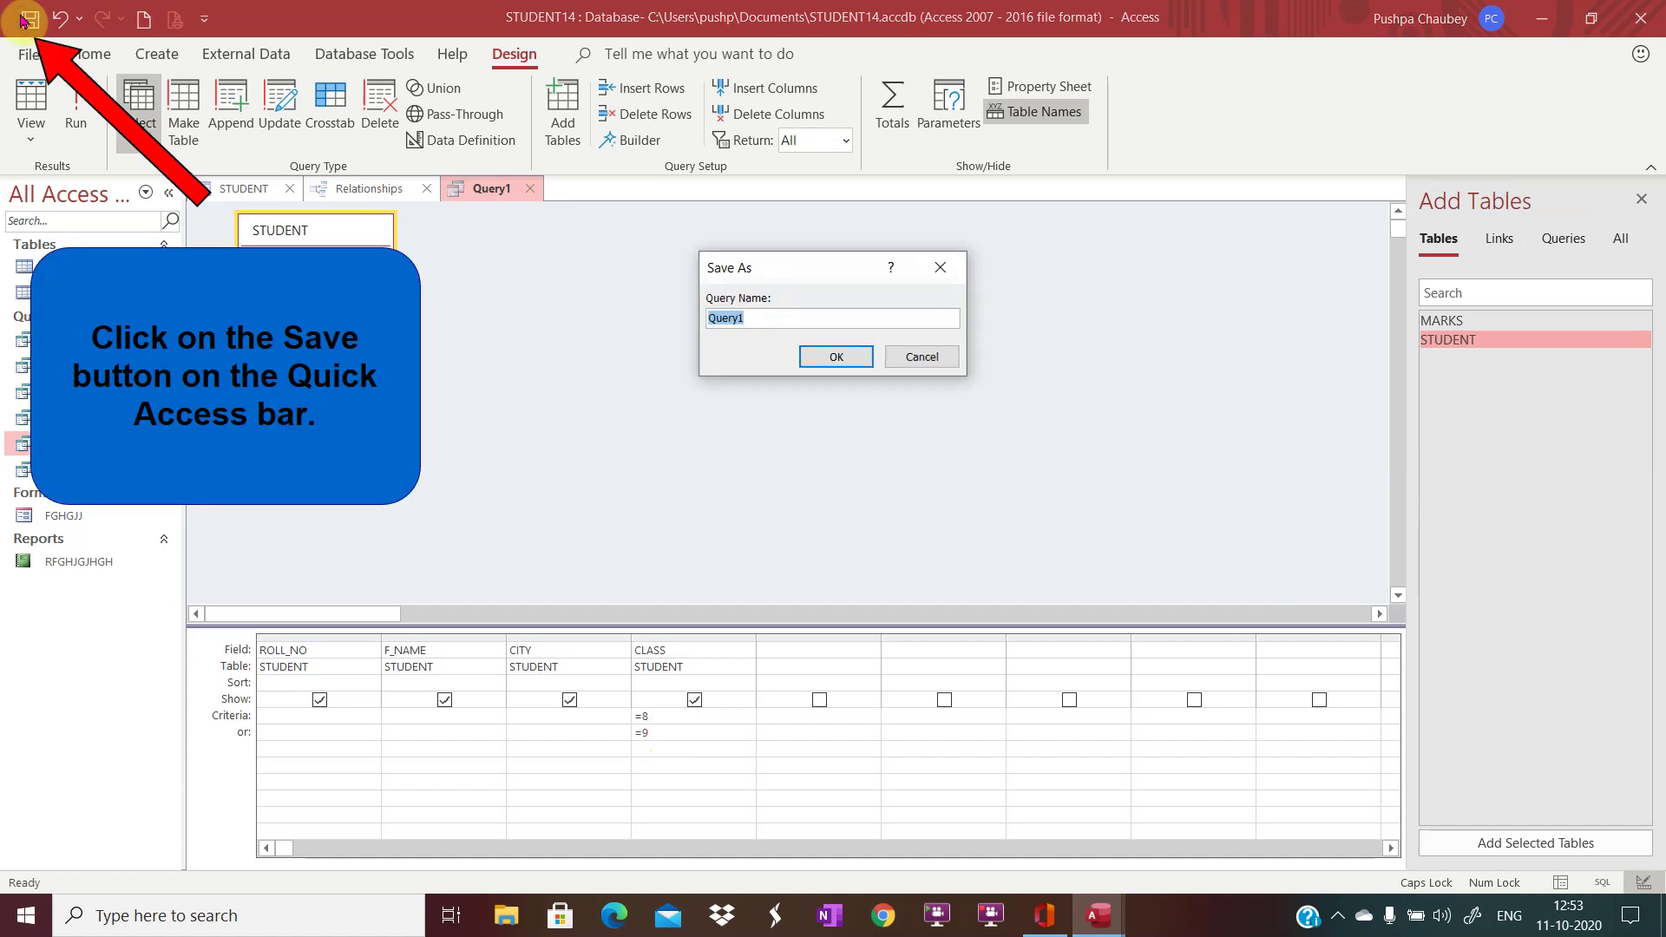
{"action": "type", "text": "Q"}
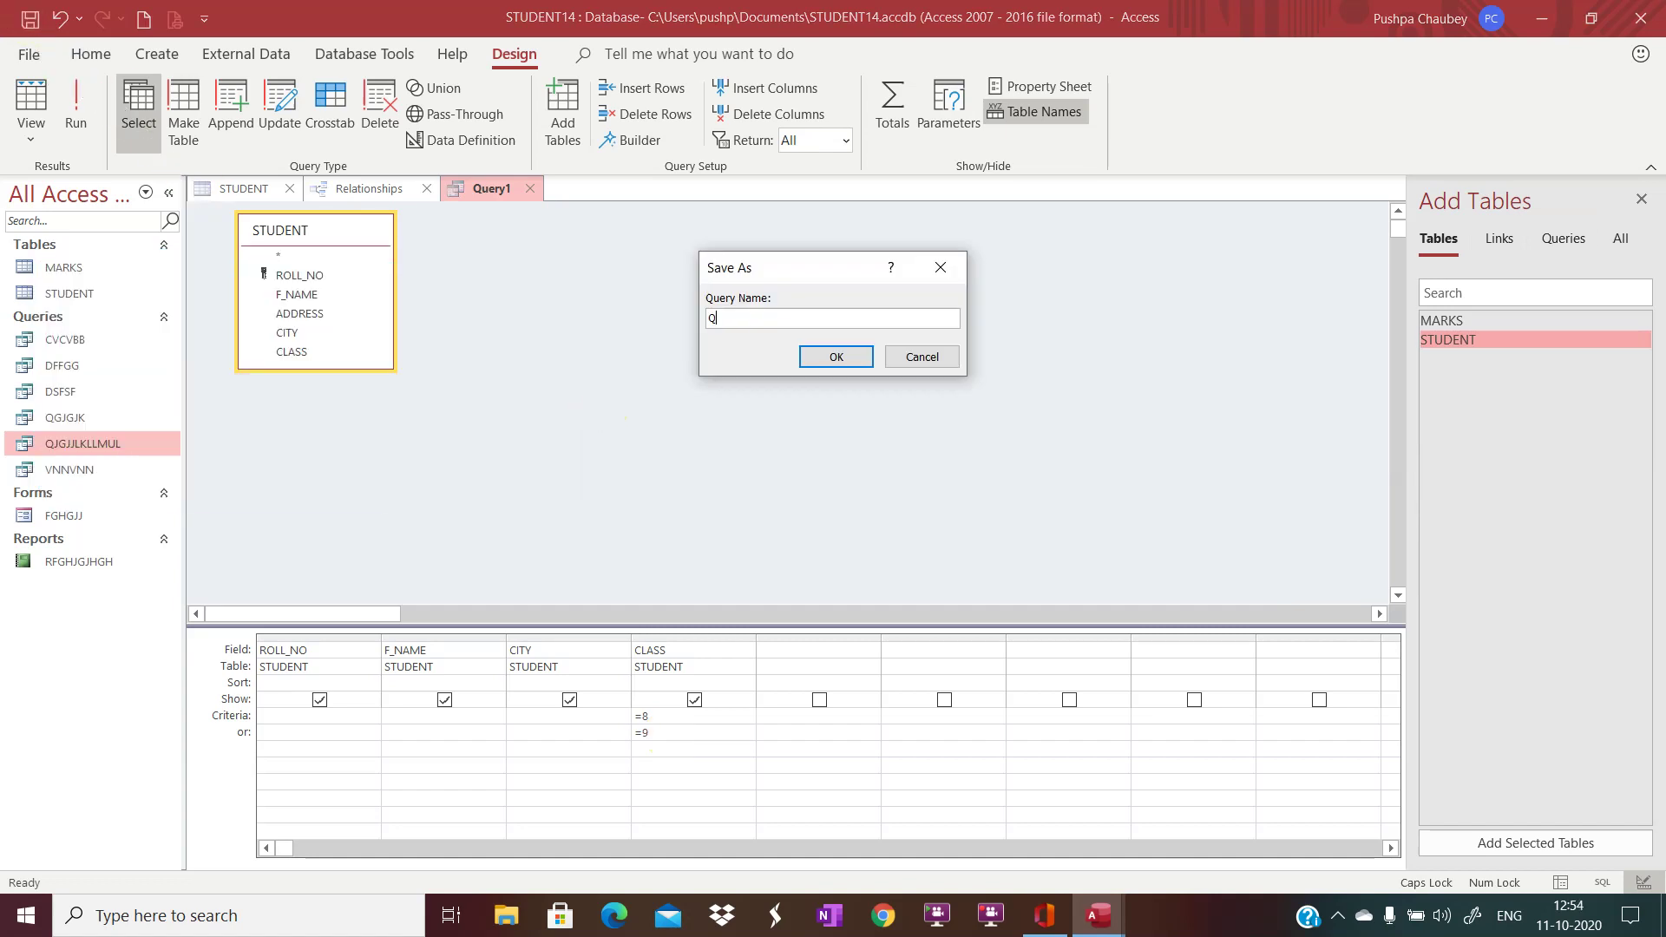
{"action": "type", "text": "MULTI"}
{"action": "left_click", "coordinate": [826, 358]}
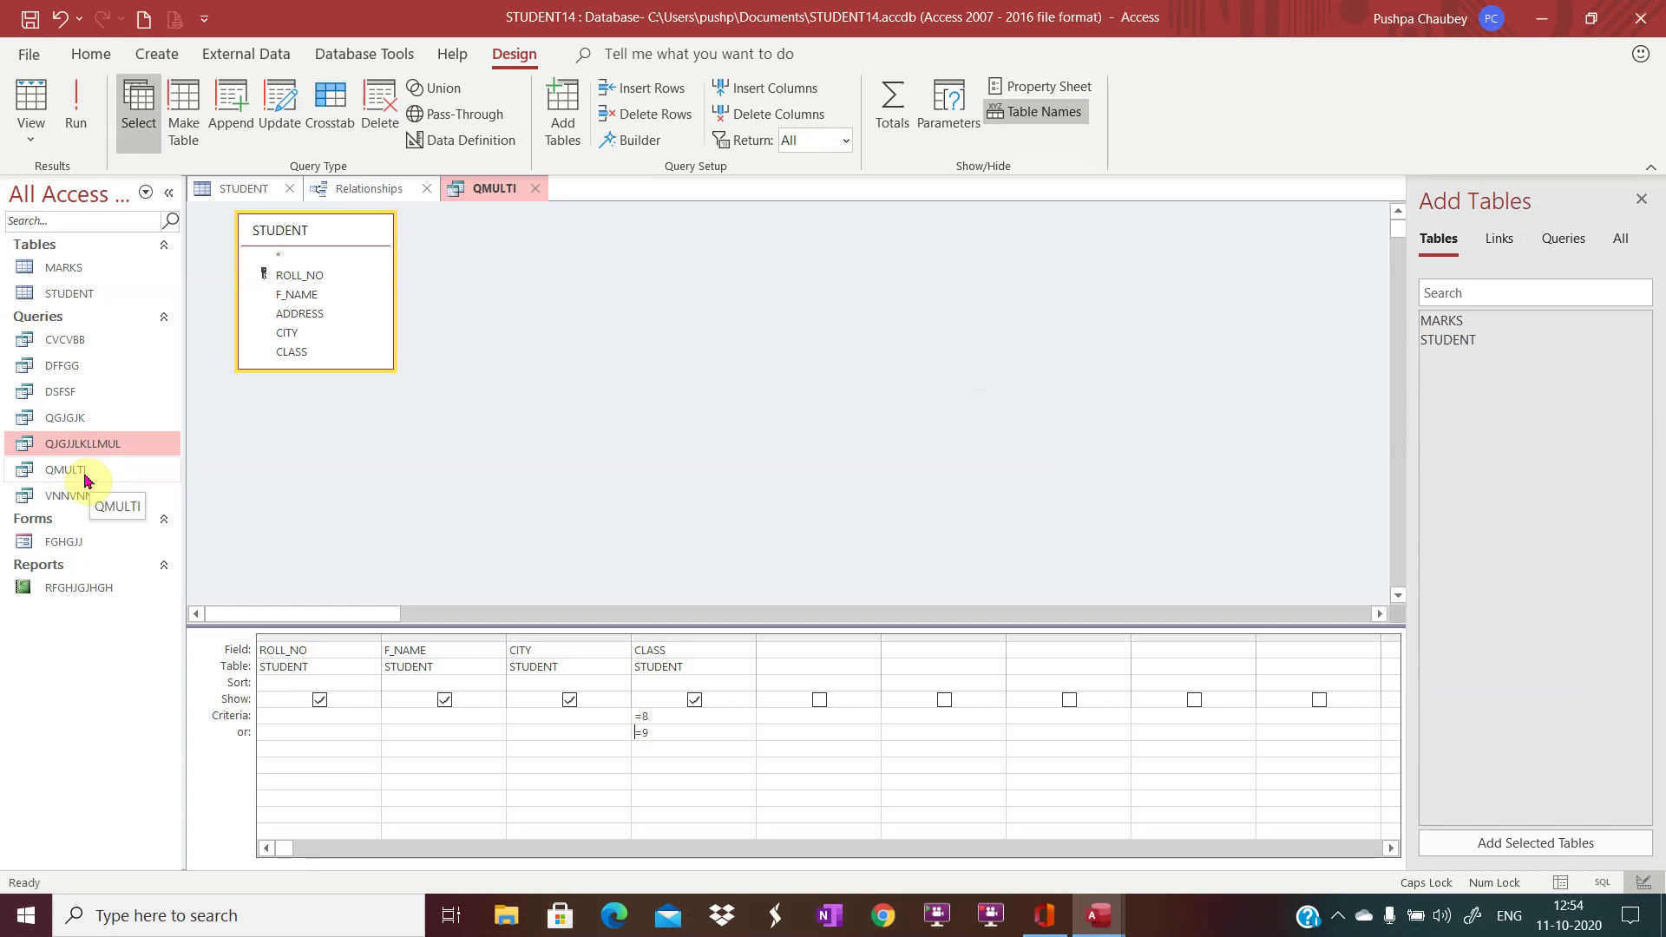
{"action": "double_click", "coordinate": [86, 480]}
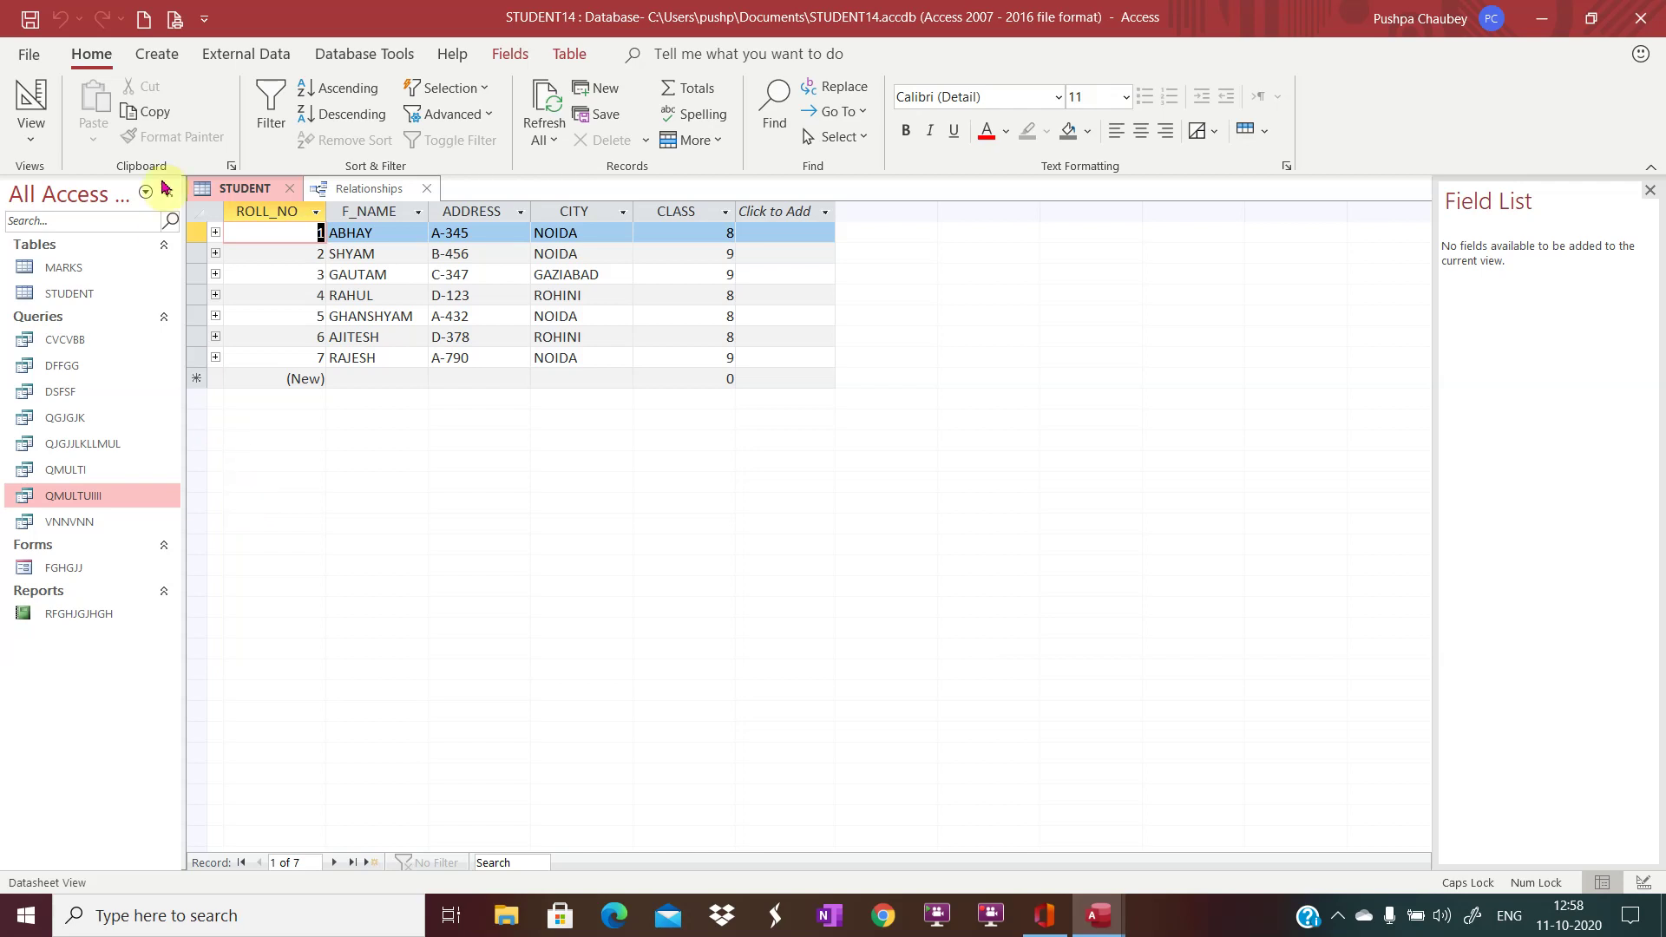
- Create another query in design view based on the STUDENT table
{"action": "left_click", "coordinate": [157, 55]}
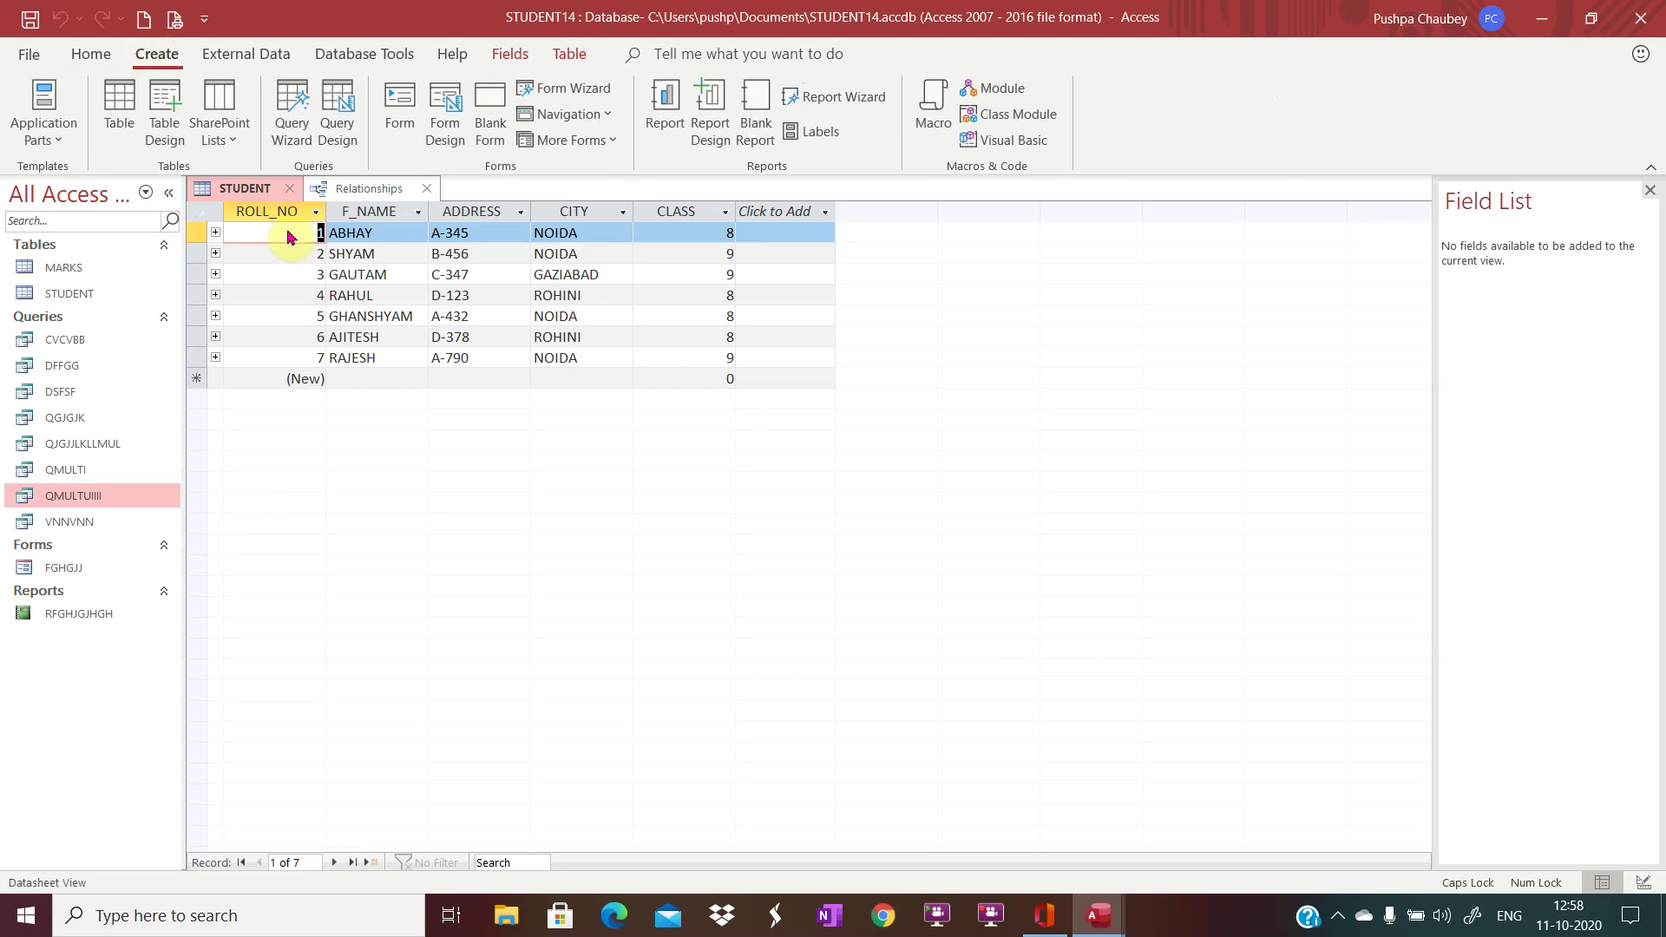
{"action": "left_click", "coordinate": [347, 116]}
{"action": "left_click", "coordinate": [1427, 242]}
{"action": "left_click", "coordinate": [1458, 339]}
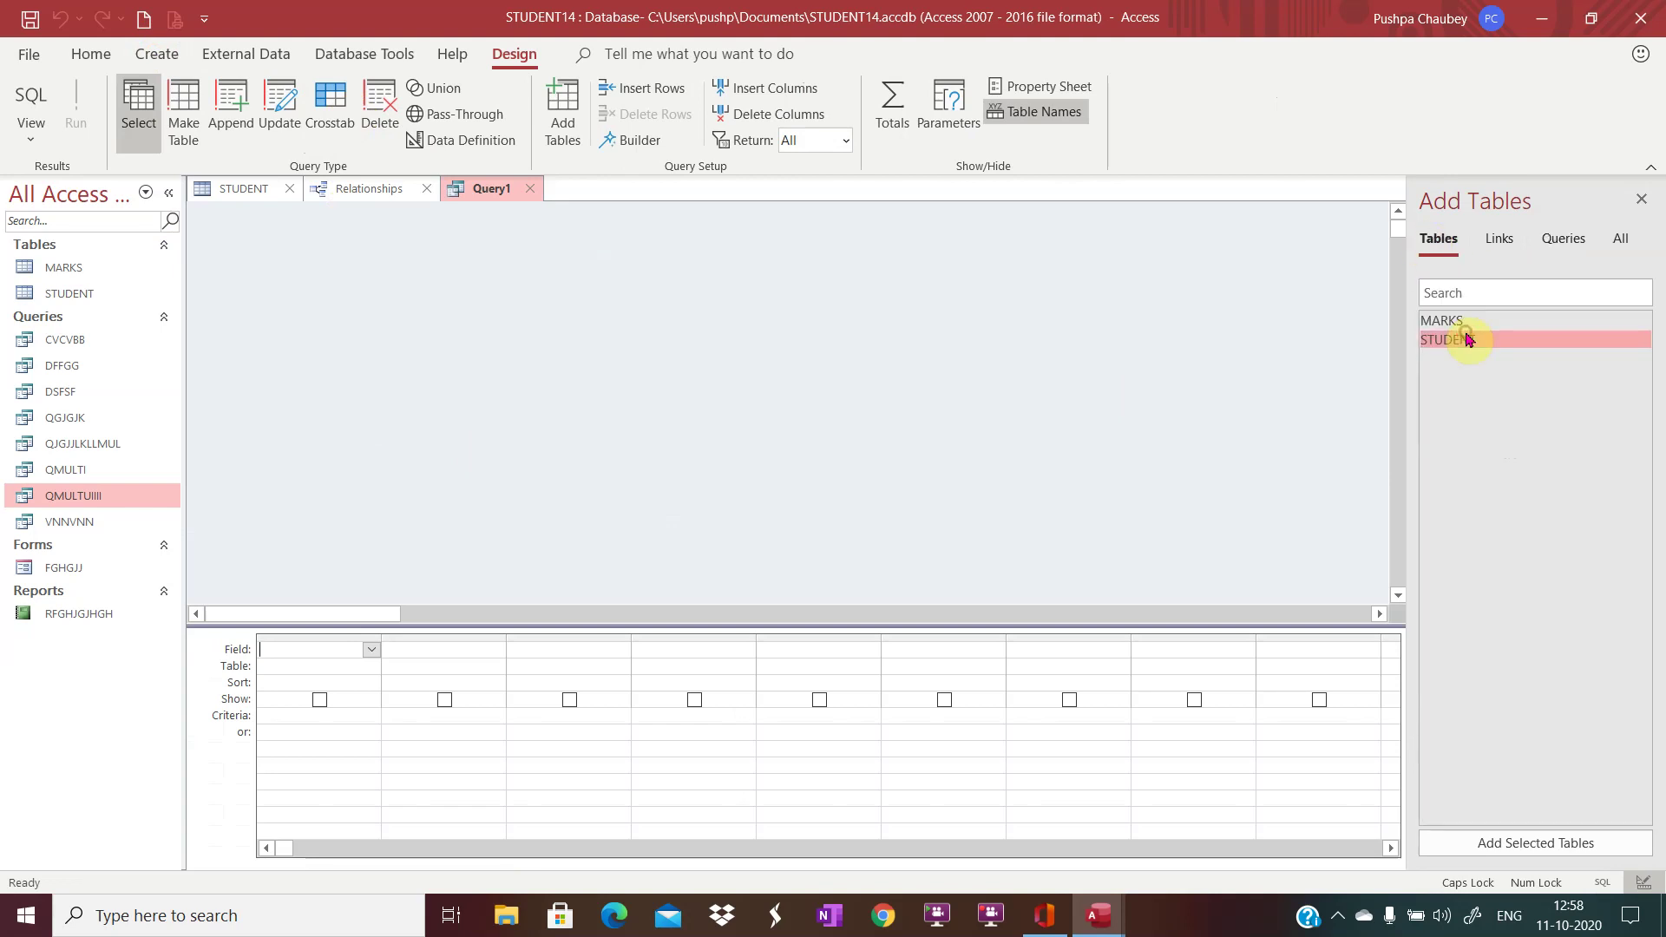
{"action": "left_click", "coordinate": [1507, 856]}
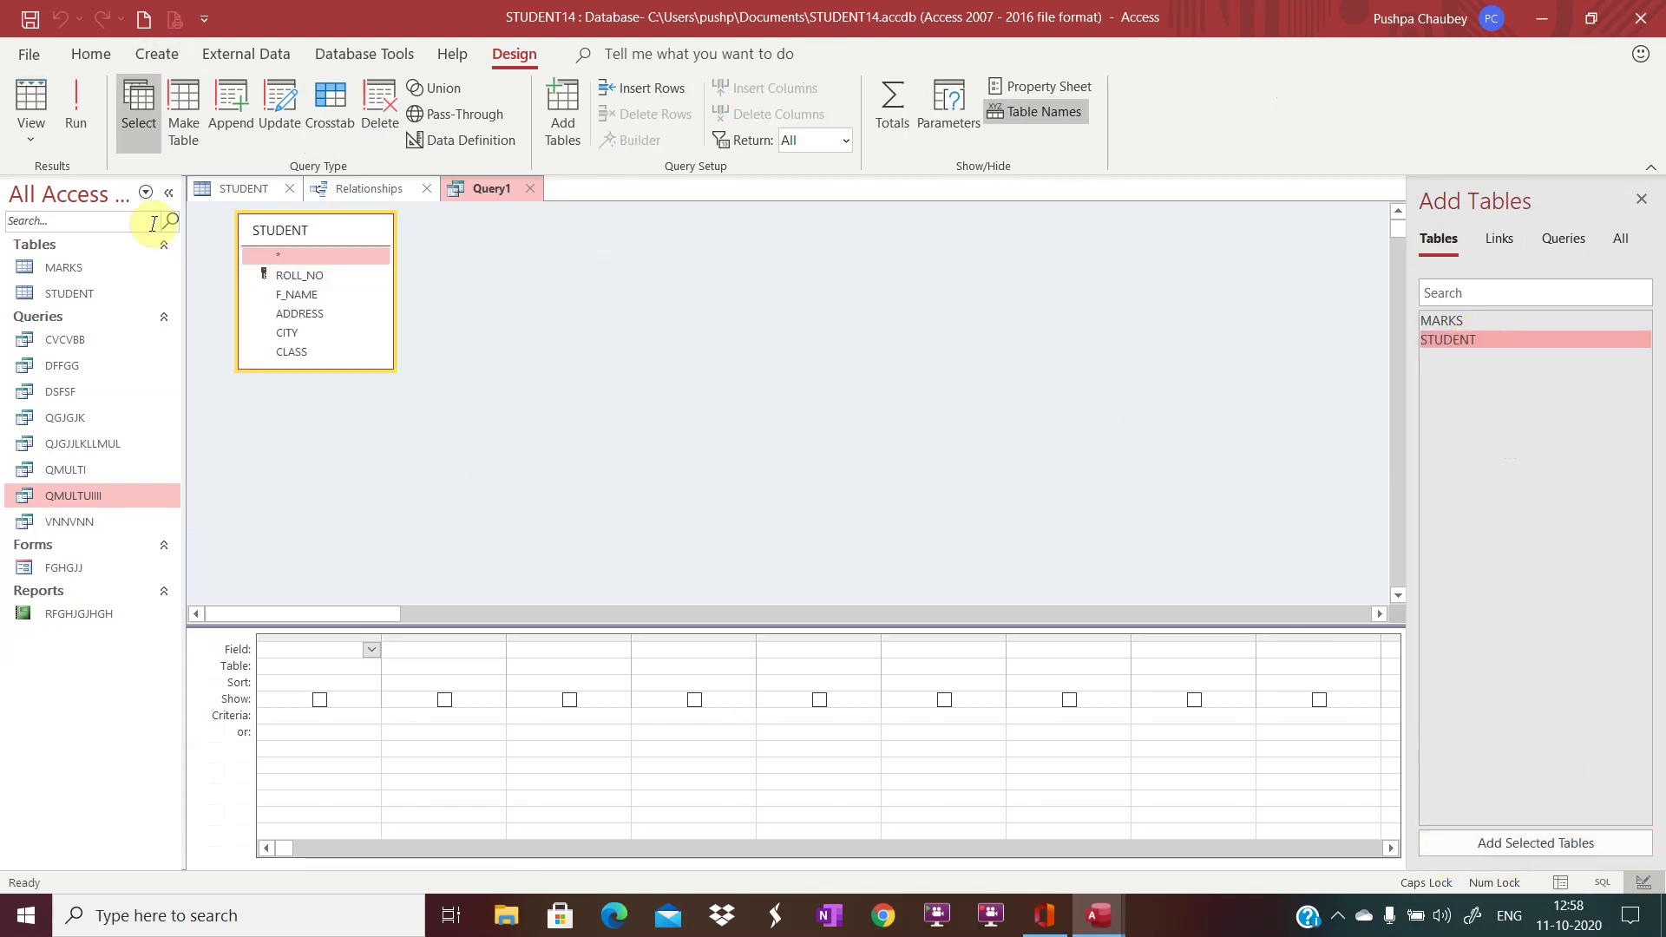
- Add the ROLL_NO, F_NAME, ADDRESS, CITY and CLASS fields of STUDENT to the query's design grid
{"action": "double_click", "coordinate": [317, 278]}
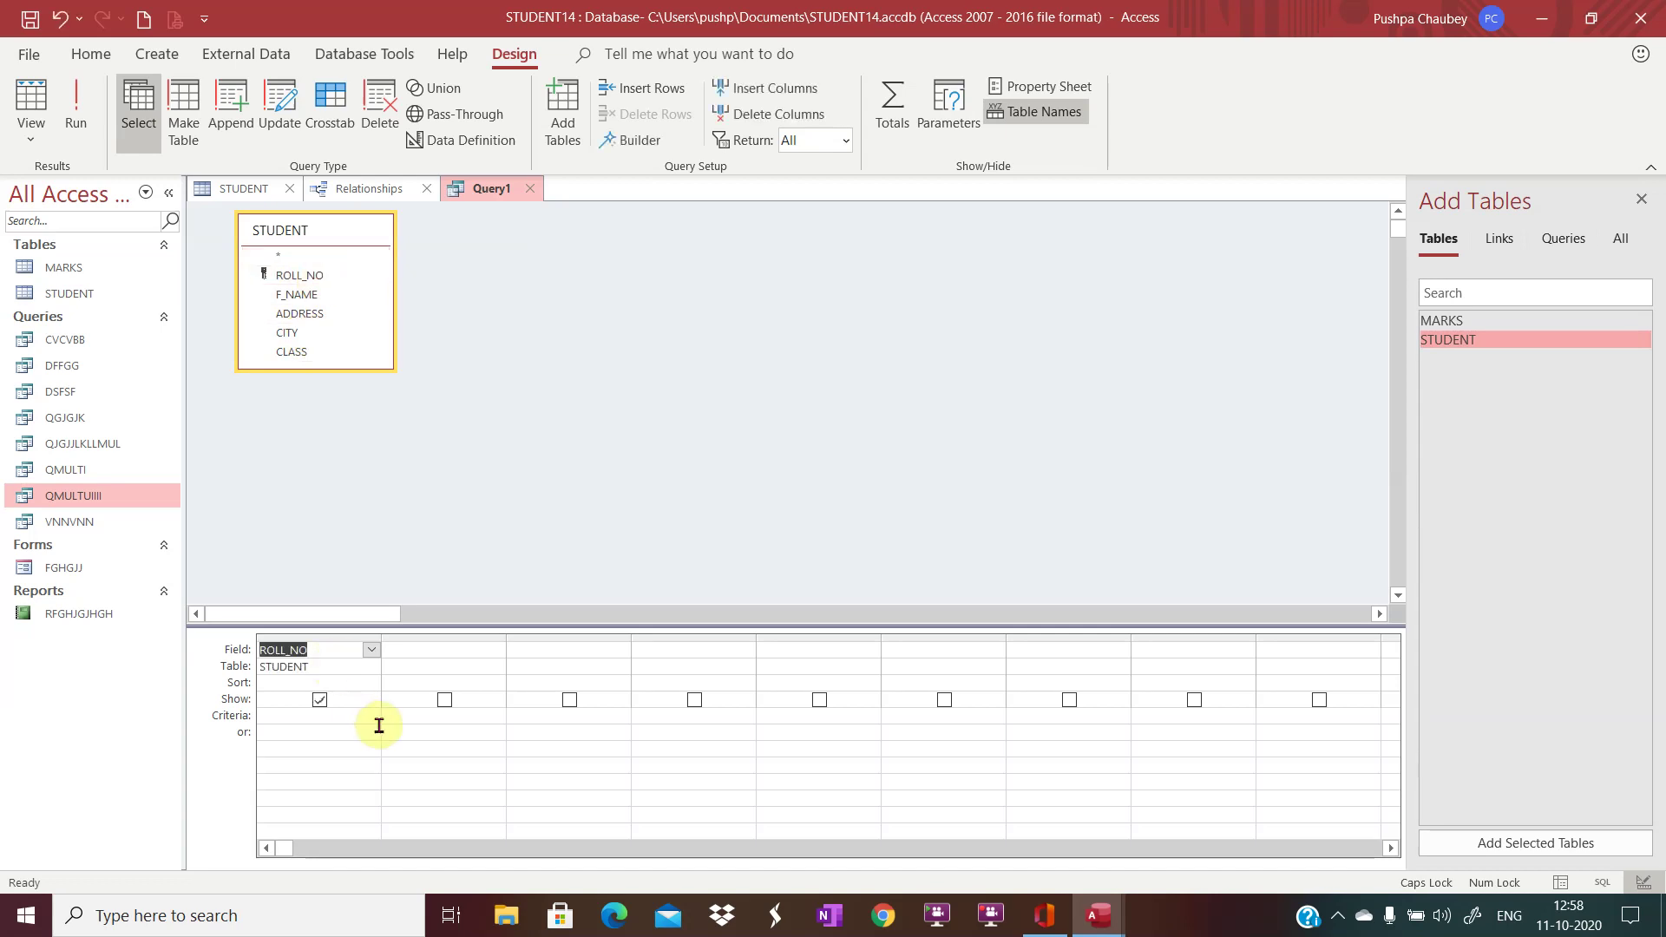
{"action": "double_click", "coordinate": [314, 295]}
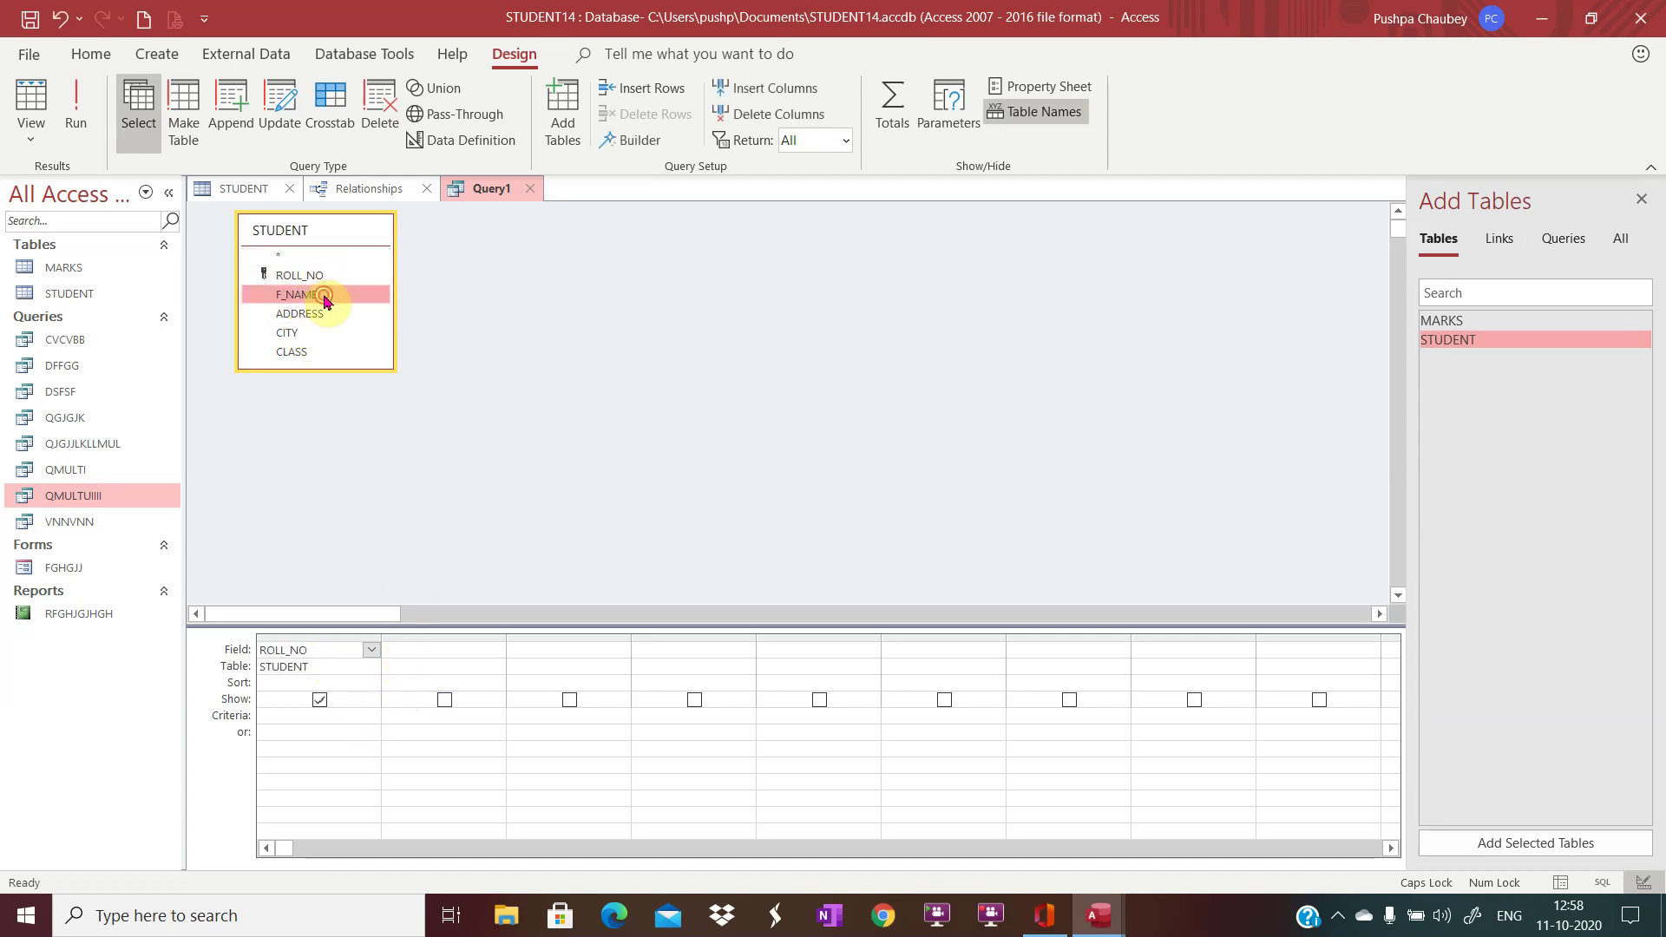
{"action": "double_click", "coordinate": [317, 314]}
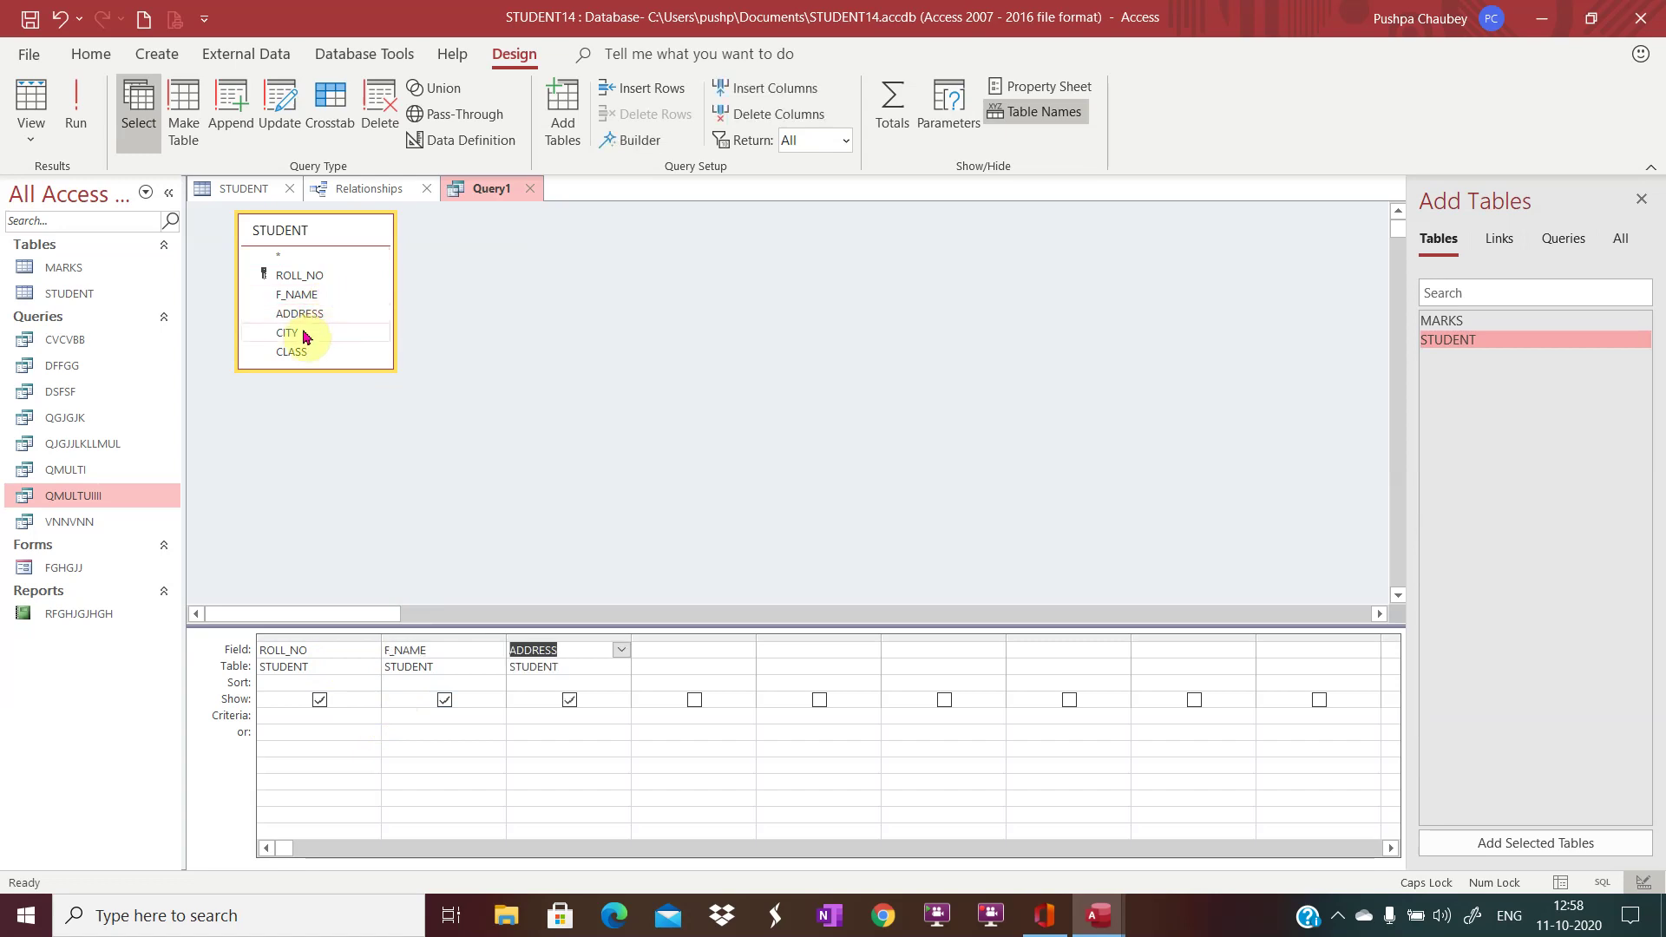
{"action": "double_click", "coordinate": [298, 334]}
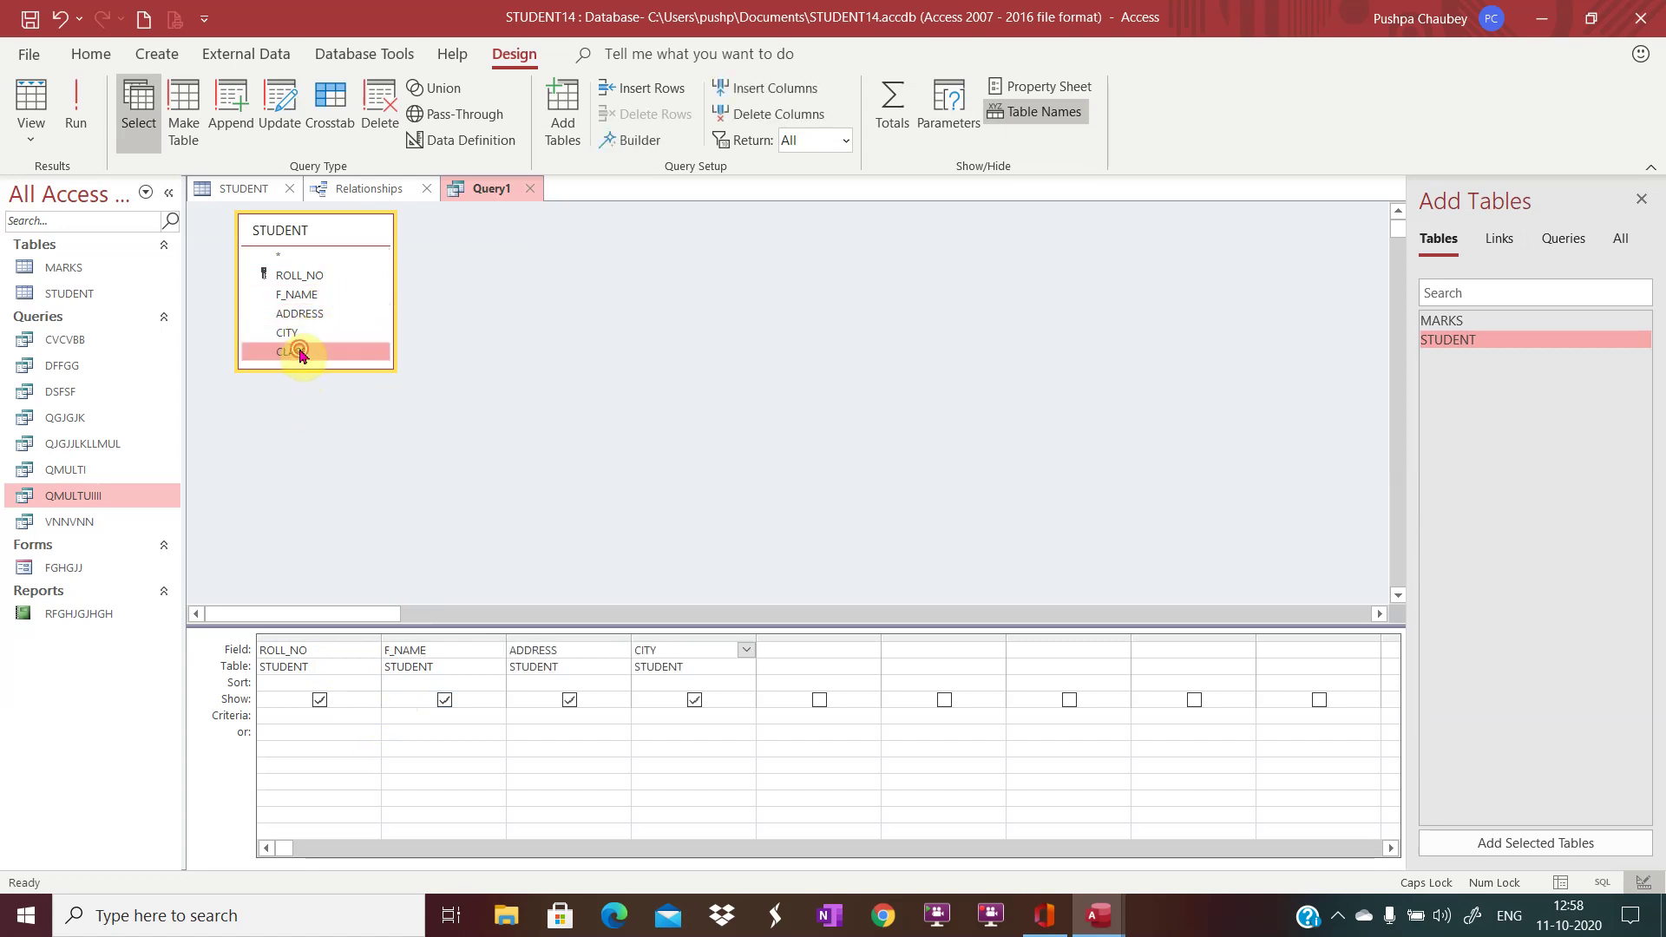
{"action": "double_click", "coordinate": [299, 352]}
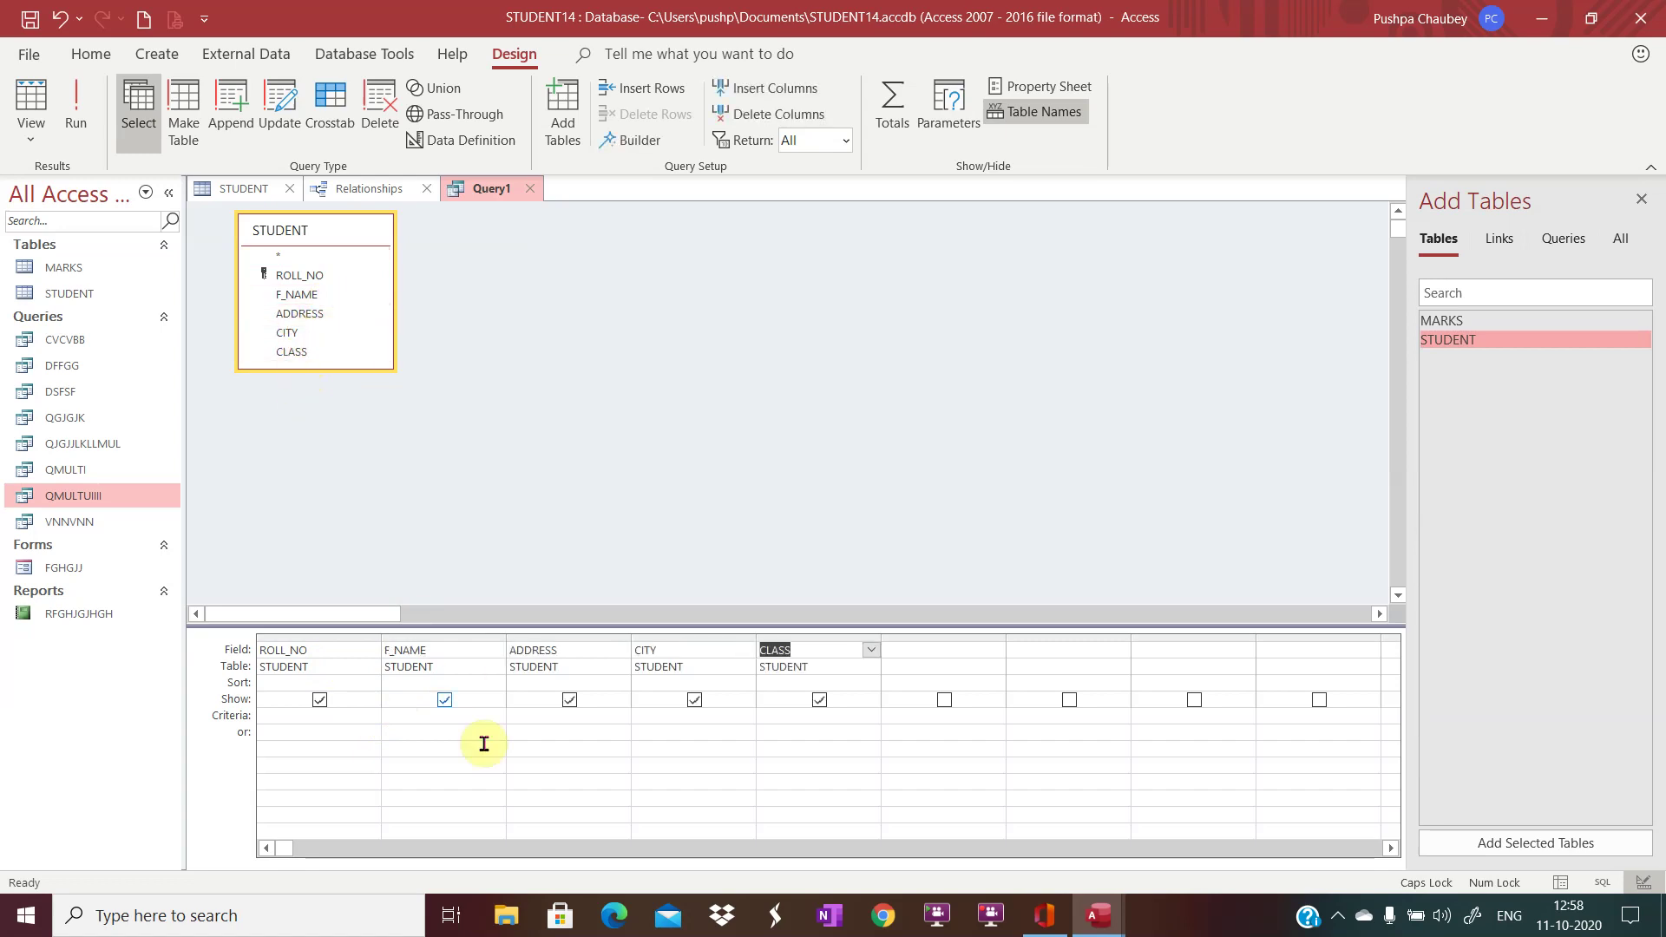
- Set the CITY criteria to ="NOIDA" or ="GAZIABAD" on two separate criteria rows
{"action": "left_click", "coordinate": [642, 715]}
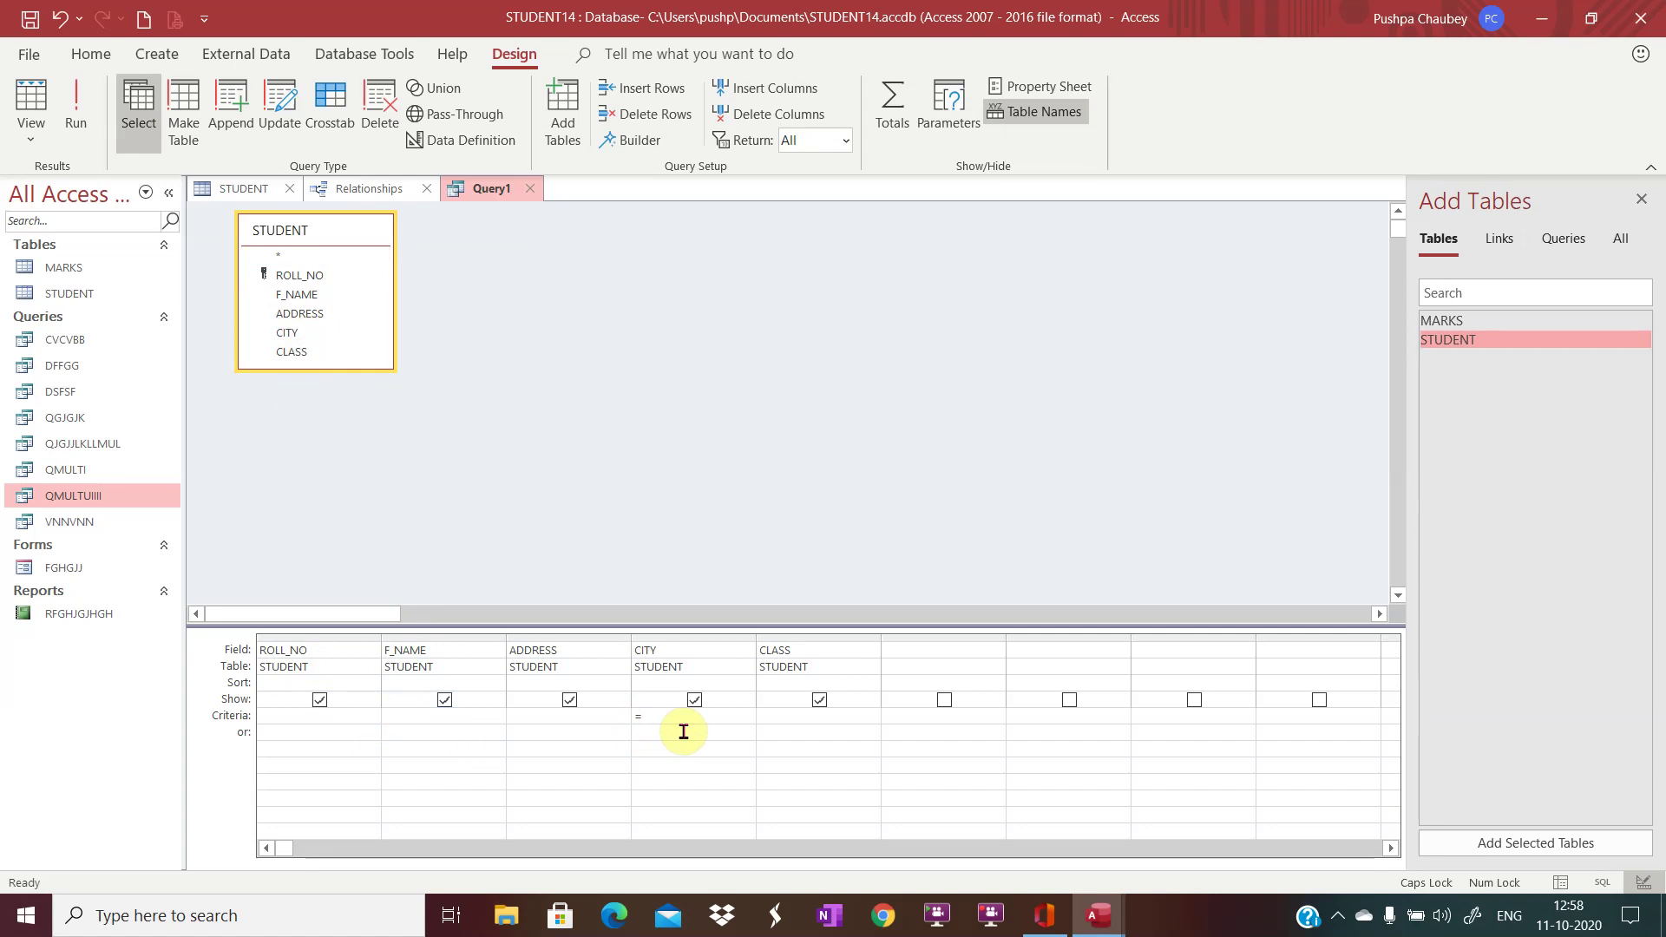
{"action": "type", "text": "=\"NOIDA\""}
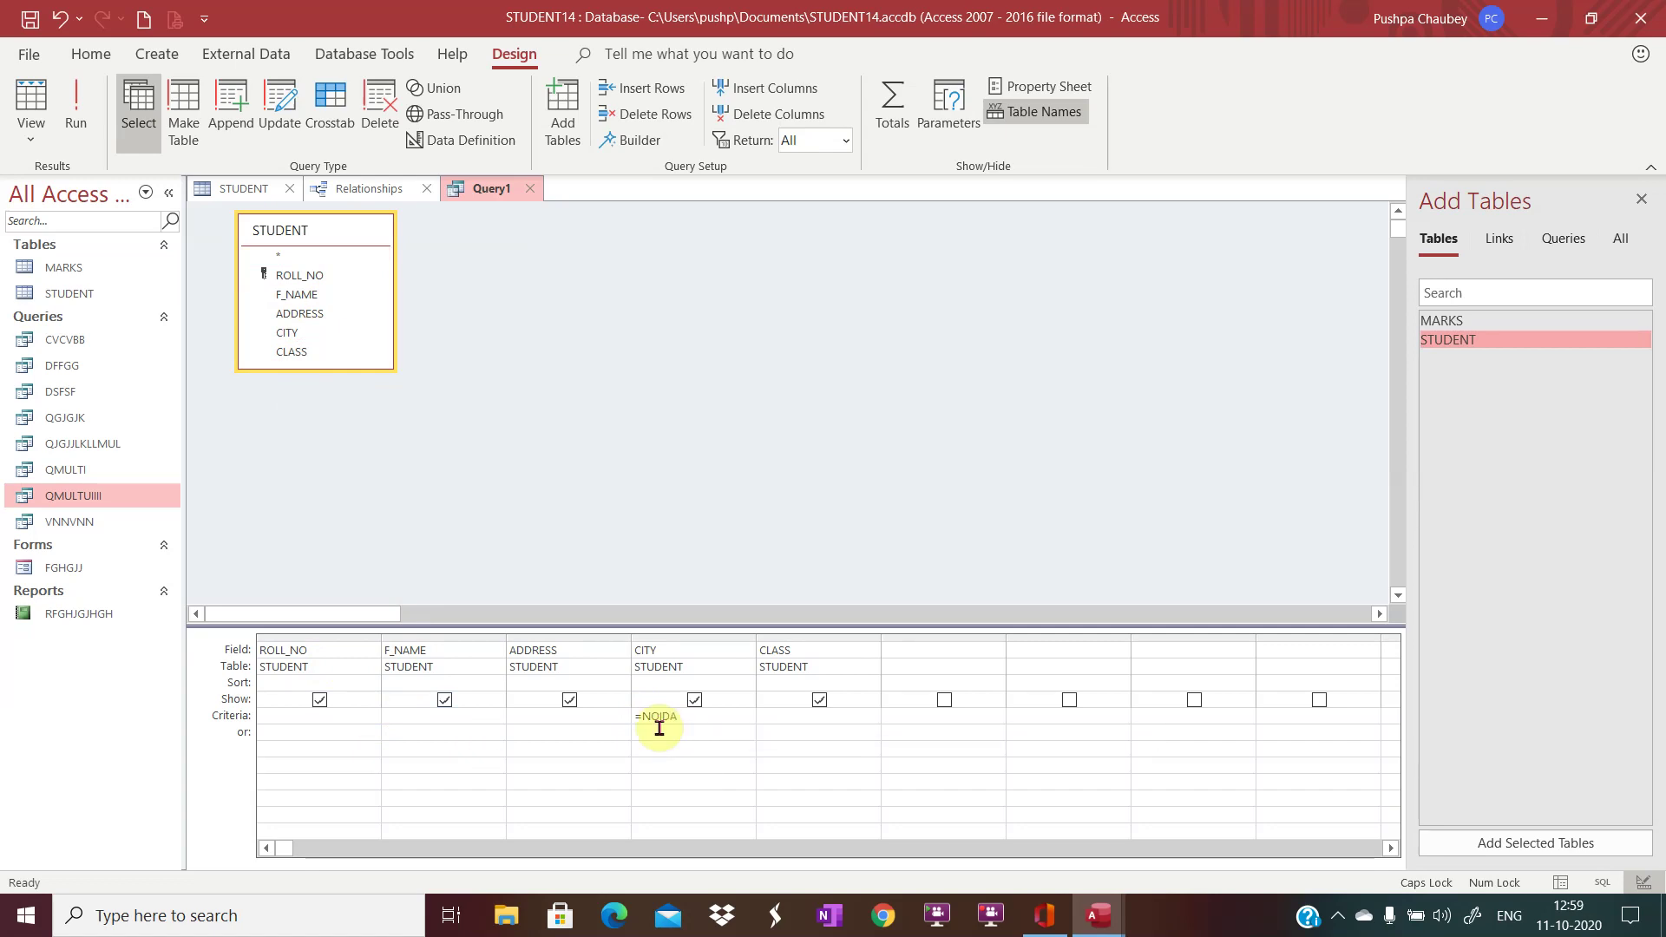
{"action": "left_click", "coordinate": [674, 740]}
{"action": "type", "text": "=GAZIABAD"}
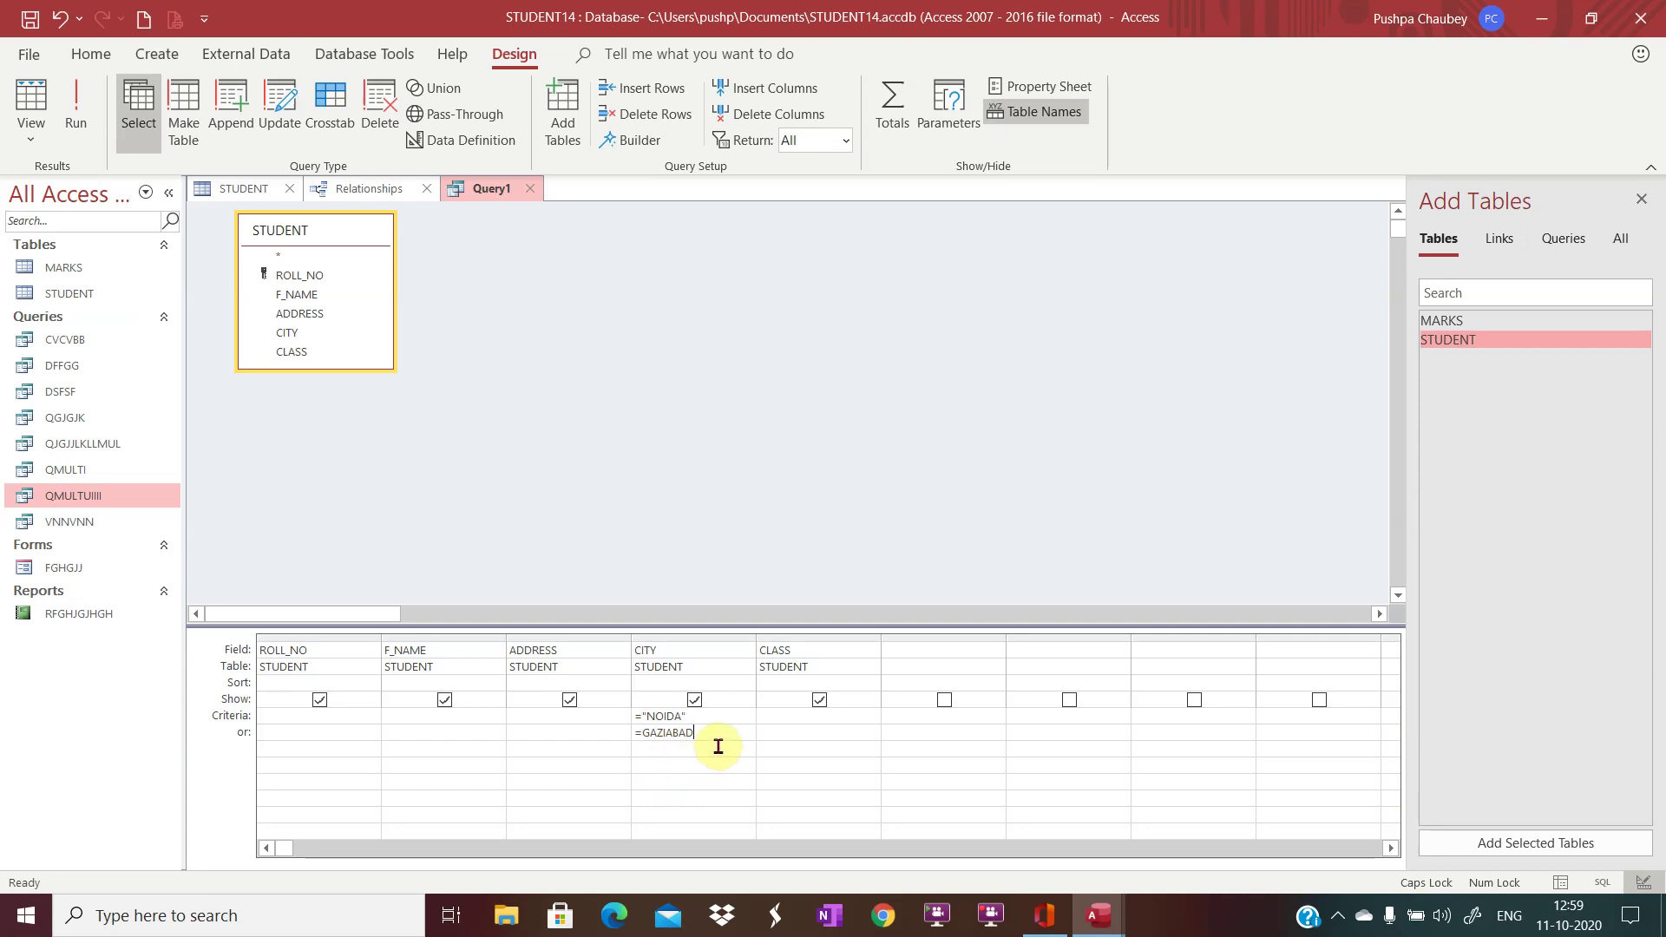
{"action": "left_click", "coordinate": [686, 764]}
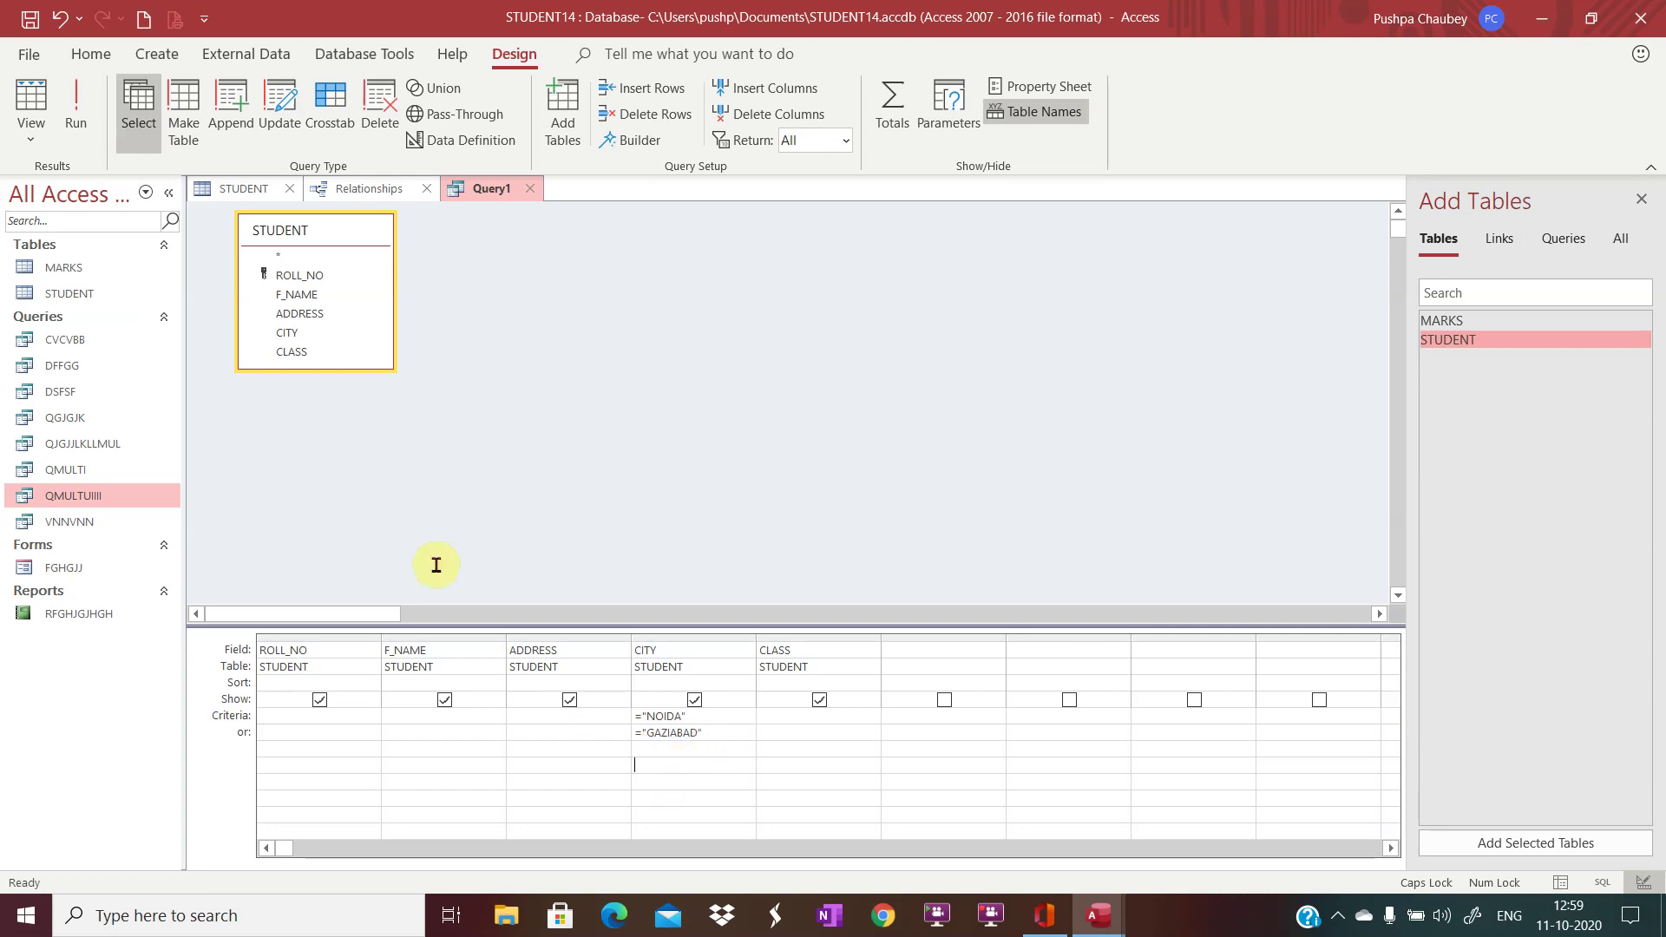
- Save the query under the name Query1 and run it to view its records
{"action": "left_click", "coordinate": [32, 22]}
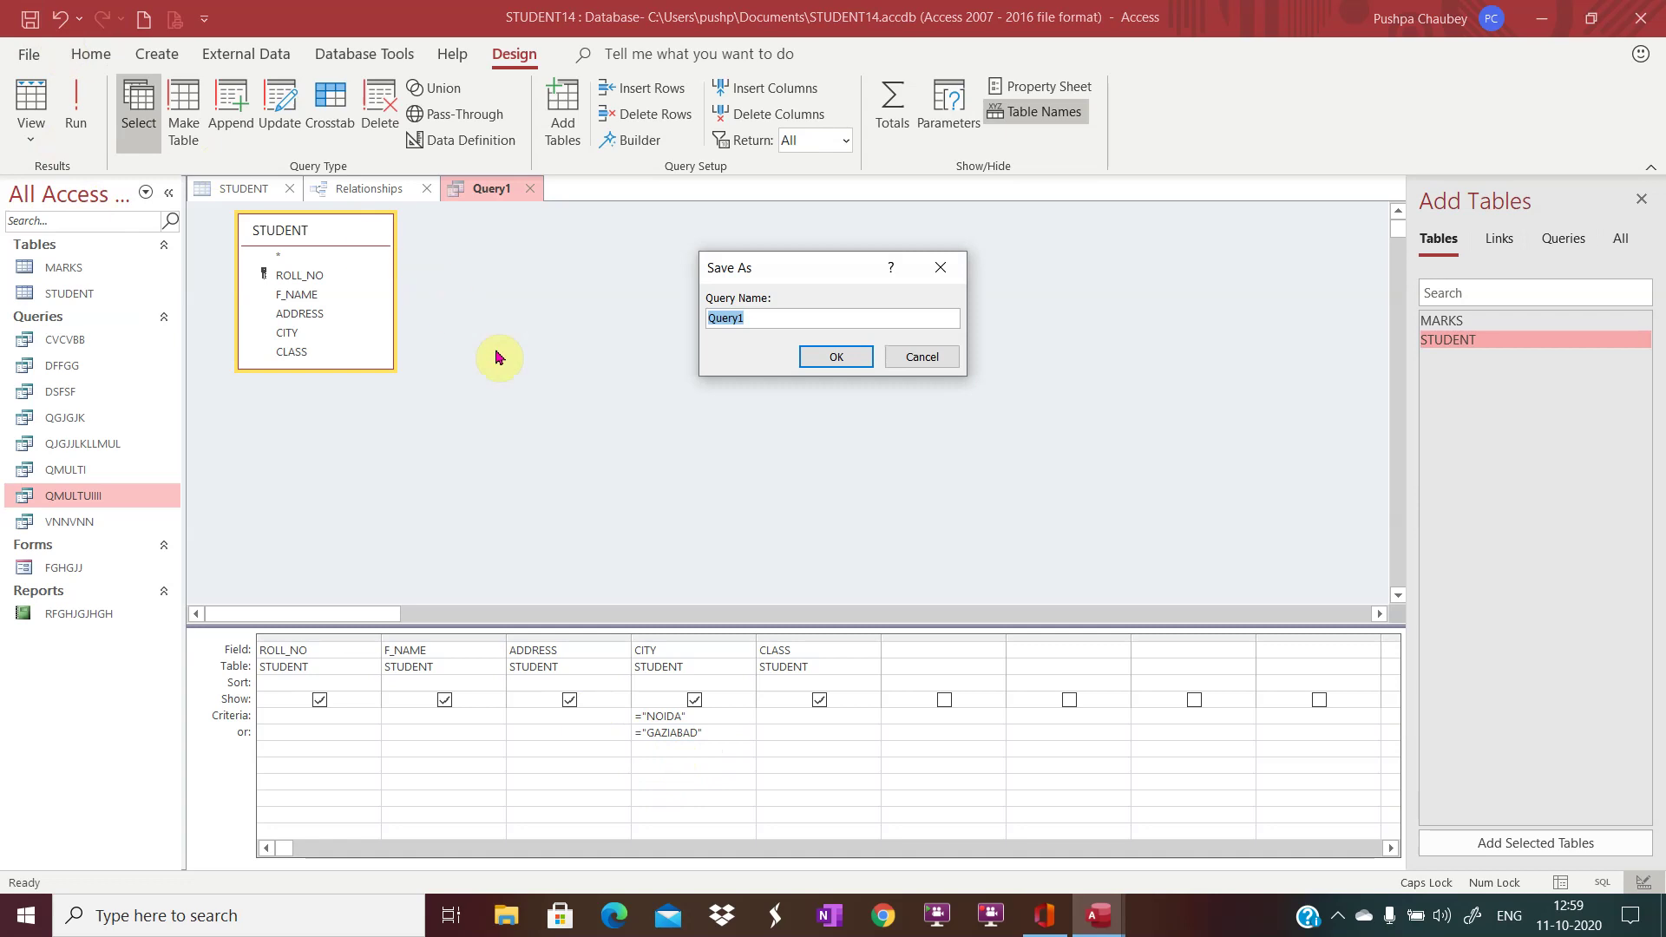
{"action": "left_click", "coordinate": [836, 359]}
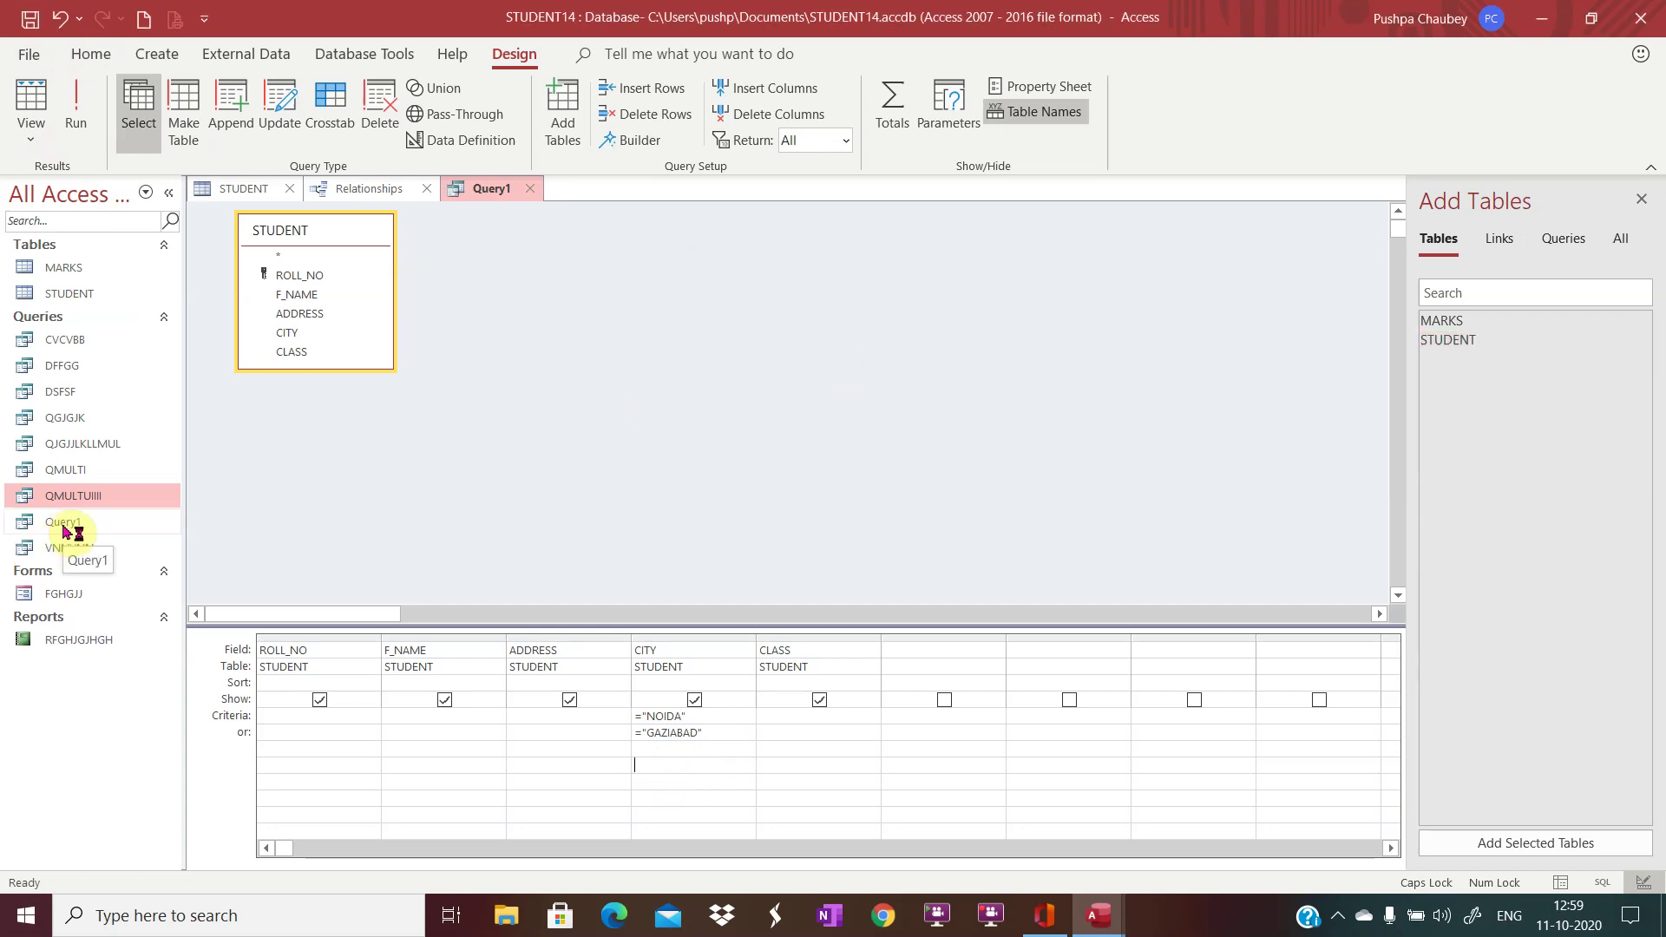
{"action": "double_click", "coordinate": [62, 524]}
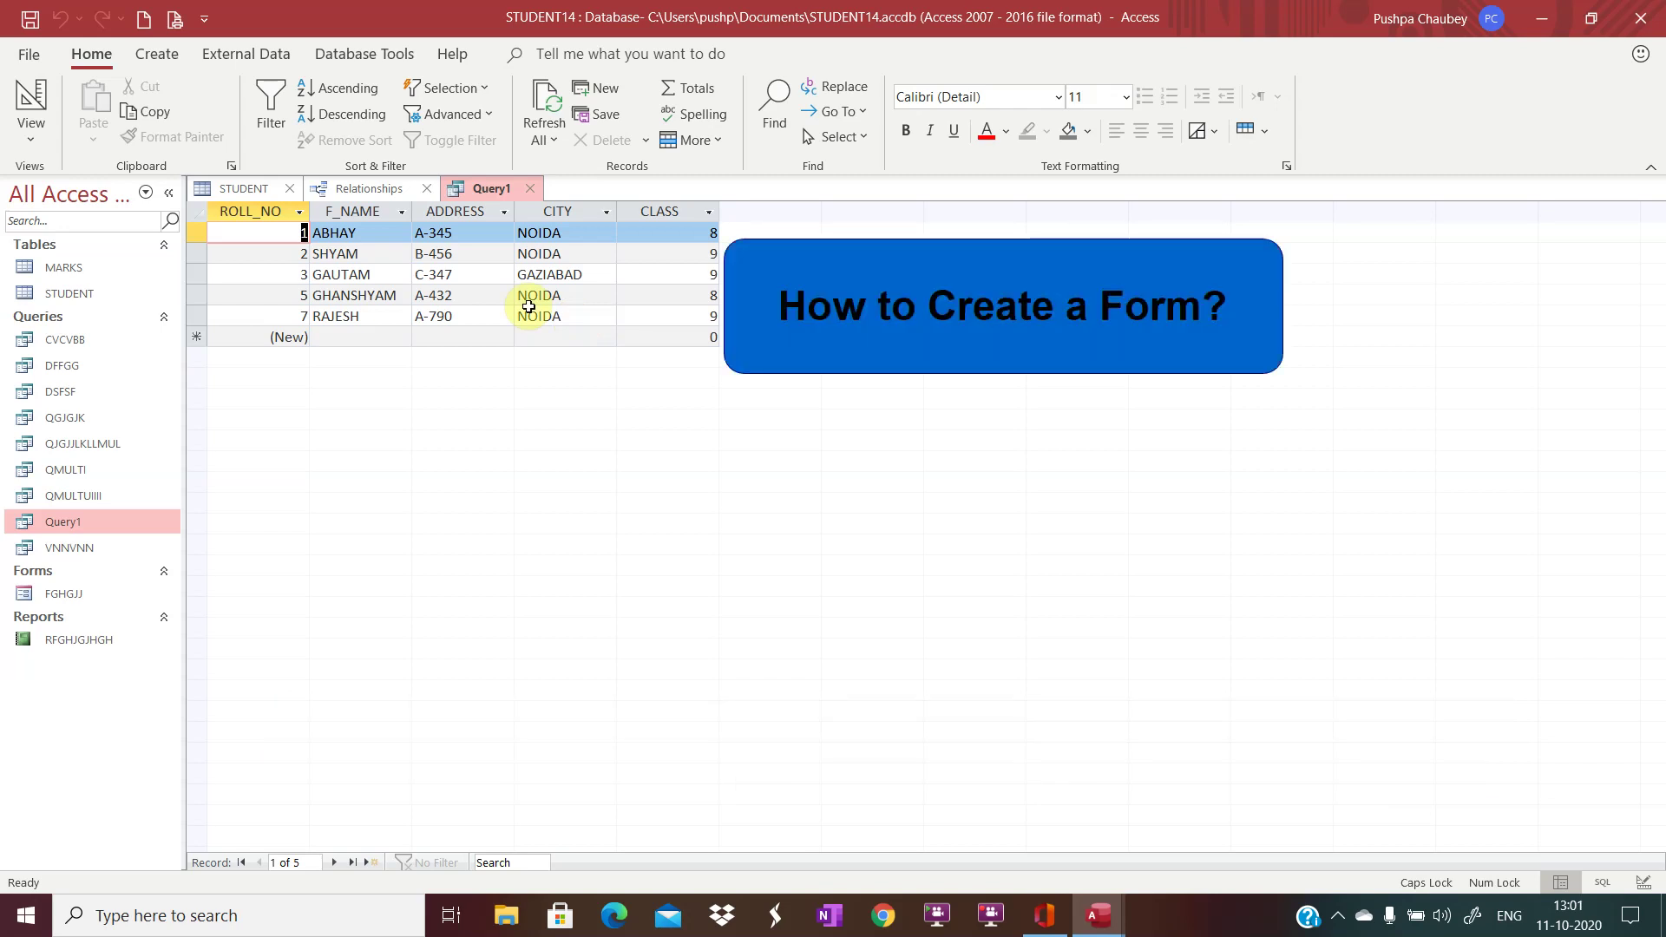
- Create a form from the Query1 query and switch it to Form View
{"action": "left_click", "coordinate": [170, 61]}
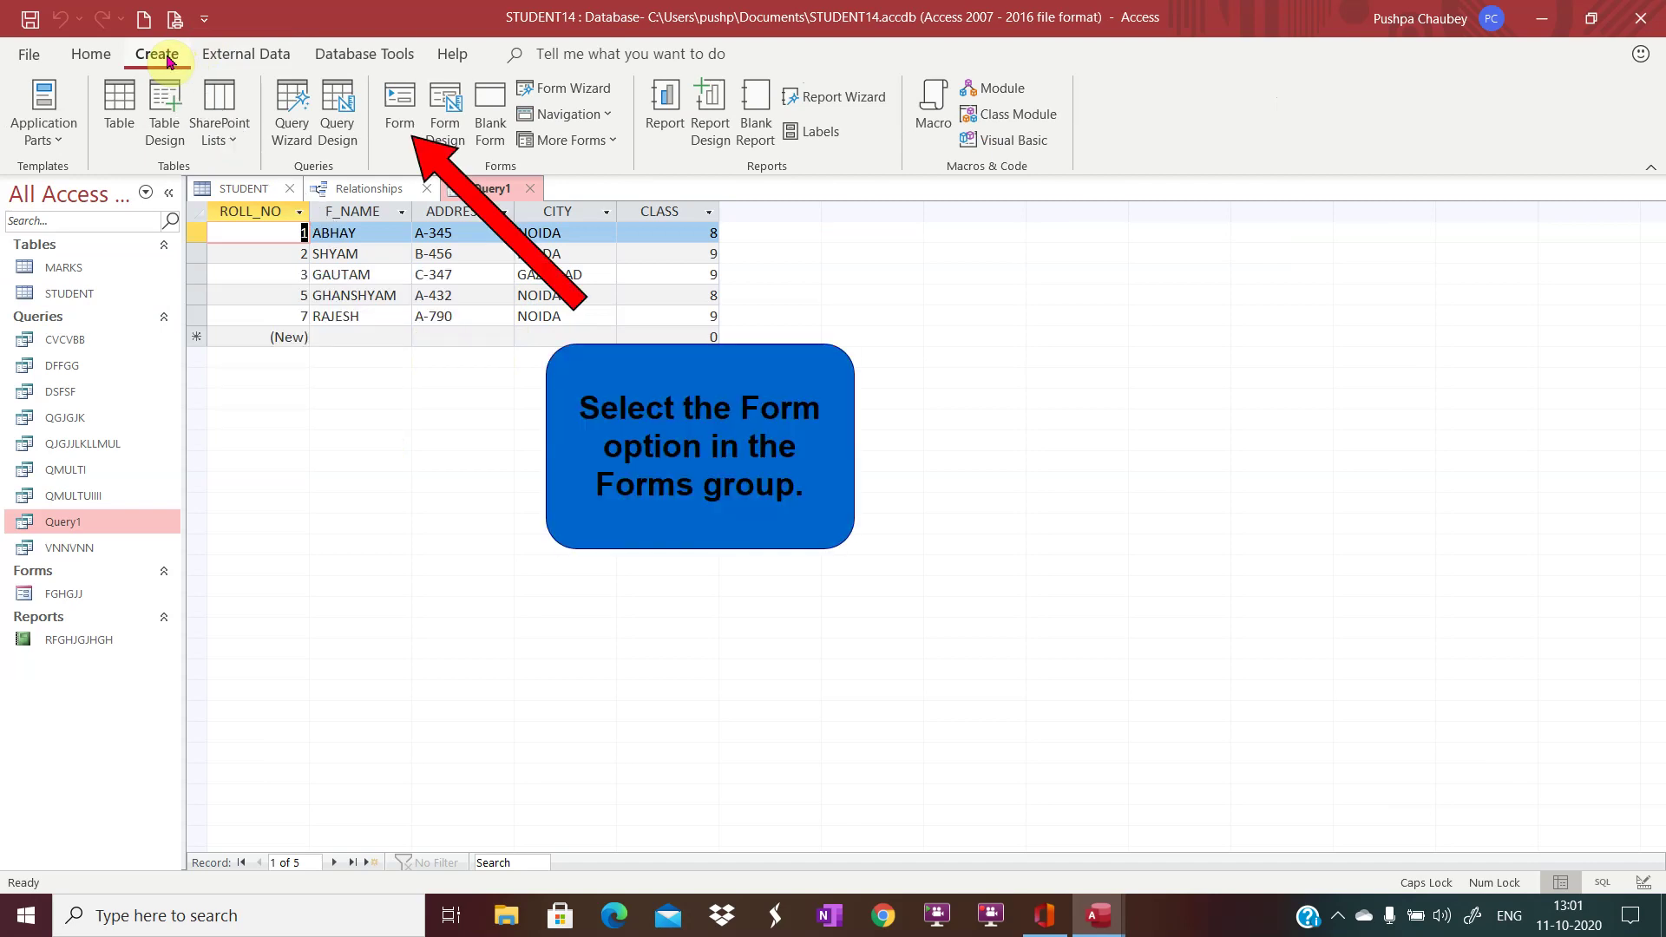
{"action": "left_click", "coordinate": [400, 108]}
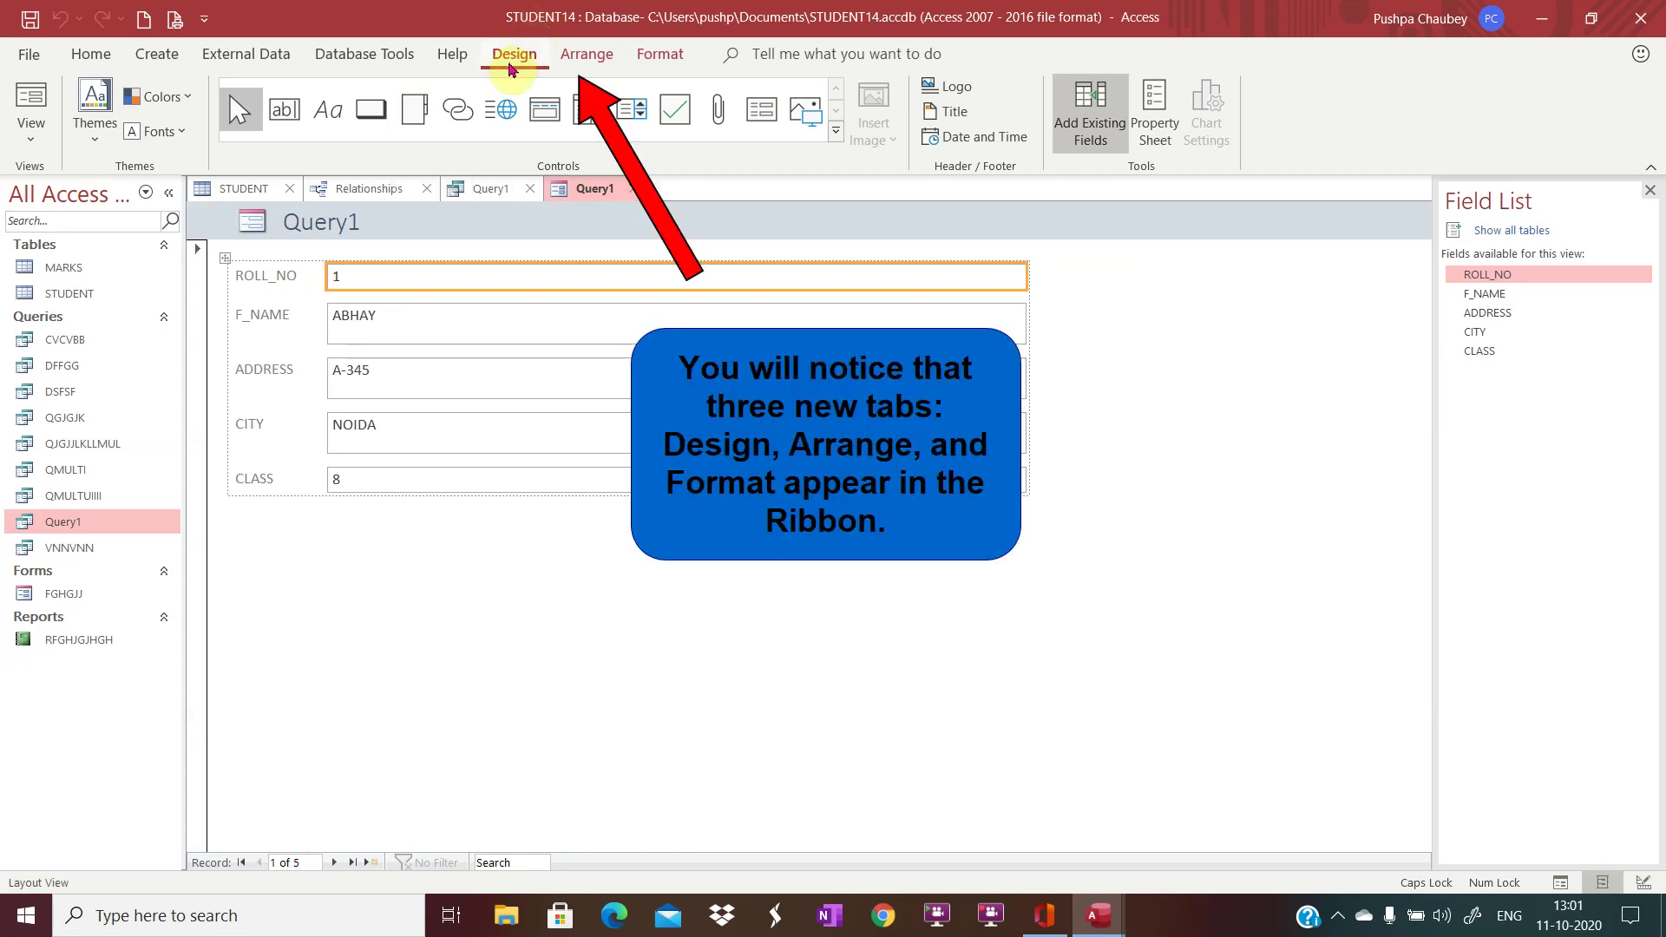
{"action": "left_click", "coordinate": [29, 142]}
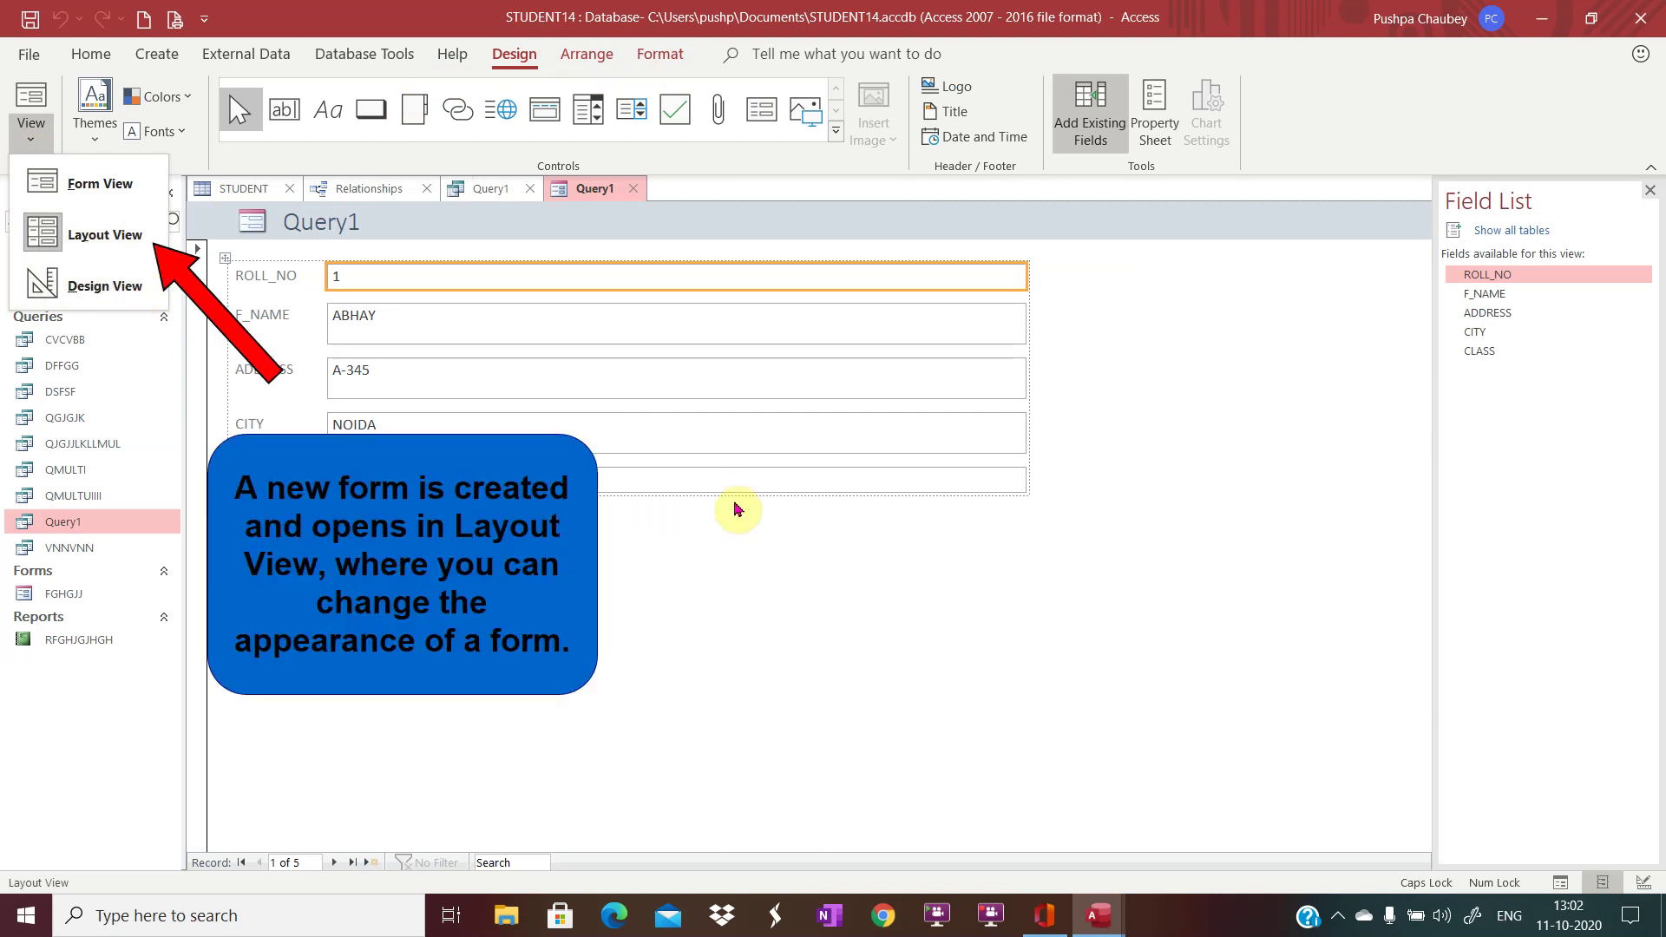
{"action": "left_click", "coordinate": [101, 183]}
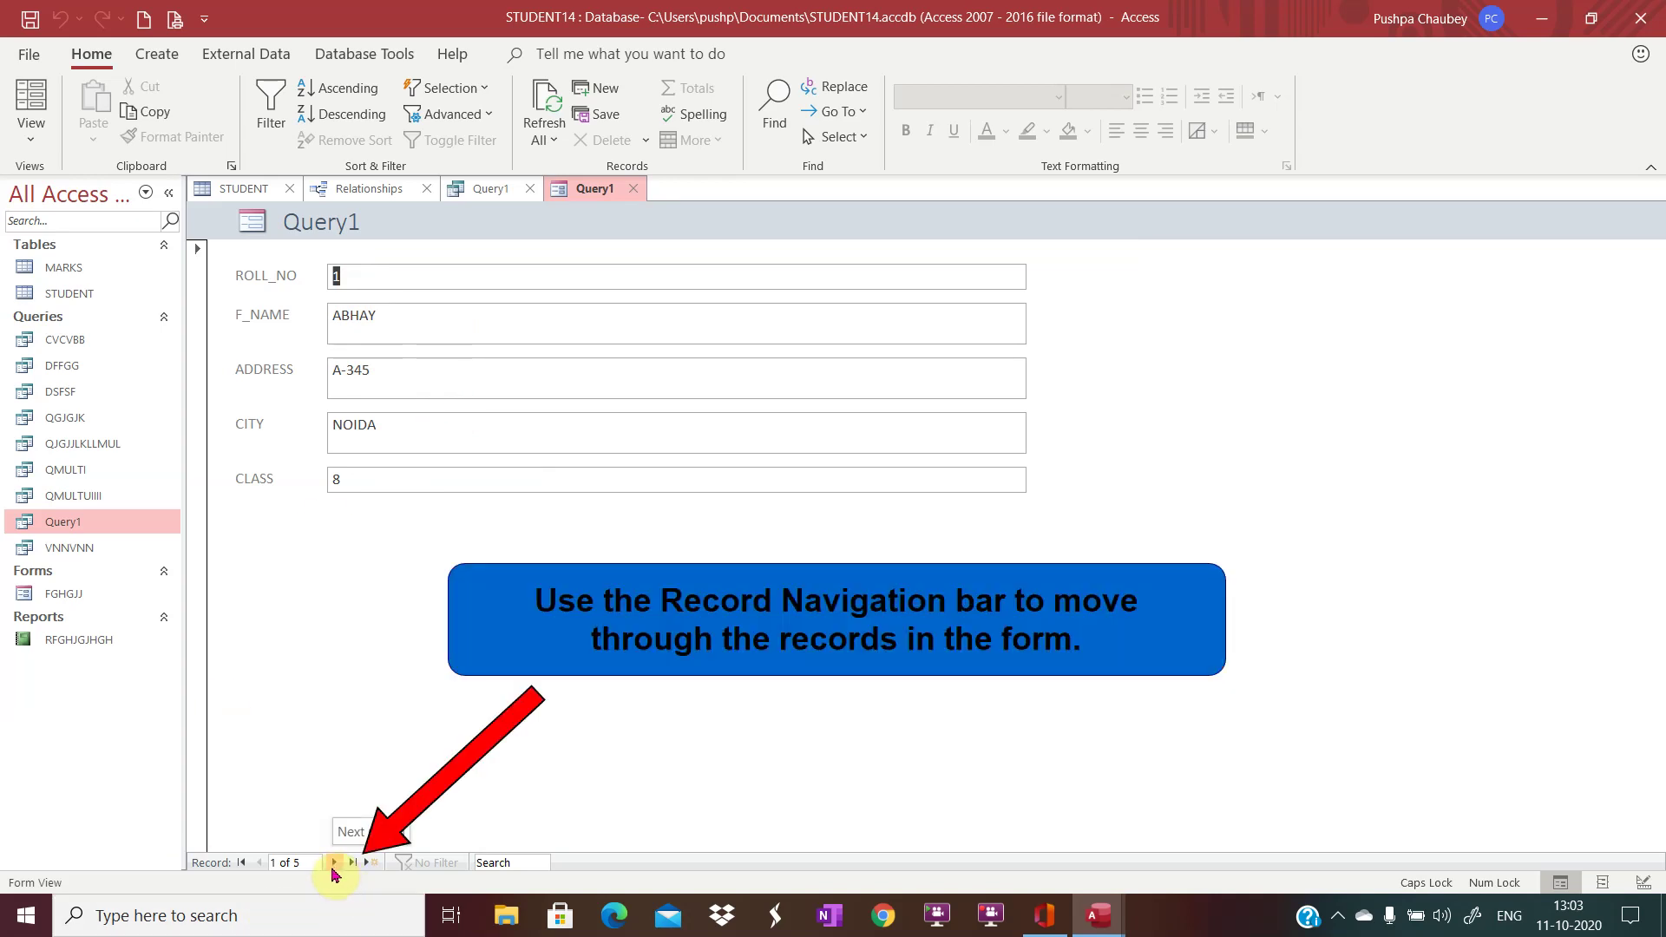
- Step through the form's fields from the first record into the second record
{"action": "key", "text": "Tab"}
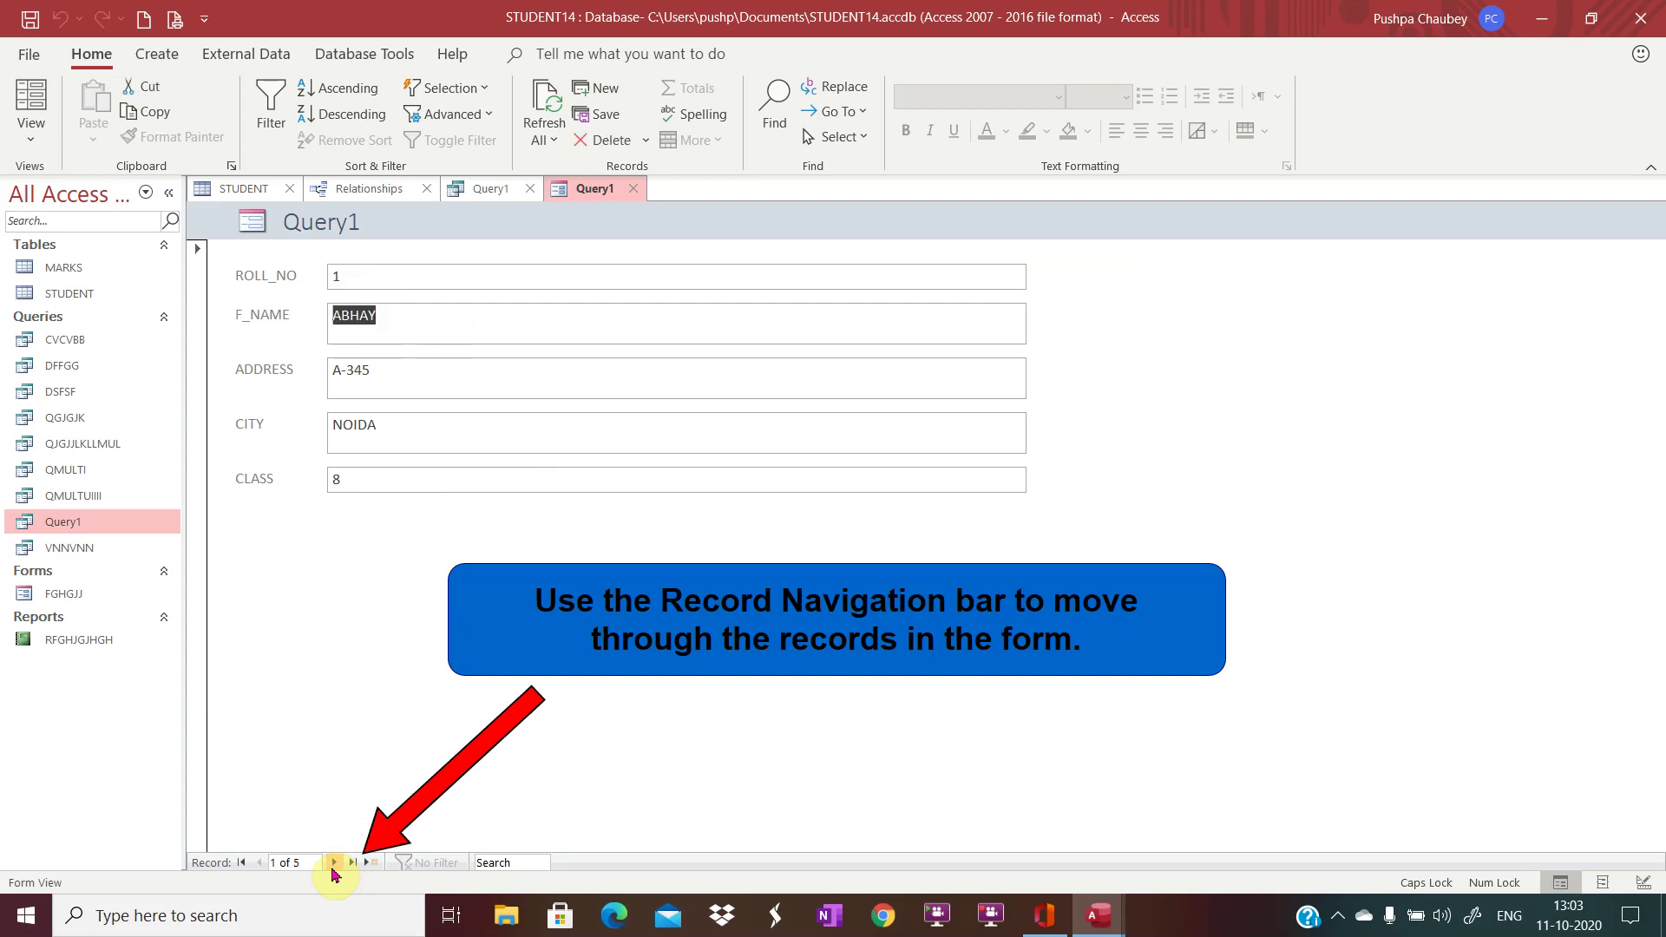
{"action": "key", "text": "shift+Tab"}
{"action": "key", "text": "Tab"}
{"action": "key", "text": "Tab"}
{"action": "key", "text": "Tab"}
{"action": "key", "text": "Tab"}
{"action": "key", "text": "Tab"}
{"action": "key", "text": "Tab"}
{"action": "key", "text": "Tab"}
{"action": "key", "text": "Tab"}
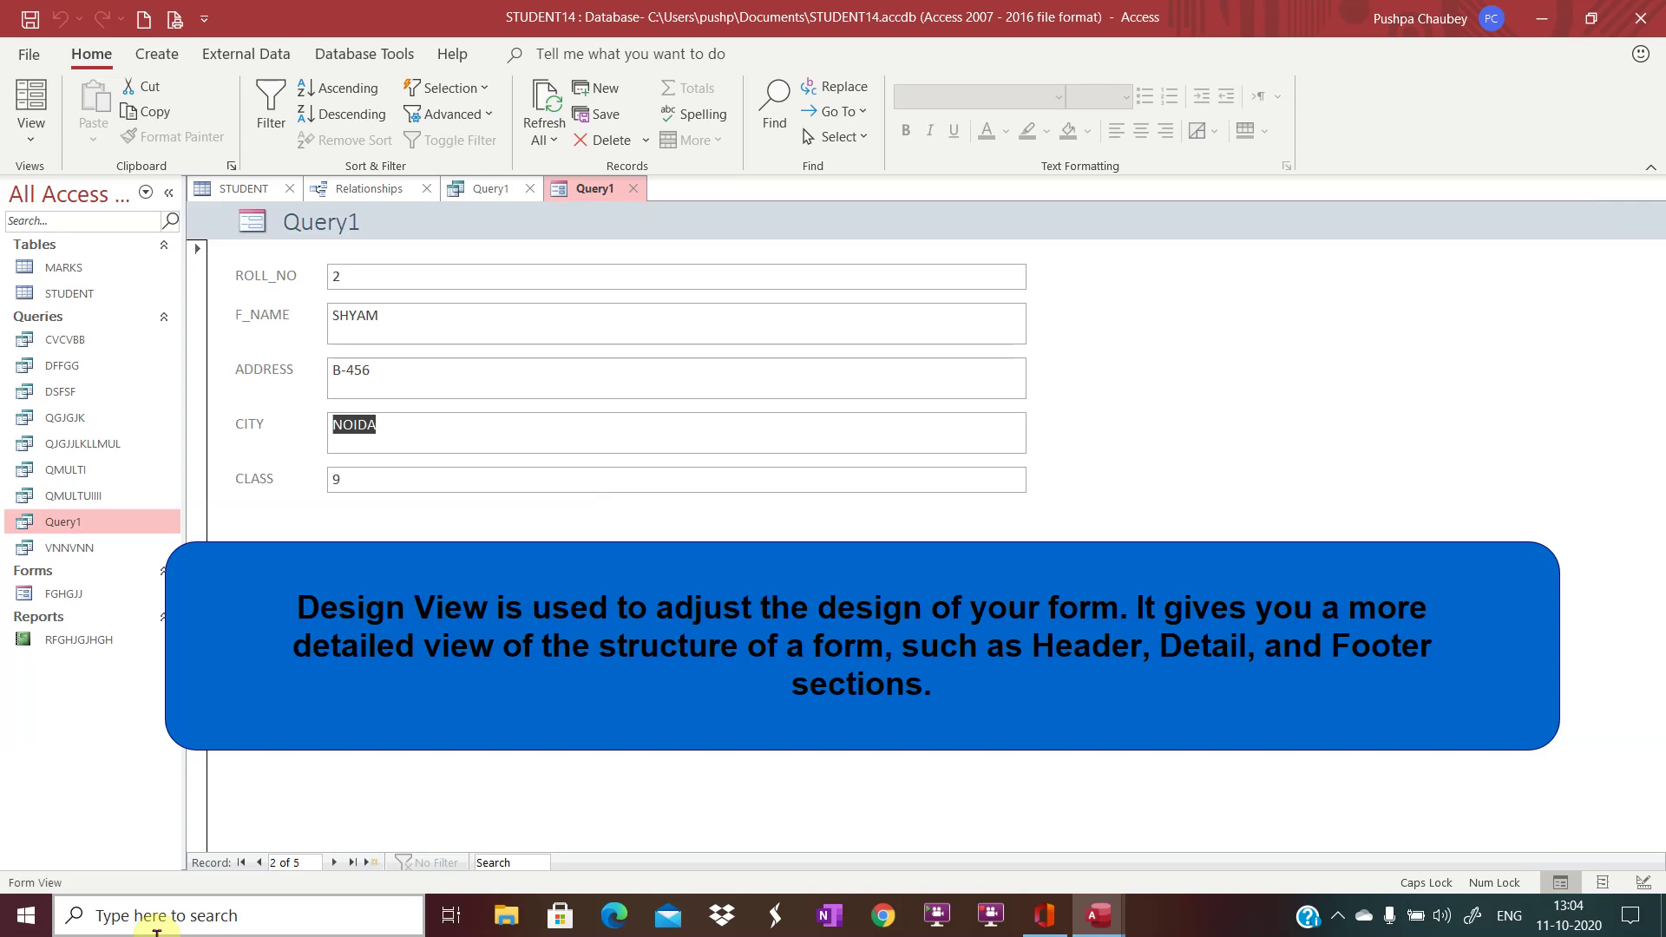
- Fill a new form record with F_NAME GHFHF, ADDRESS GJHJH, CITY GJJKJK and CLASS 6
{"action": "left_click", "coordinate": [32, 140]}
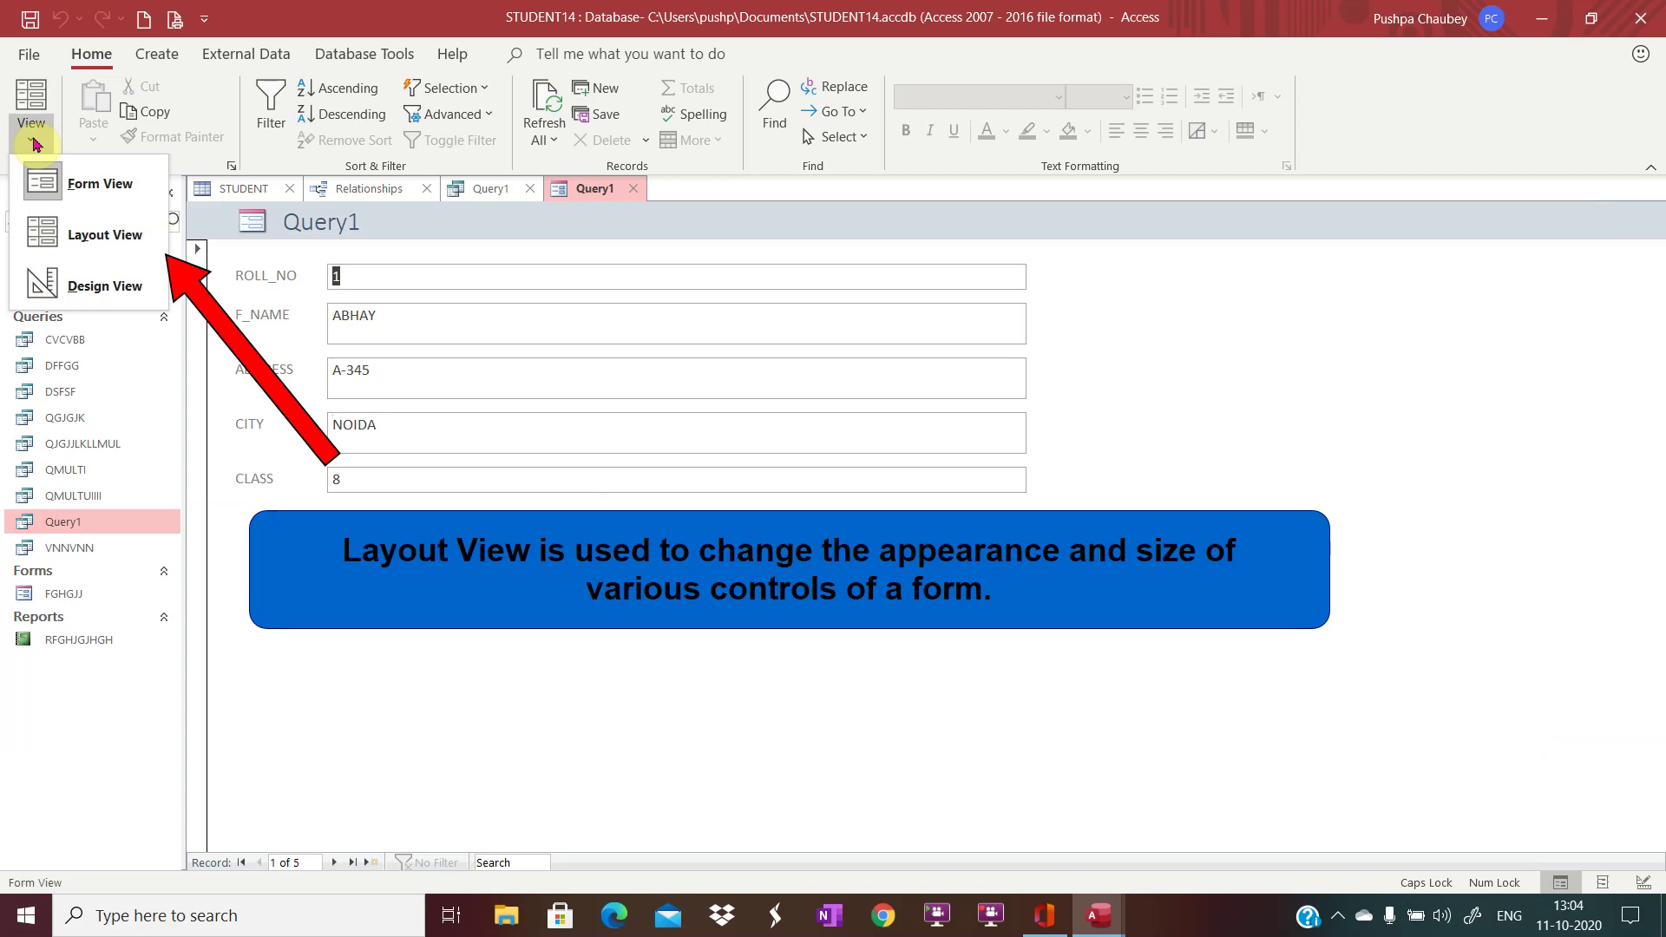
{"action": "left_click", "coordinate": [368, 312]}
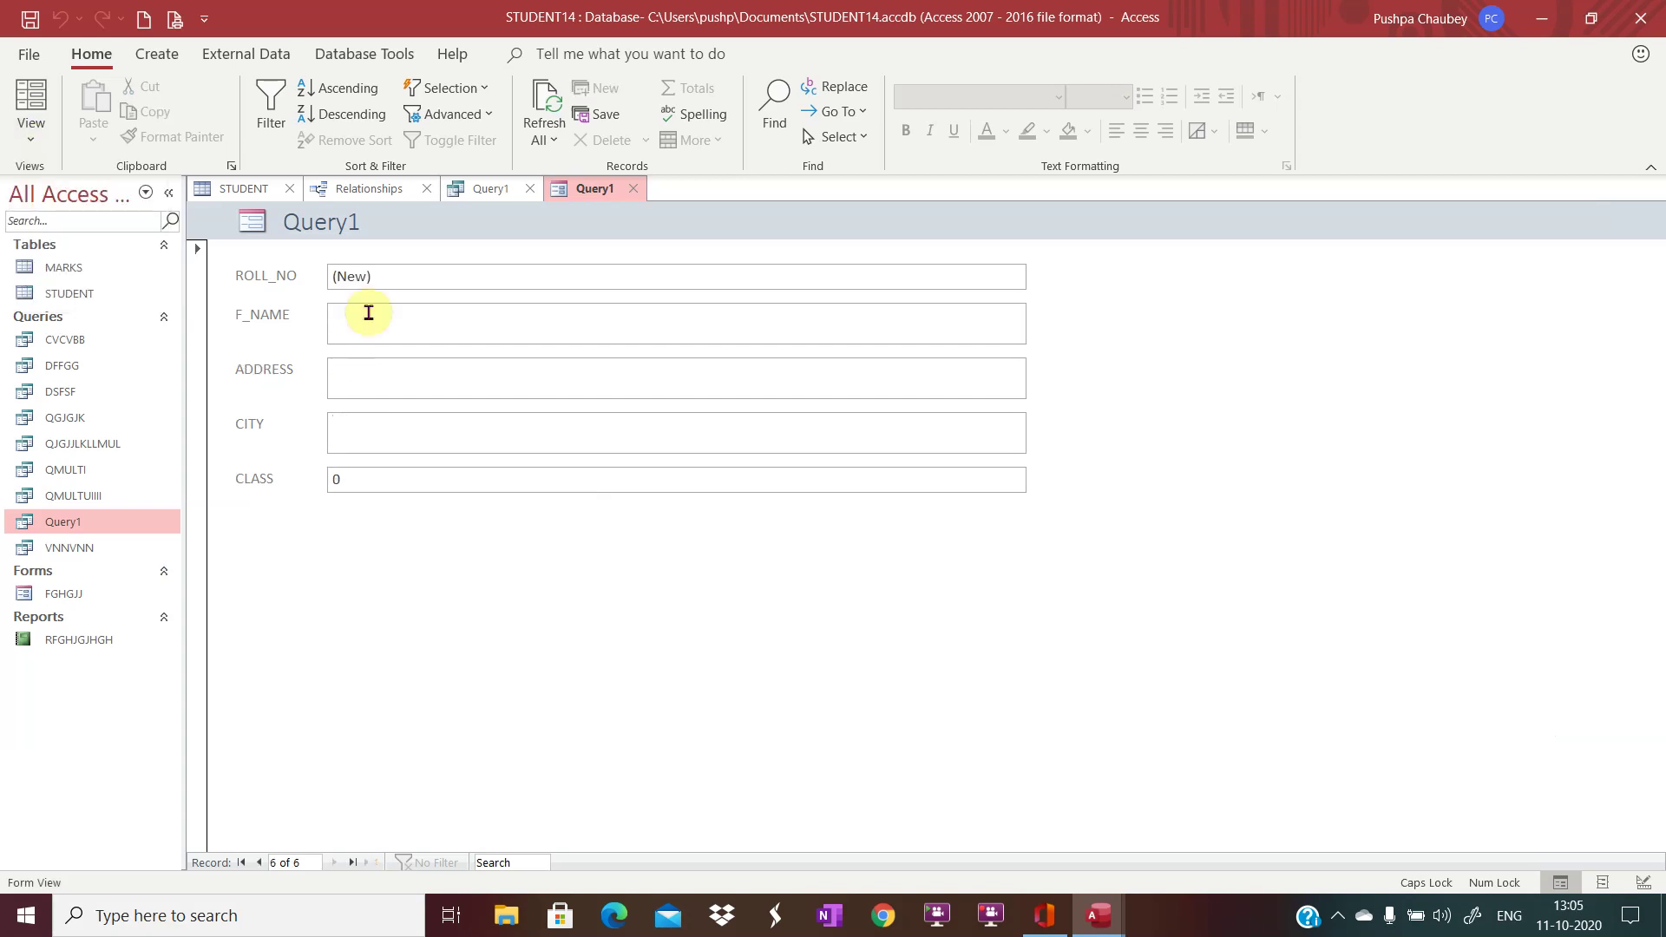
{"action": "type", "text": "GHFHF"}
{"action": "left_click", "coordinate": [345, 369]}
{"action": "type", "text": "GJHJH"}
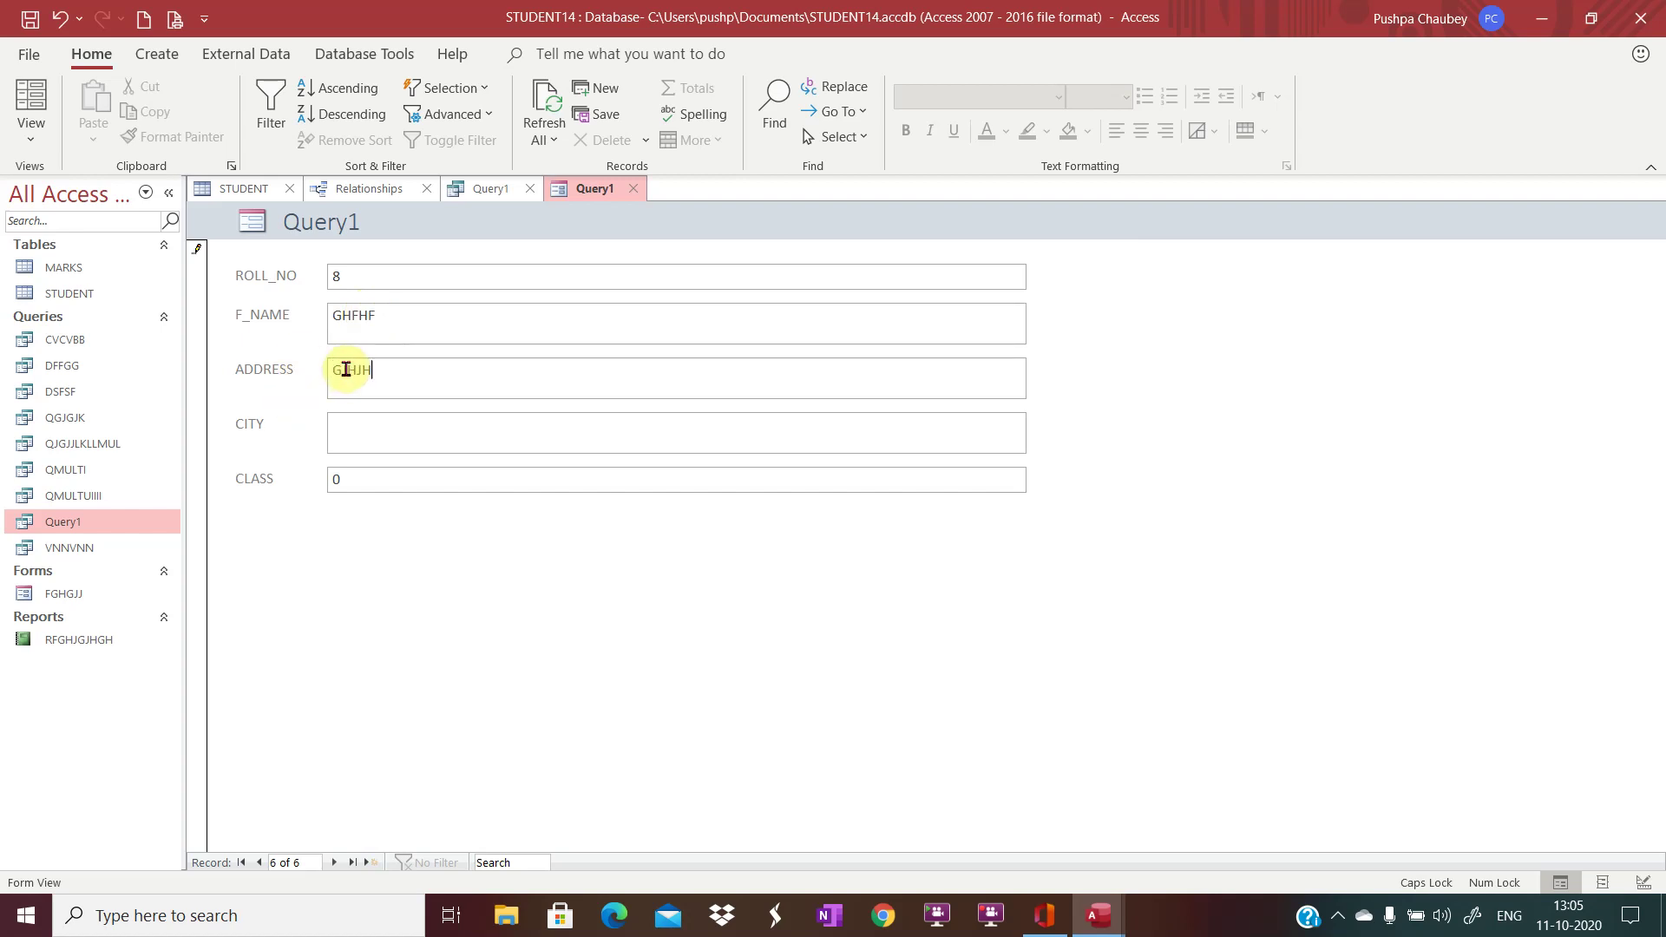
{"action": "left_click", "coordinate": [352, 422]}
{"action": "type", "text": "GJHJKJK"}
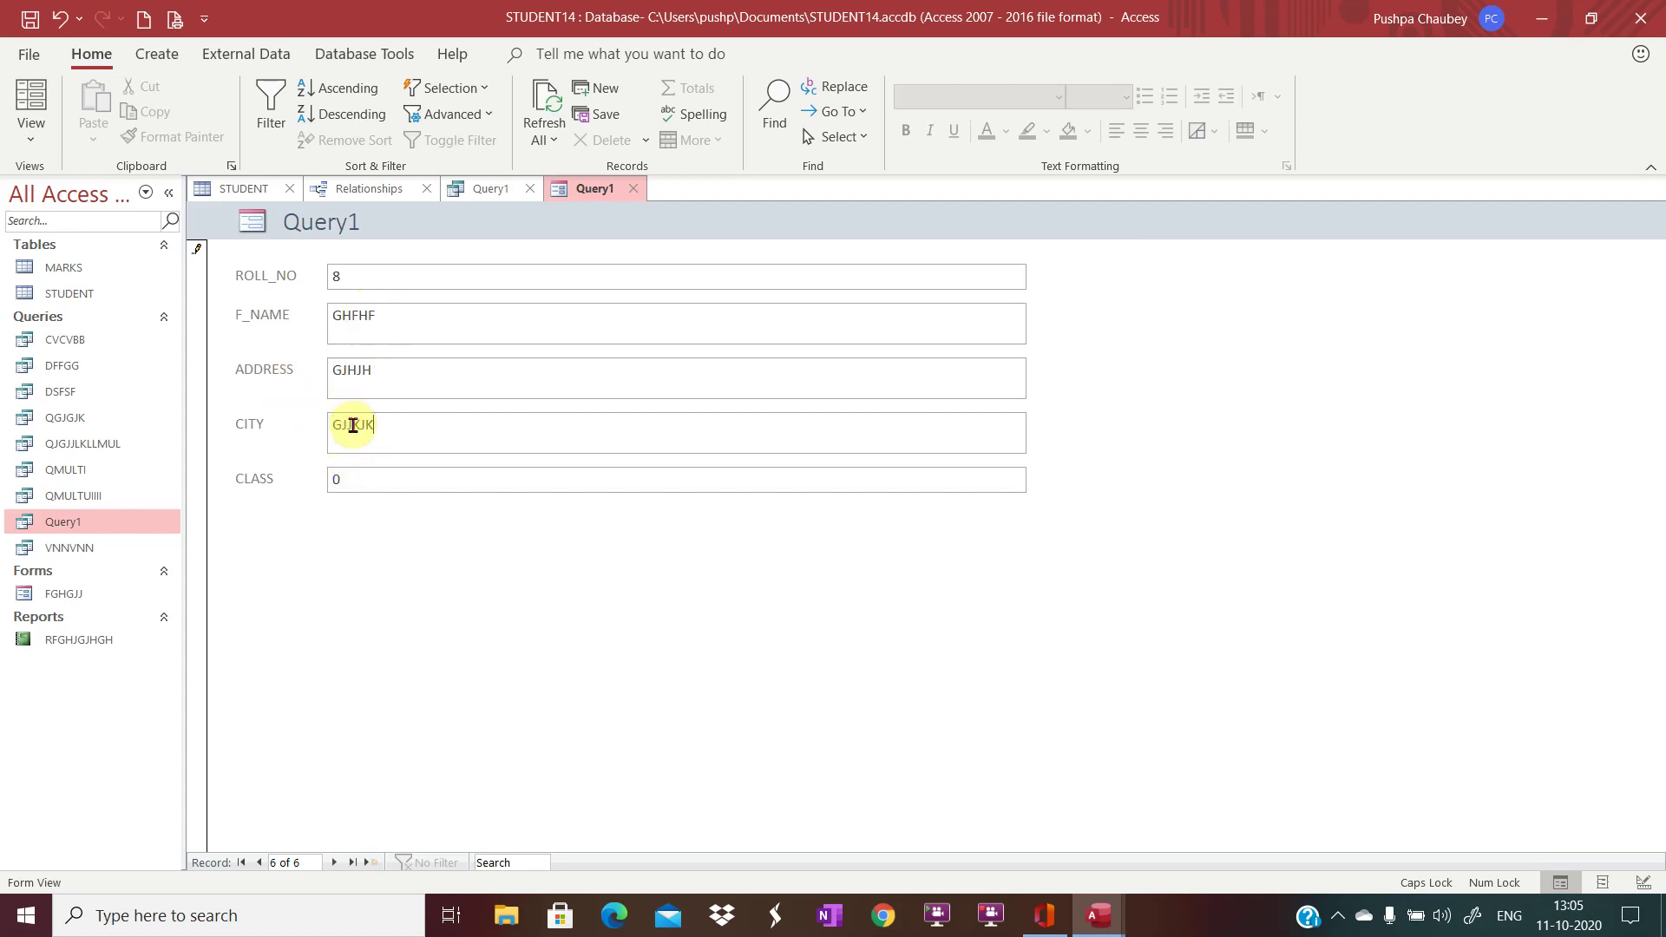
{"action": "left_click", "coordinate": [350, 481]}
{"action": "key", "text": "BackSpace"}
{"action": "type", "text": "6"}
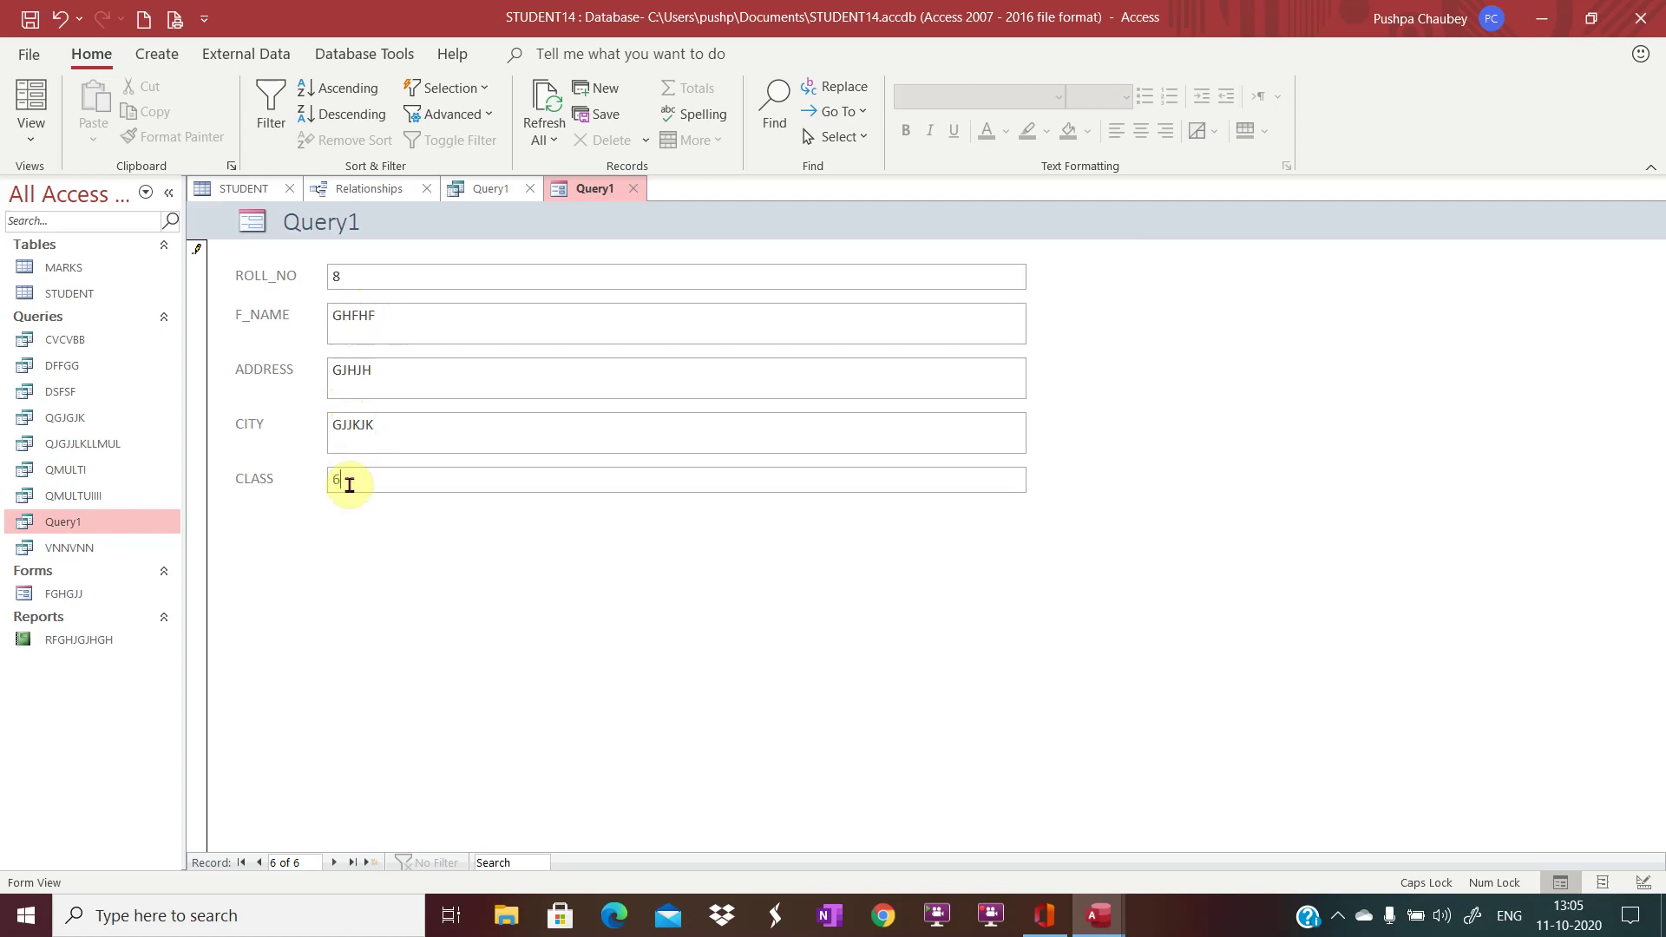
- Add another new form record with F_NAME HFGJHH, ADDRESS GHHJJJ, CITY GJJKK and CLASS 4
{"action": "left_click", "coordinate": [334, 863]}
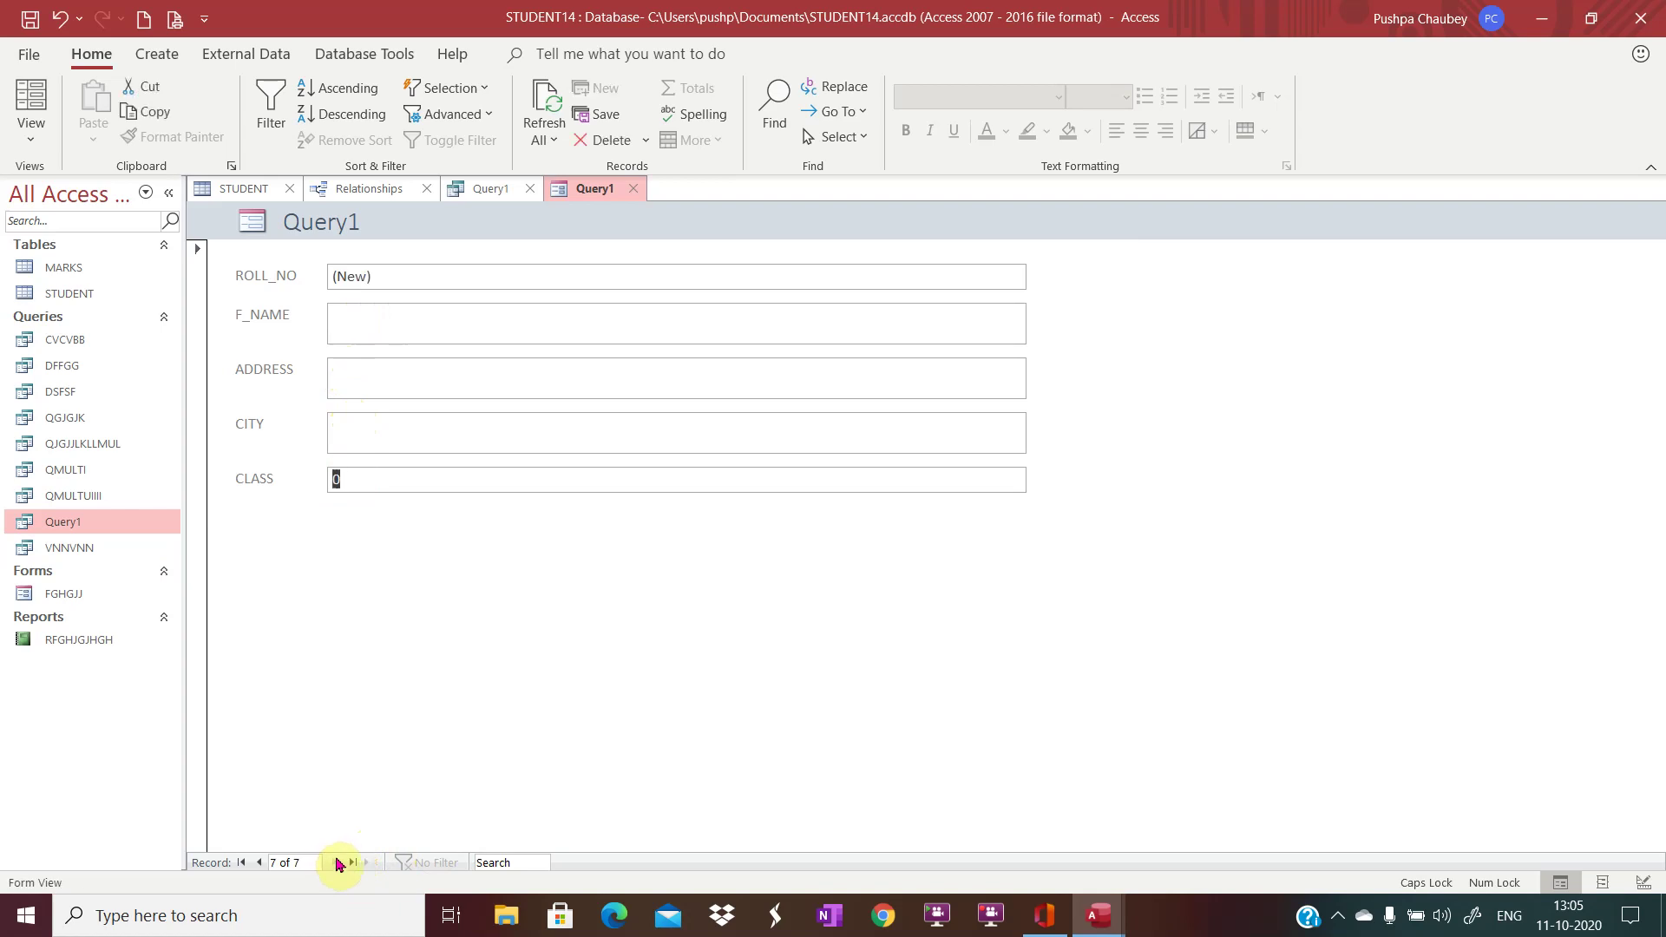
{"action": "left_click", "coordinate": [343, 333]}
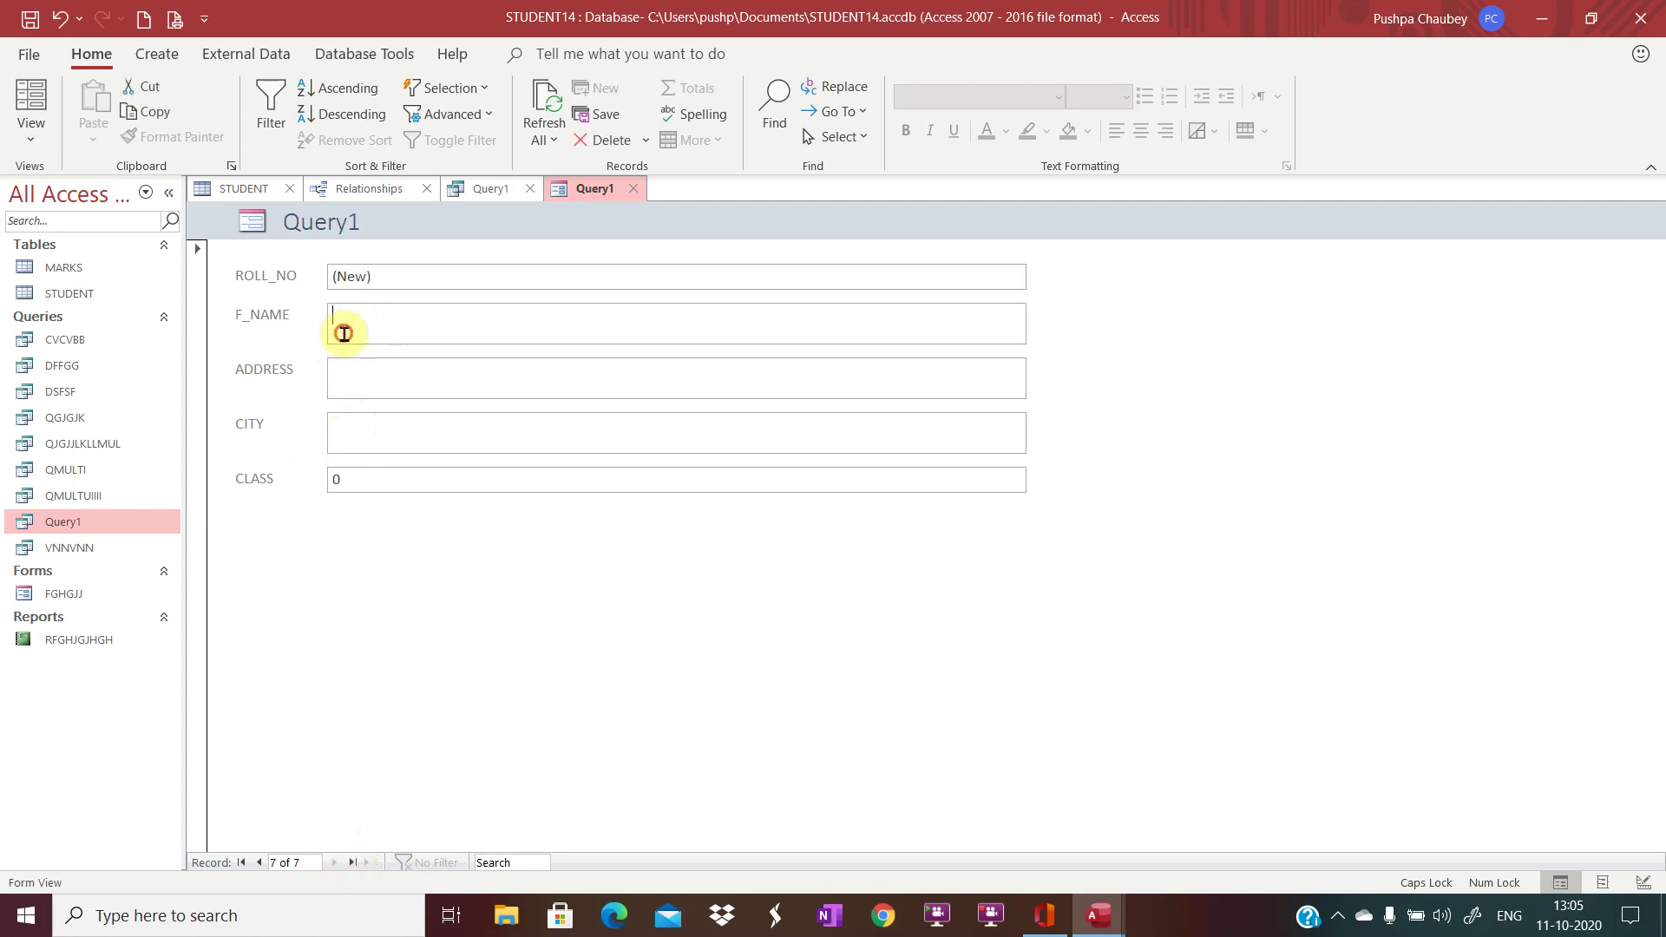
{"action": "type", "text": "HFGJHH"}
{"action": "left_click", "coordinate": [353, 378]}
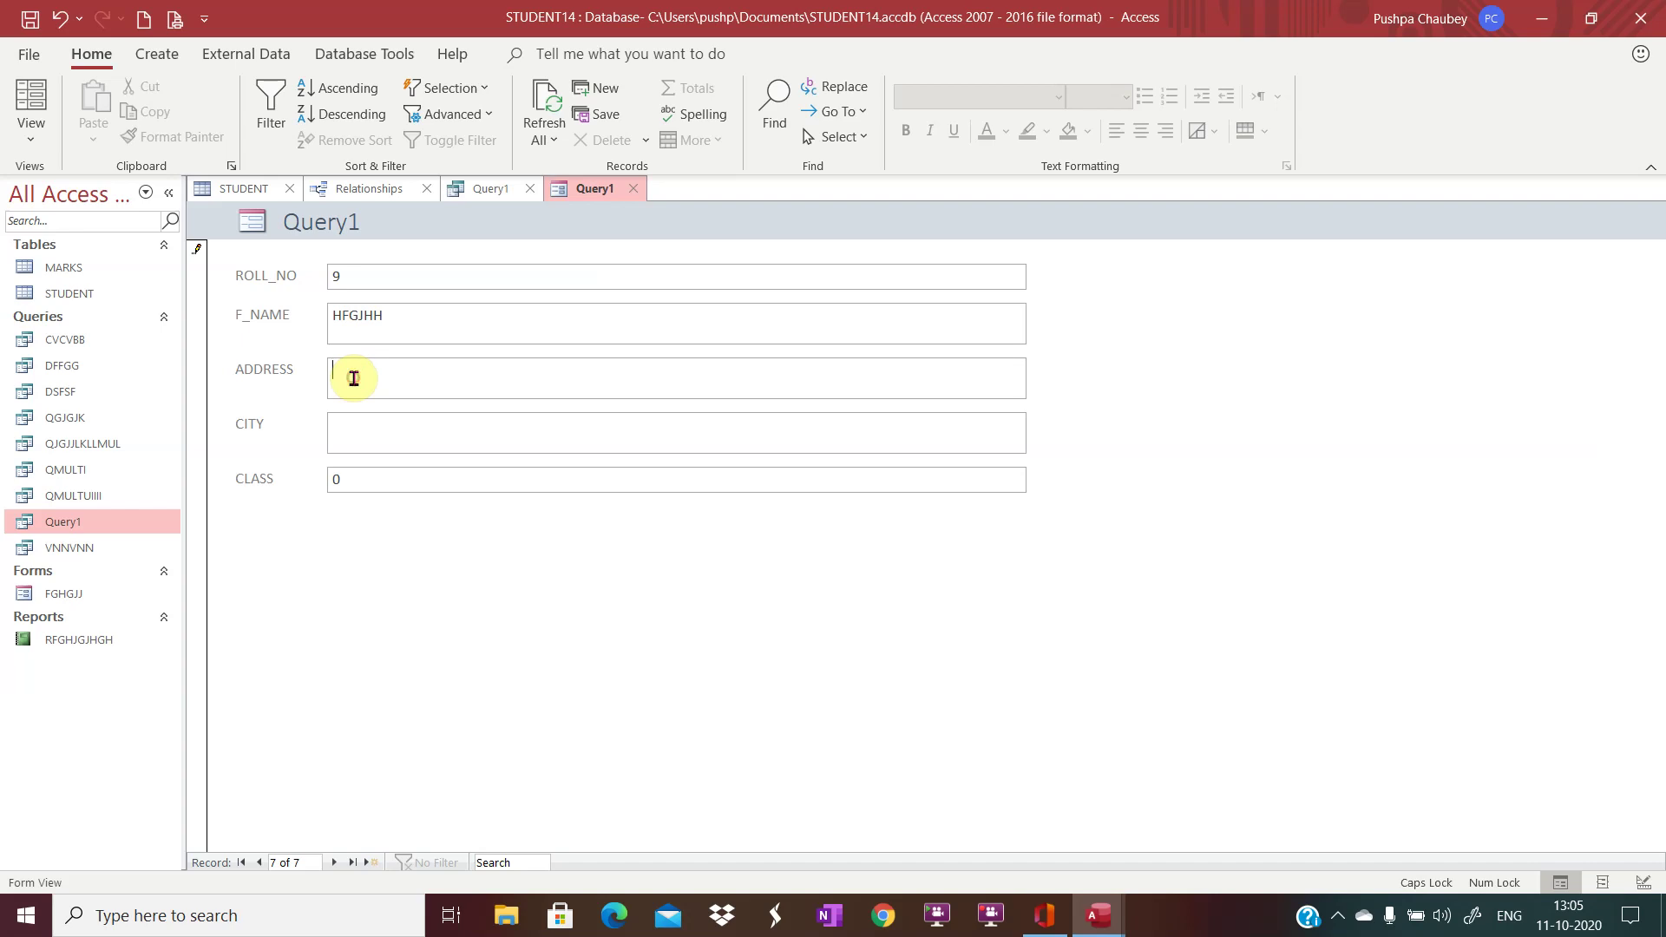
{"action": "type", "text": "GHHJJJ"}
{"action": "left_click", "coordinate": [357, 424]}
{"action": "type", "text": "GJJKK"}
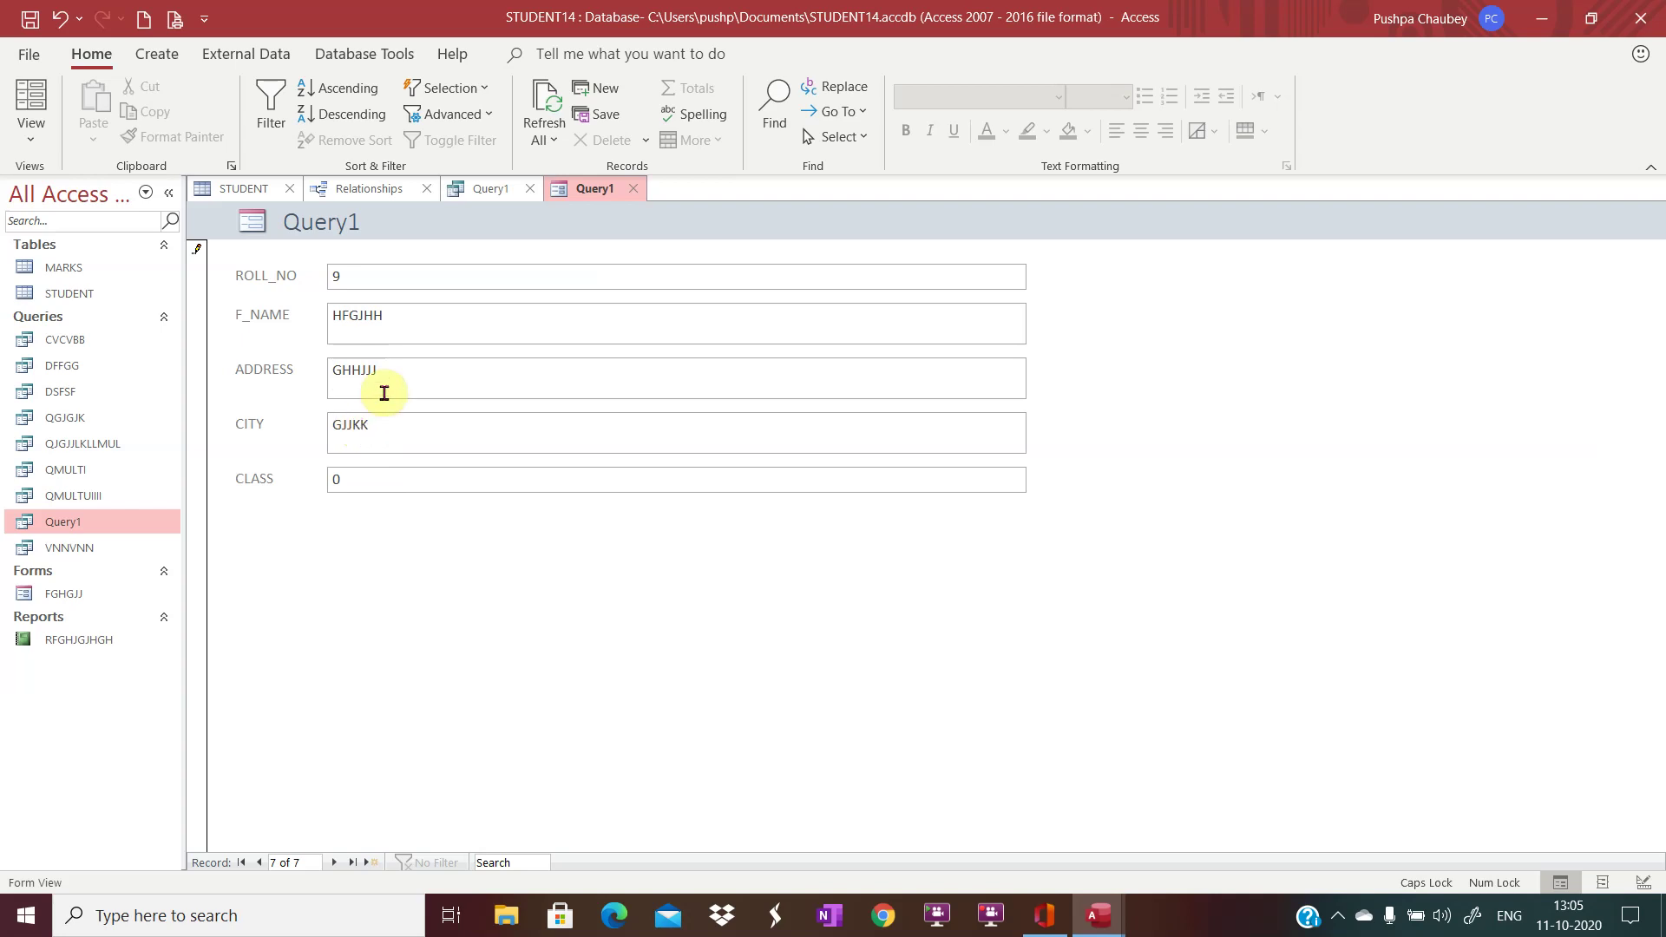
{"action": "left_click", "coordinate": [343, 481]}
{"action": "key", "text": "BackSpace"}
{"action": "type", "text": "4"}
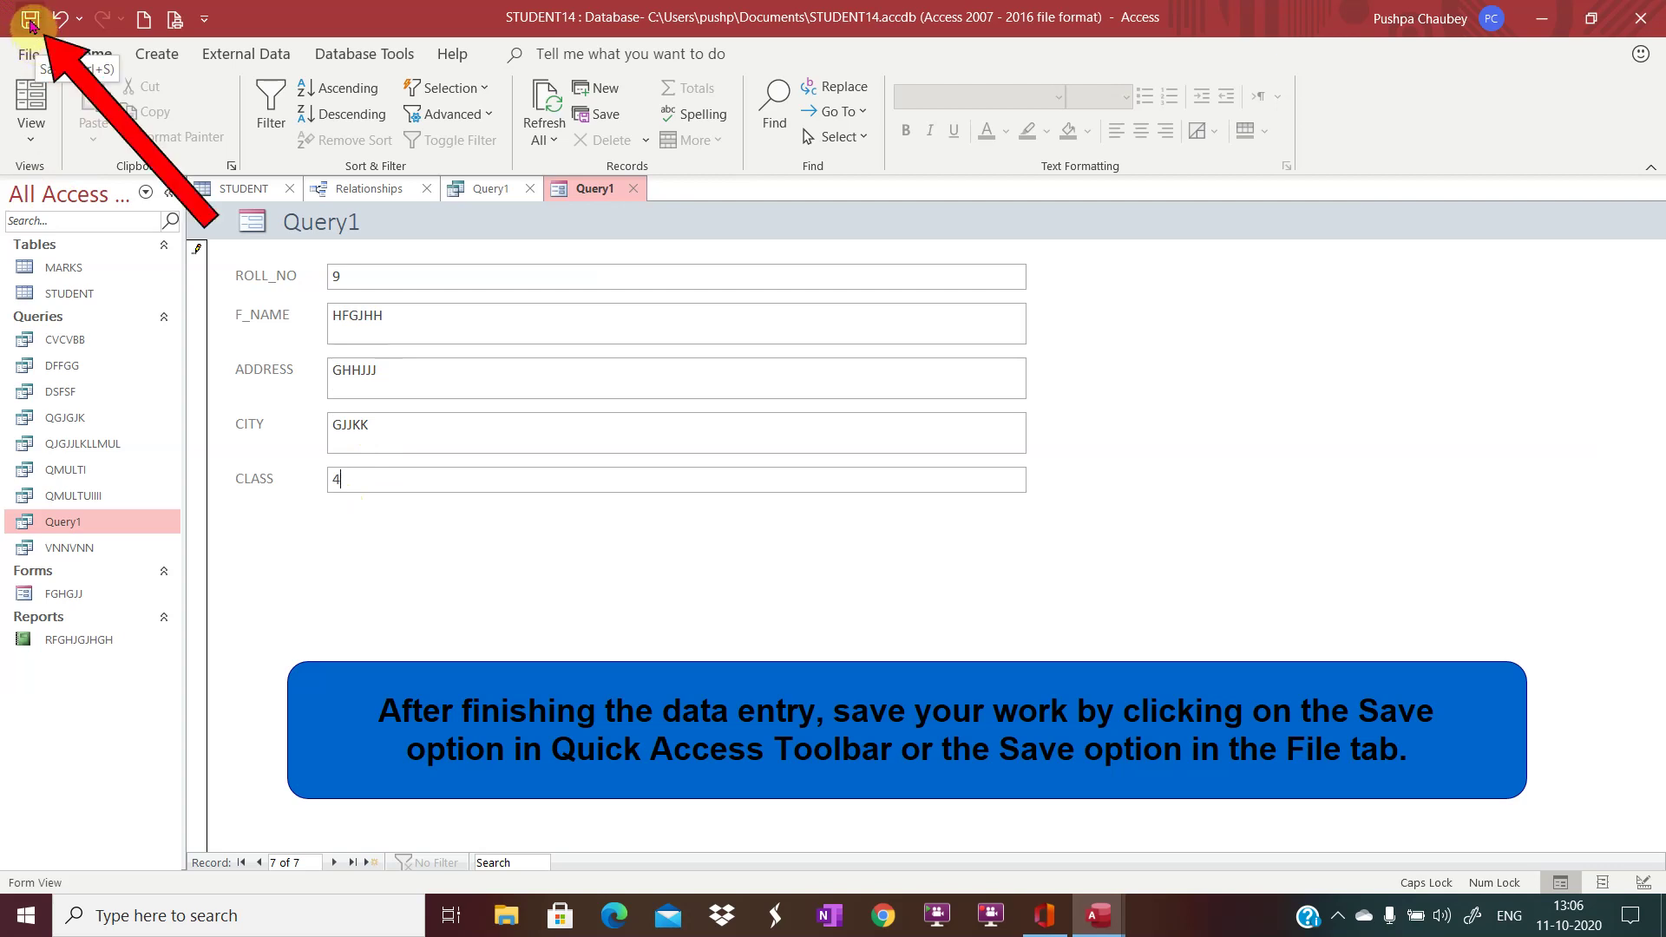
- Save the form under the name GHFHHHJHJ and display its formatting options in Layout View
{"action": "left_click", "coordinate": [30, 23]}
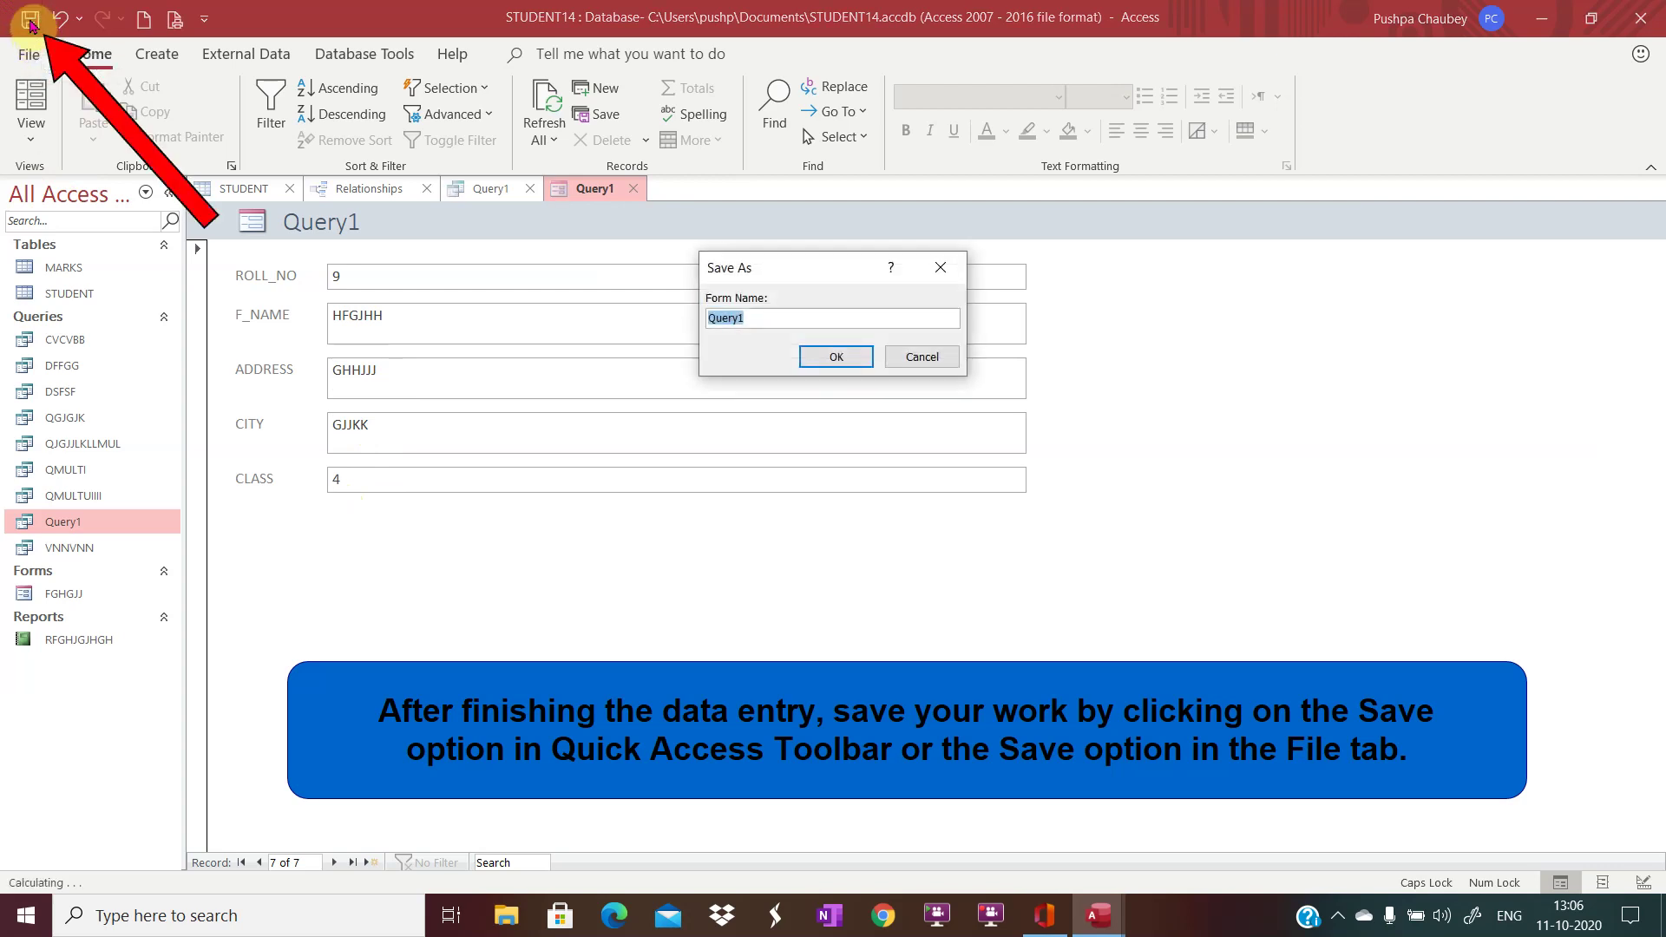
{"action": "type", "text": "GHFHHHJHJ"}
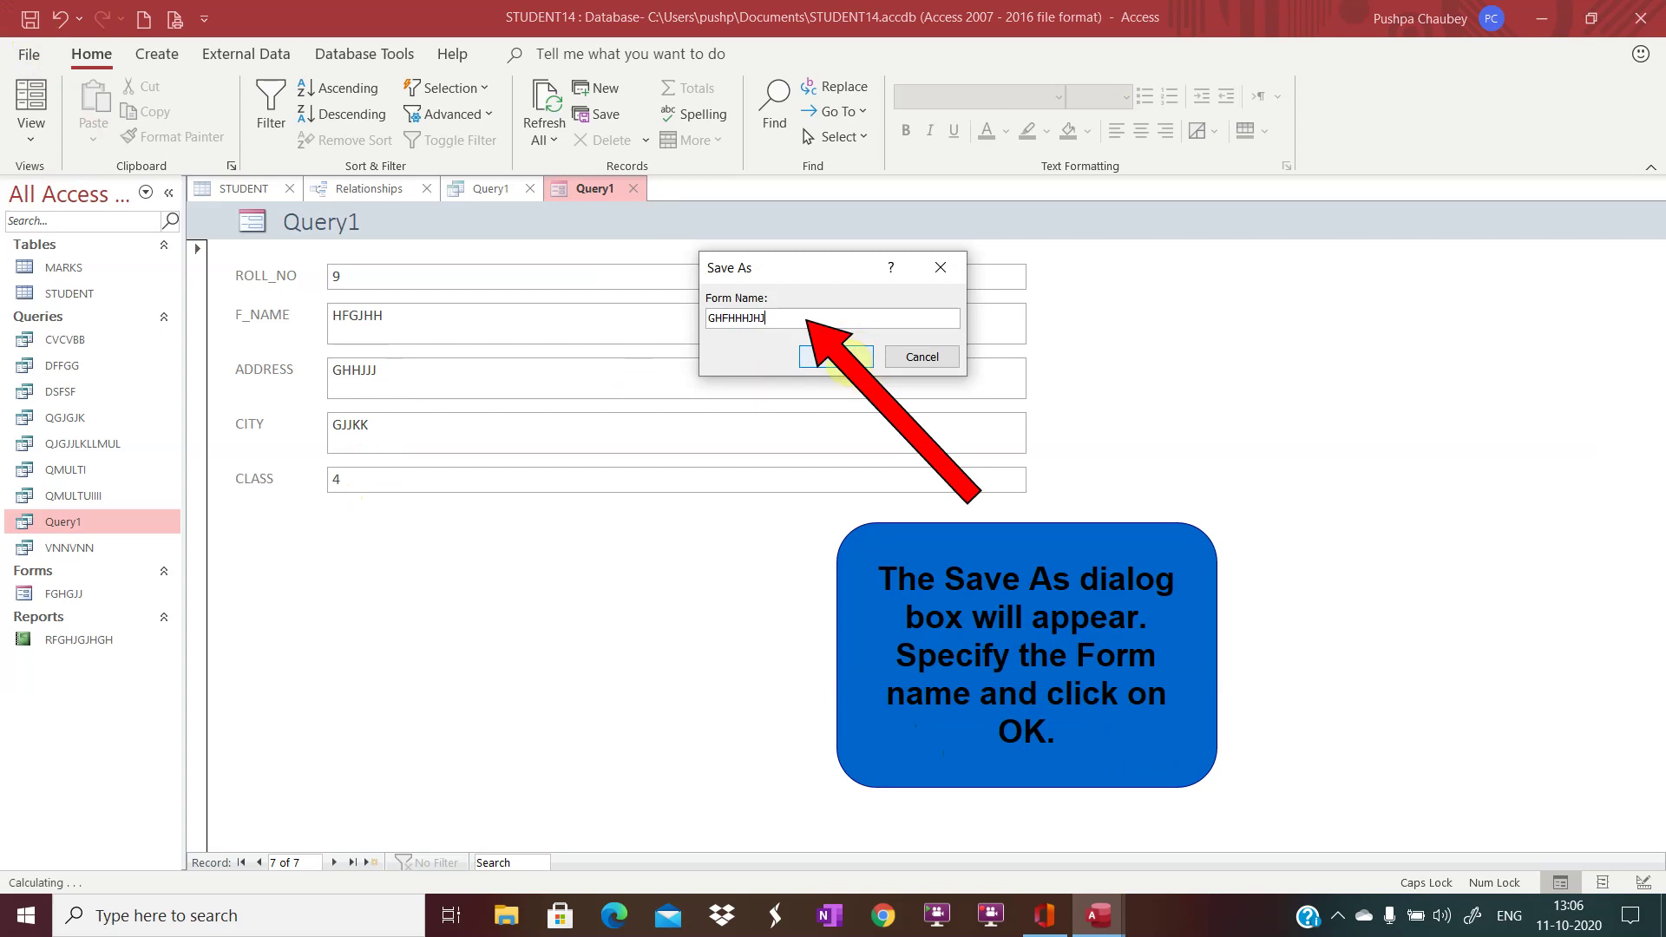
{"action": "left_click", "coordinate": [840, 356]}
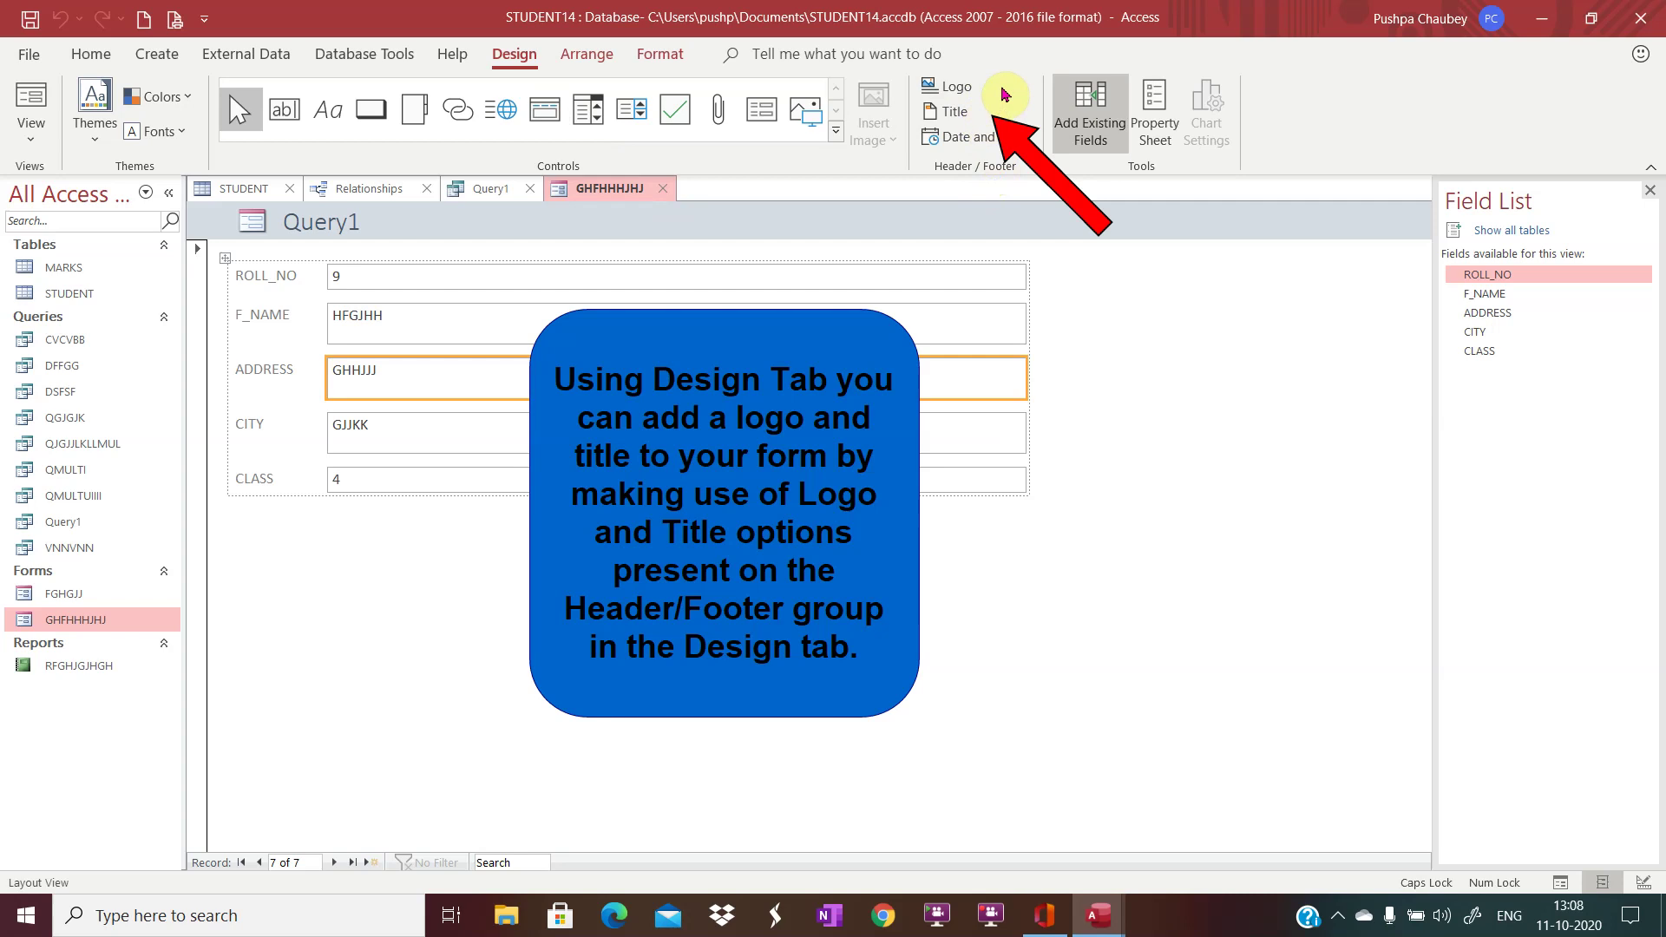
{"action": "left_click", "coordinate": [676, 63]}
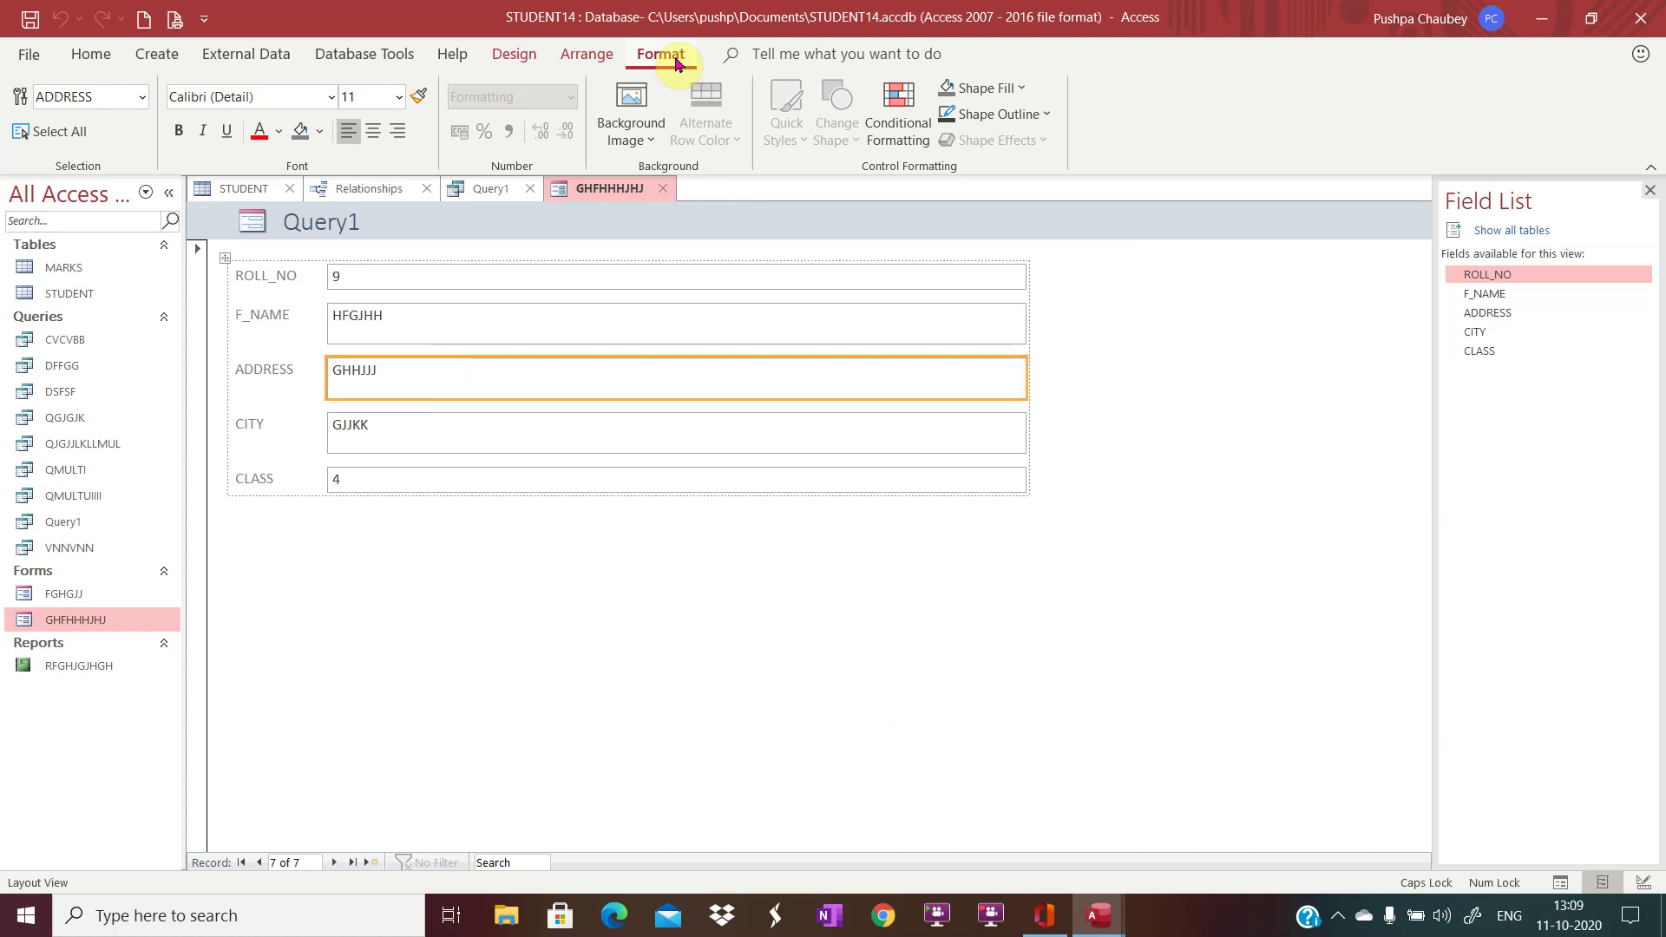
- Open the STUDENT table and create a report from it
{"action": "double_click", "coordinate": [112, 295]}
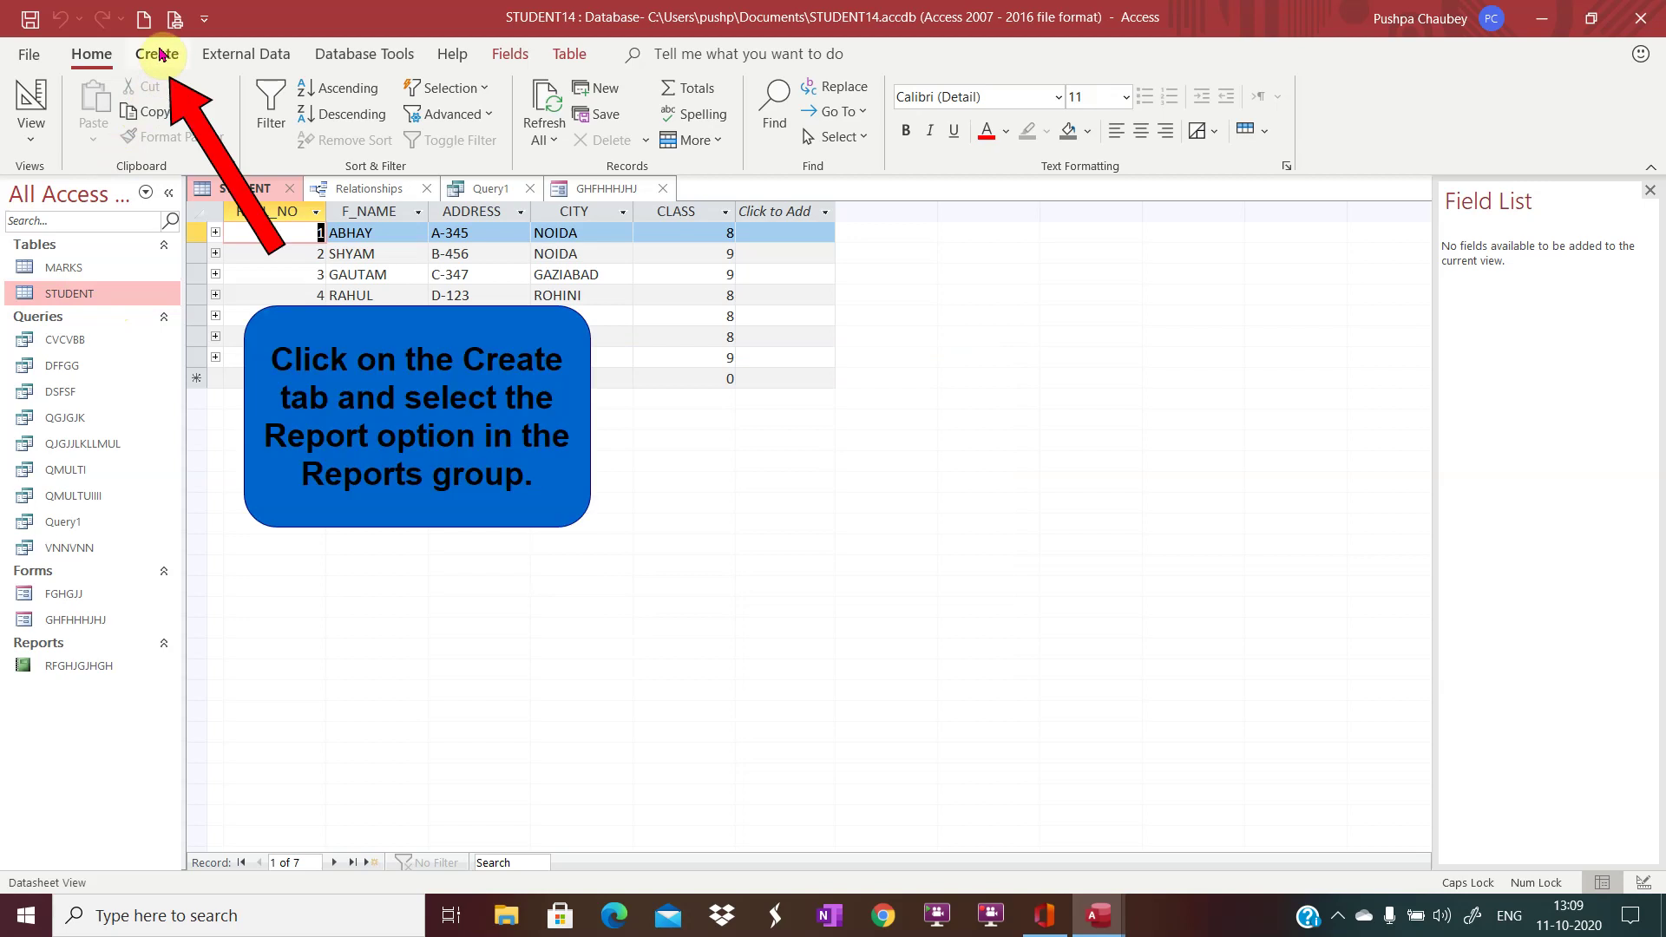
{"action": "left_click", "coordinate": [158, 76]}
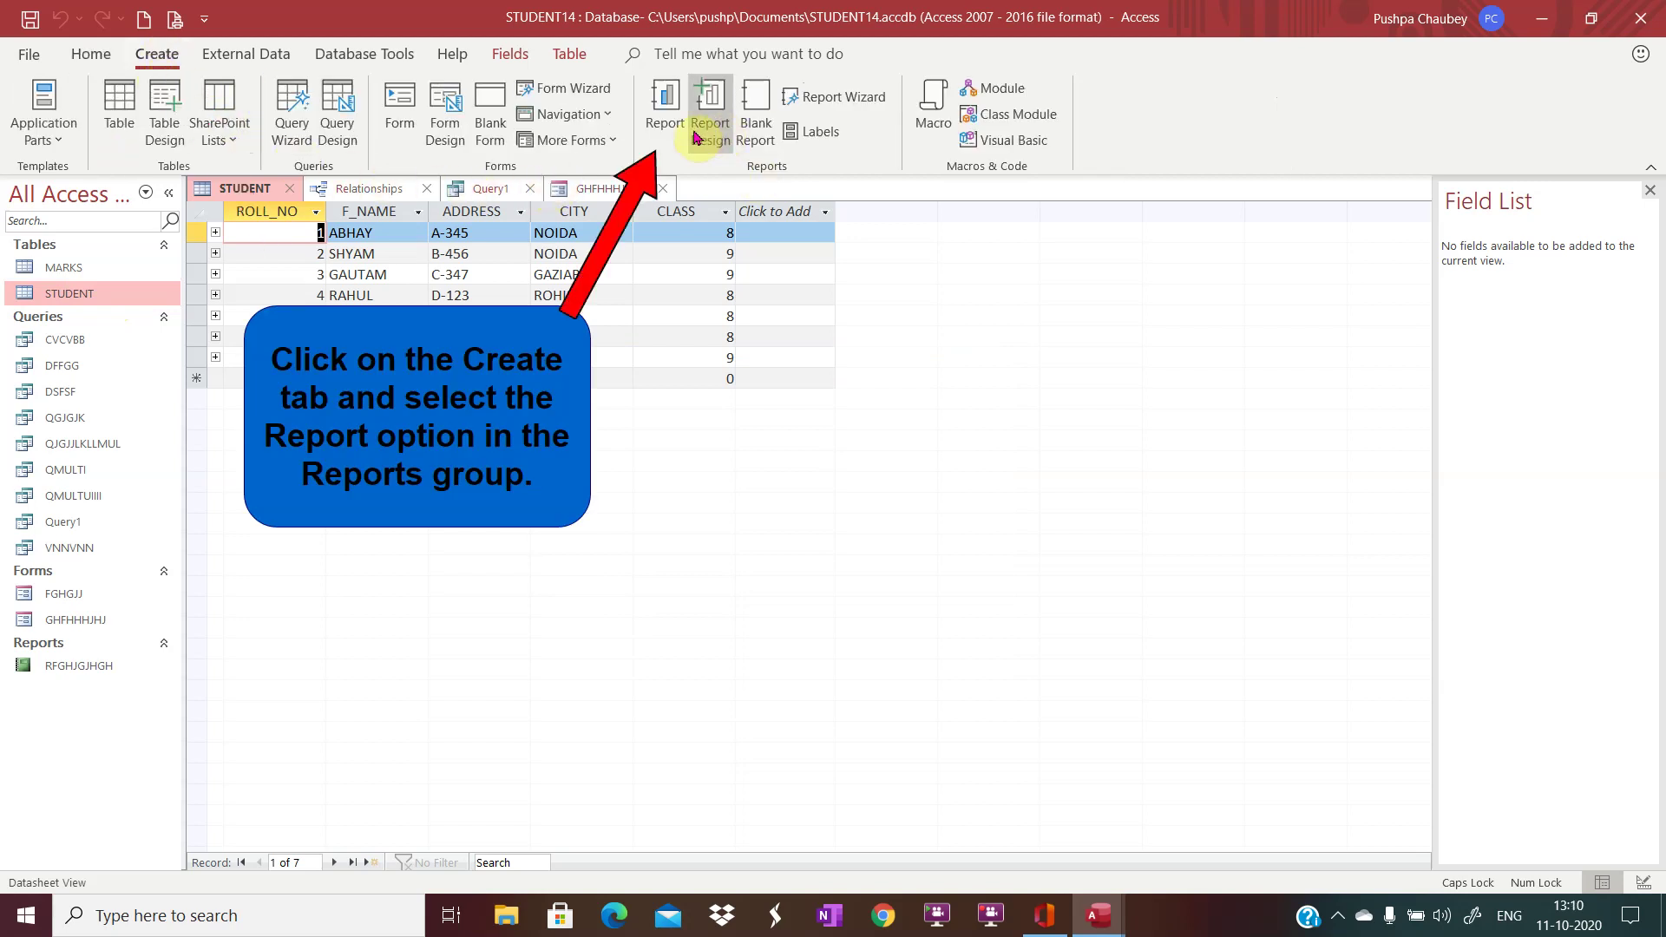
{"action": "left_click", "coordinate": [665, 113]}
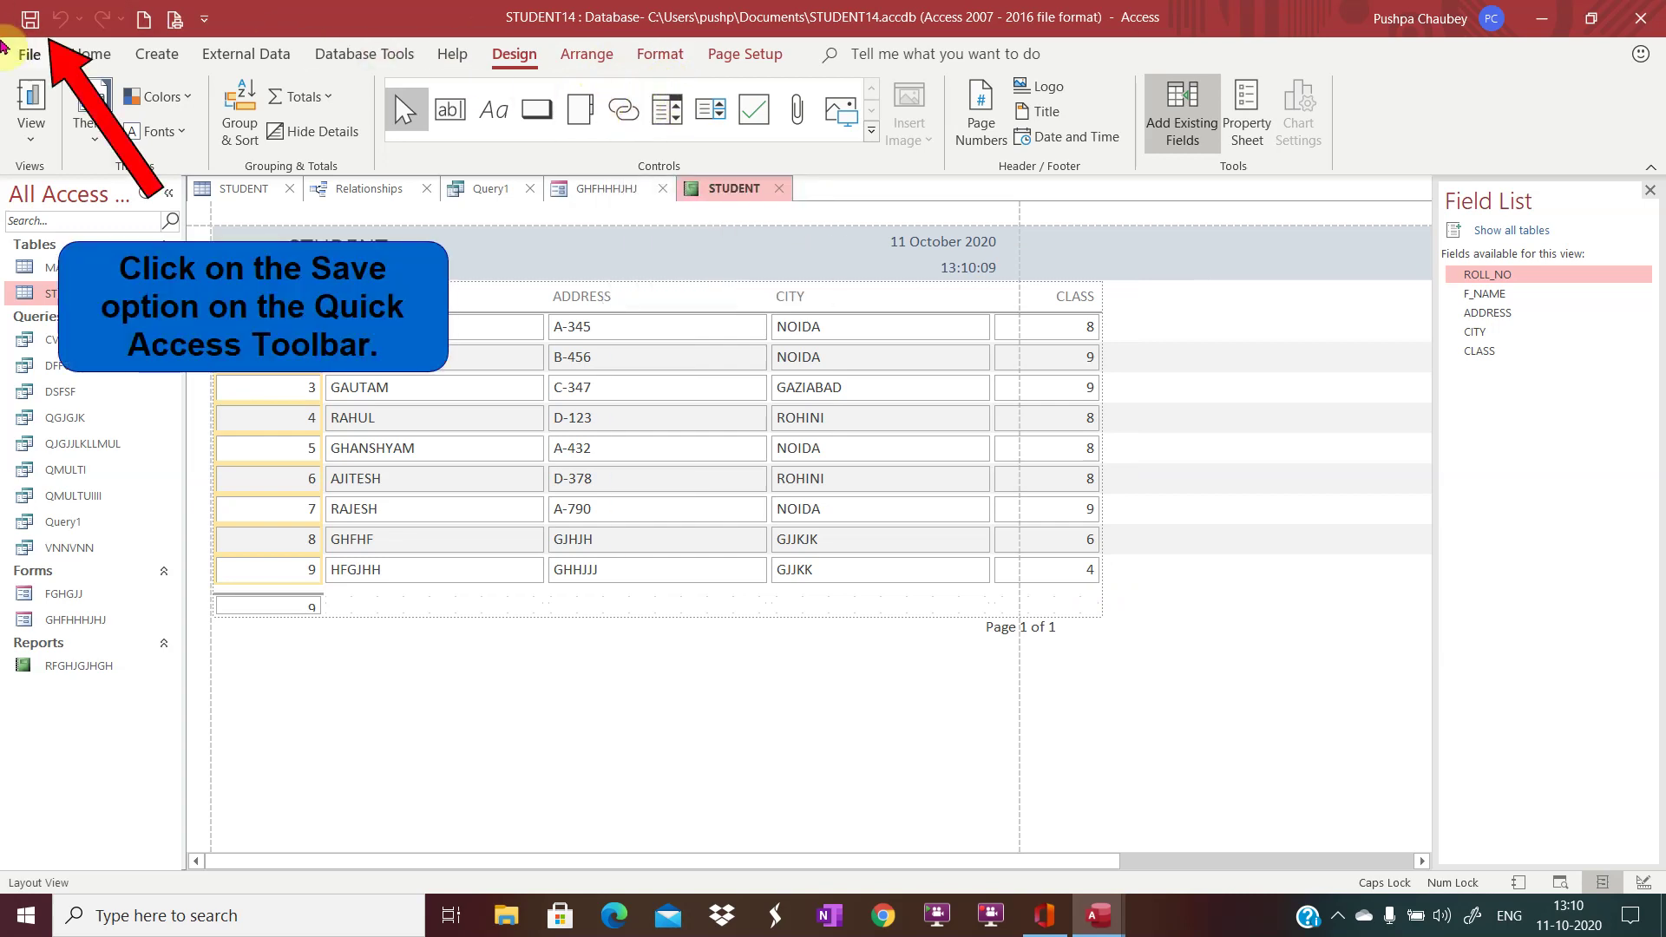
- Save the new report under the name STUDENTER
{"action": "left_click", "coordinate": [29, 24]}
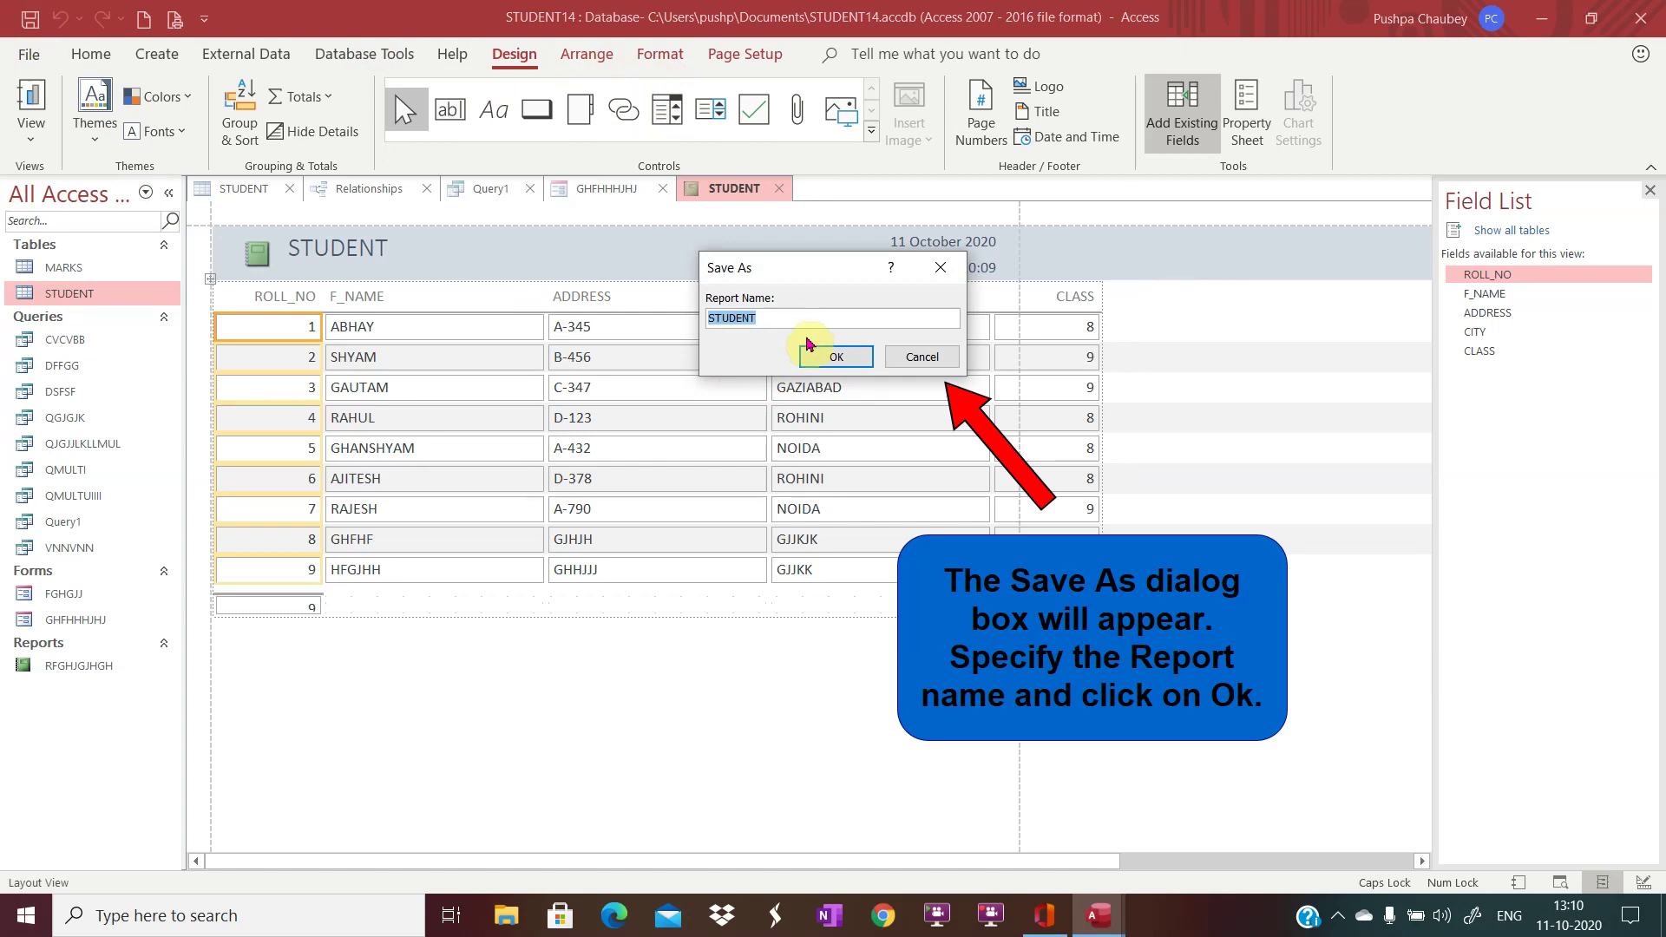
{"action": "left_click", "coordinate": [764, 319]}
{"action": "type", "text": "ER"}
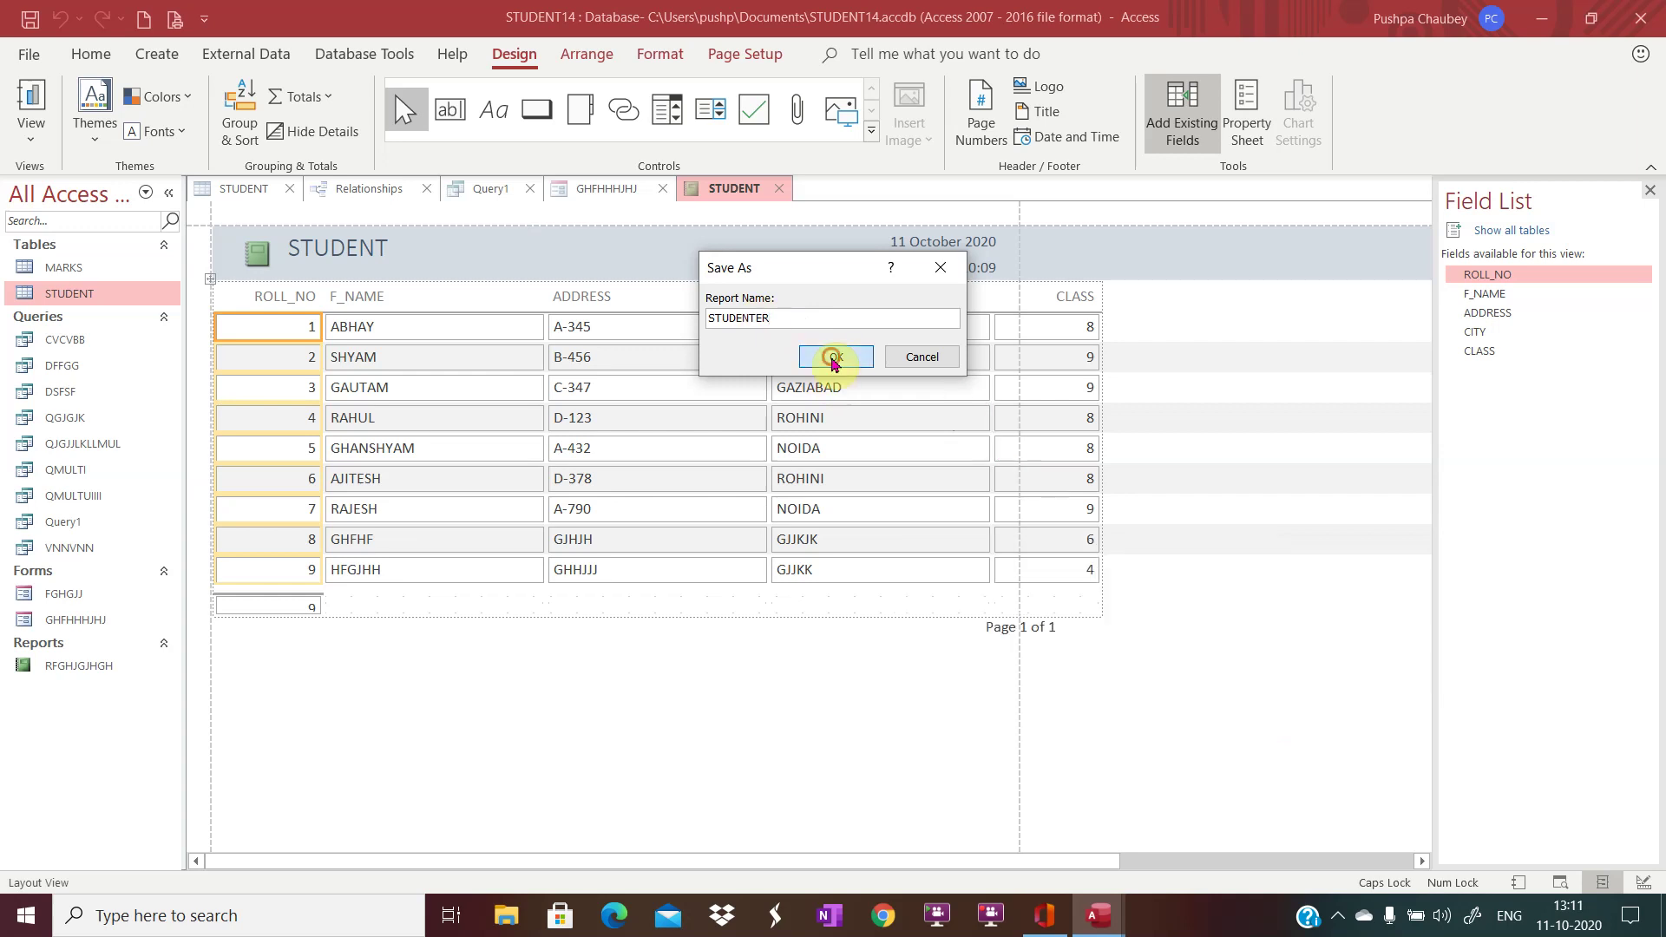
{"action": "left_click", "coordinate": [813, 360]}
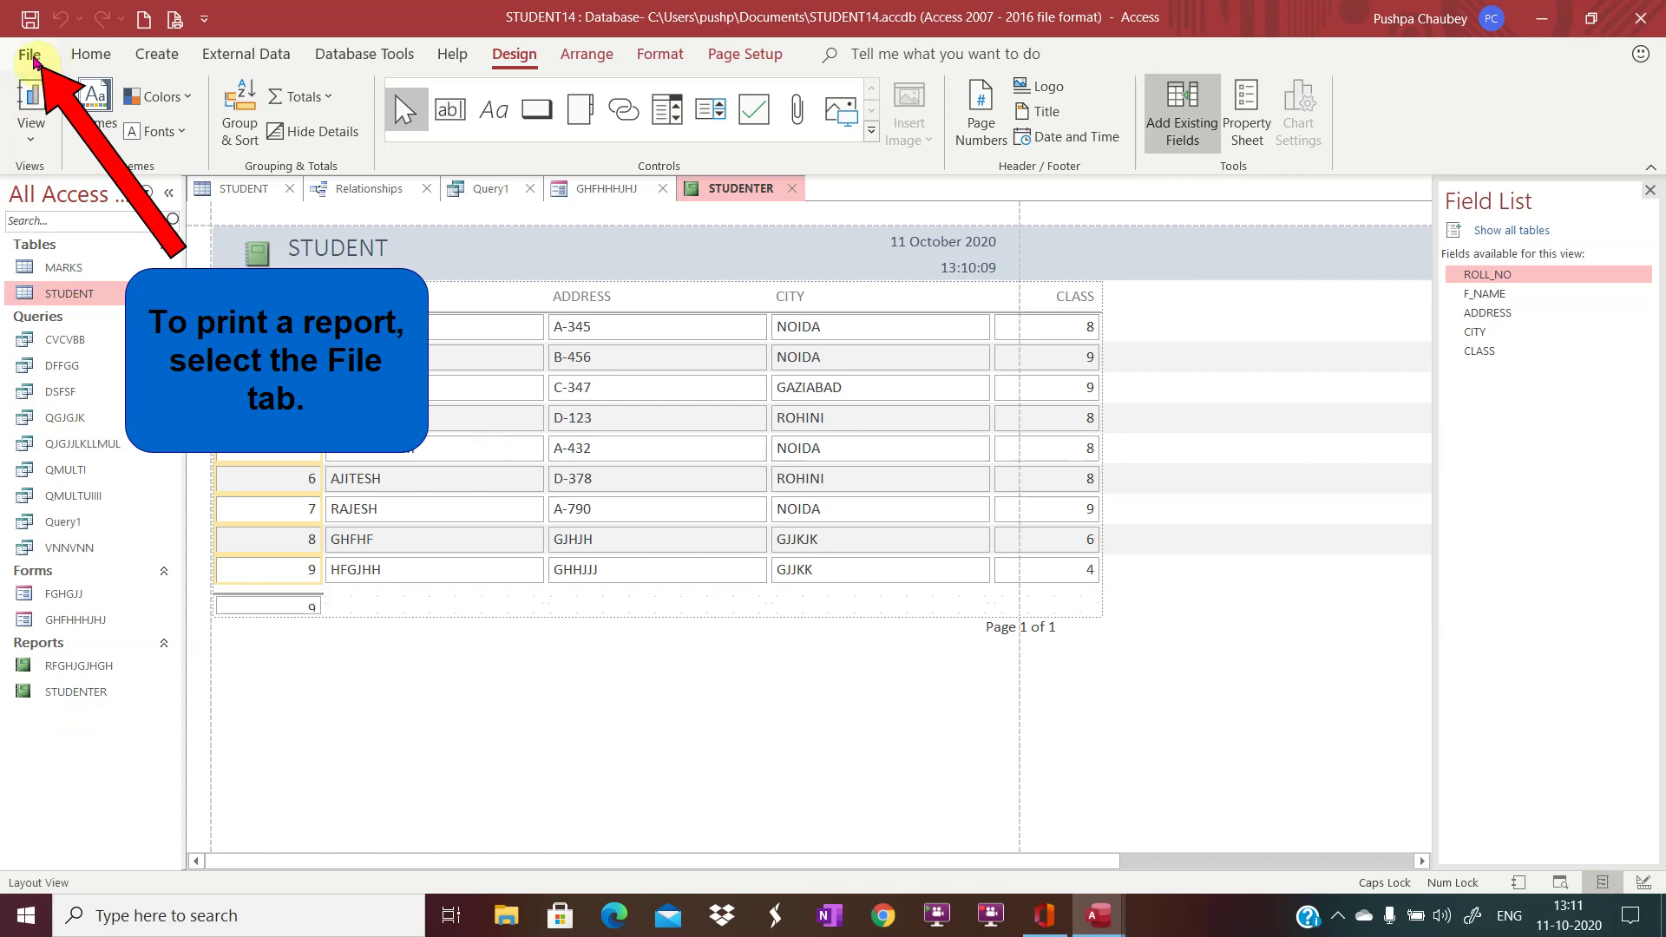
- Show the STUDENTER report in Print Preview
{"action": "left_click", "coordinate": [33, 59]}
{"action": "left_click", "coordinate": [62, 391]}
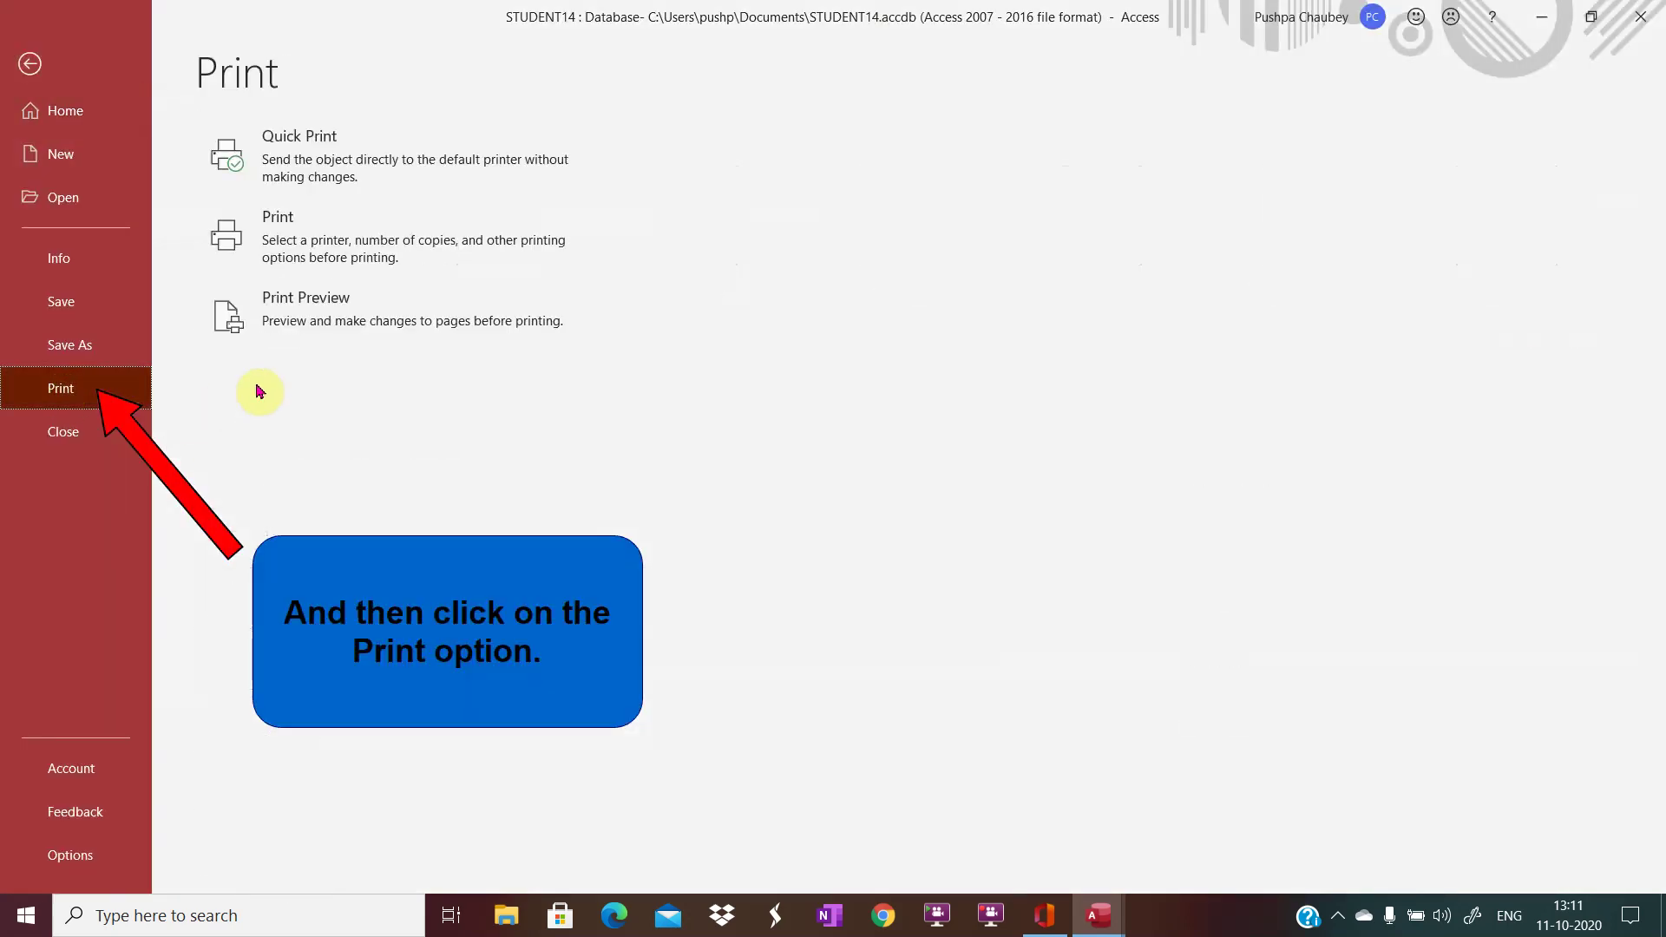
{"action": "left_click", "coordinate": [308, 315]}
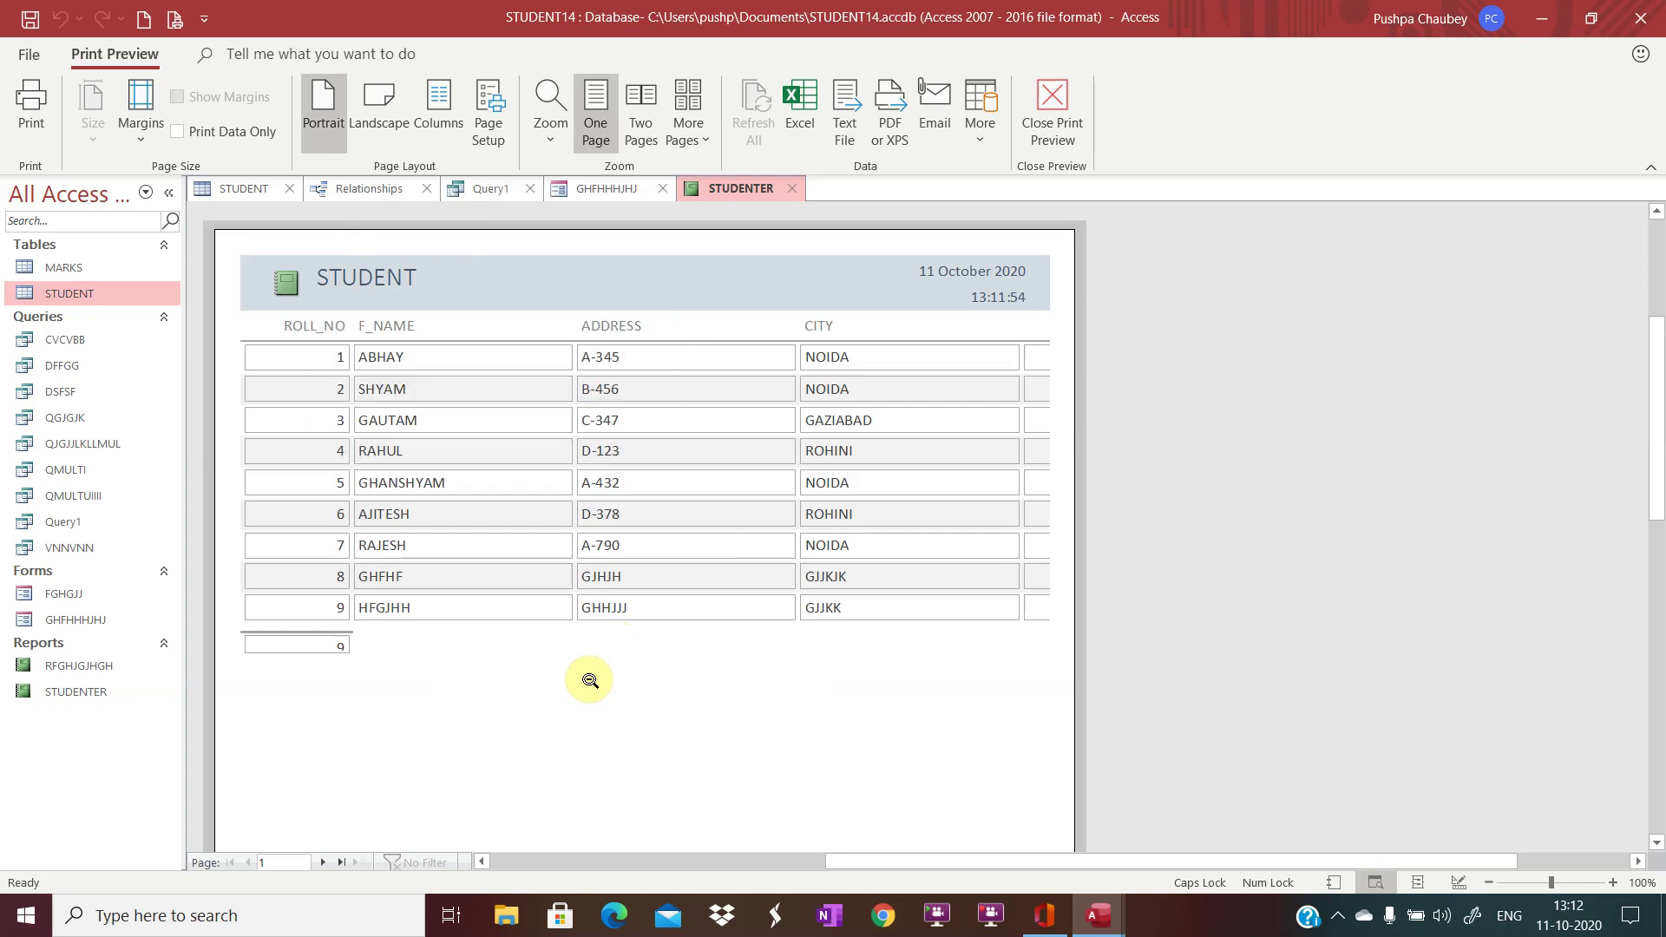
- Remove Print Preview from the Quick Access Toolbar commands and start printing the STUDENTER report
{"action": "left_click", "coordinate": [206, 20]}
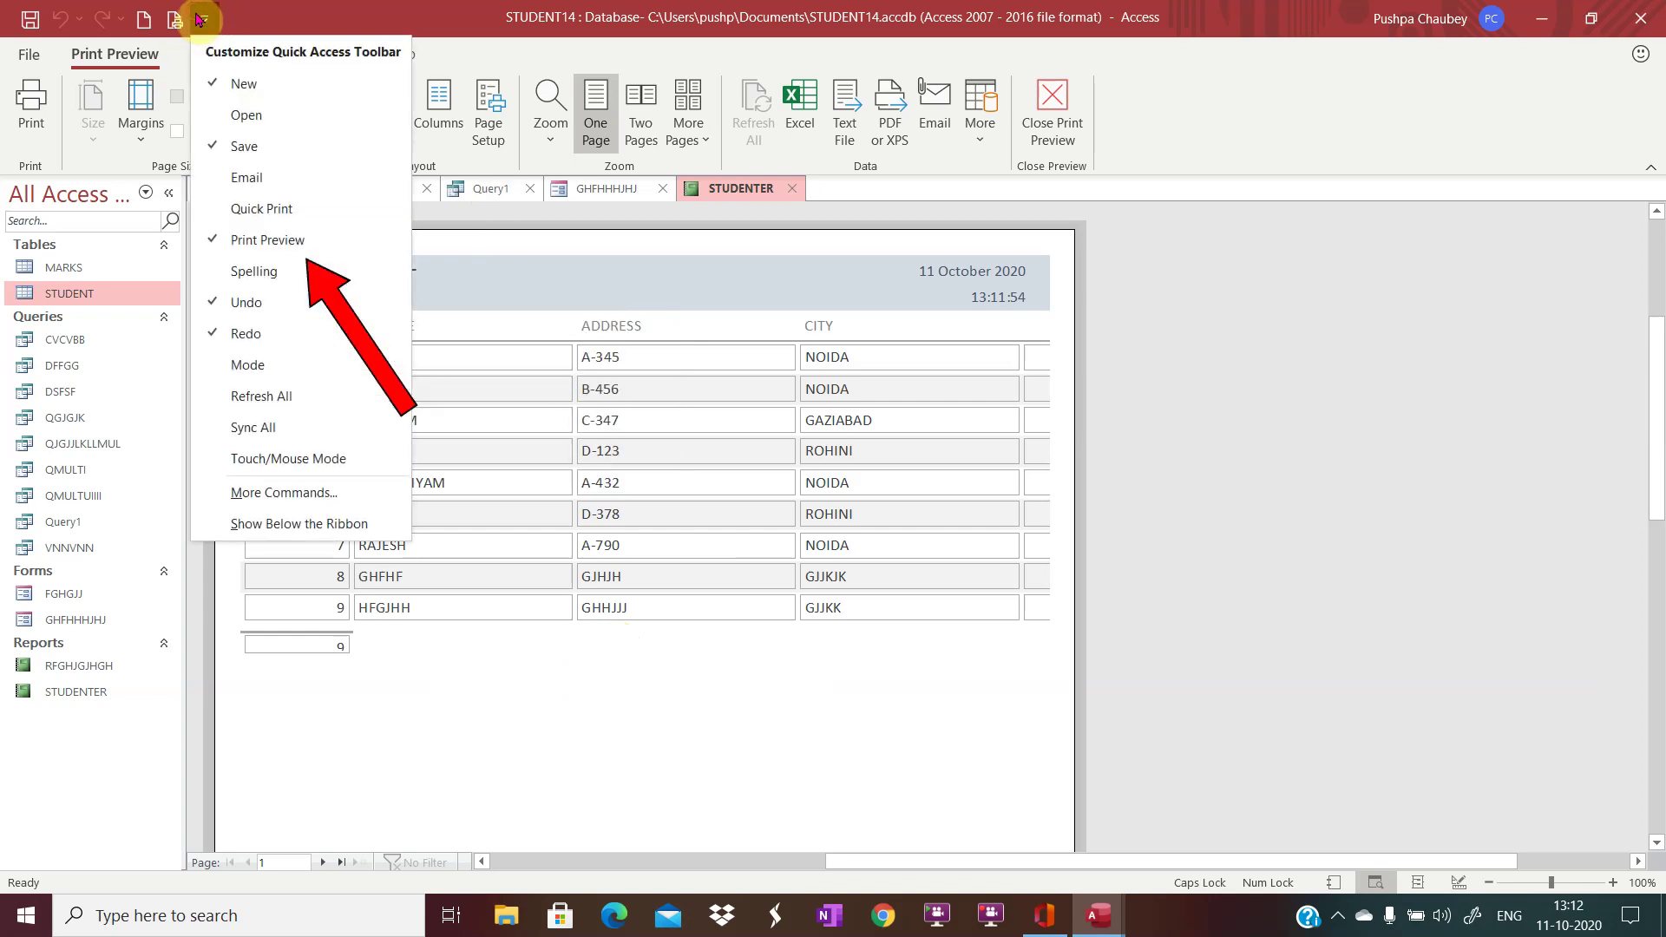
{"action": "left_click", "coordinate": [249, 240]}
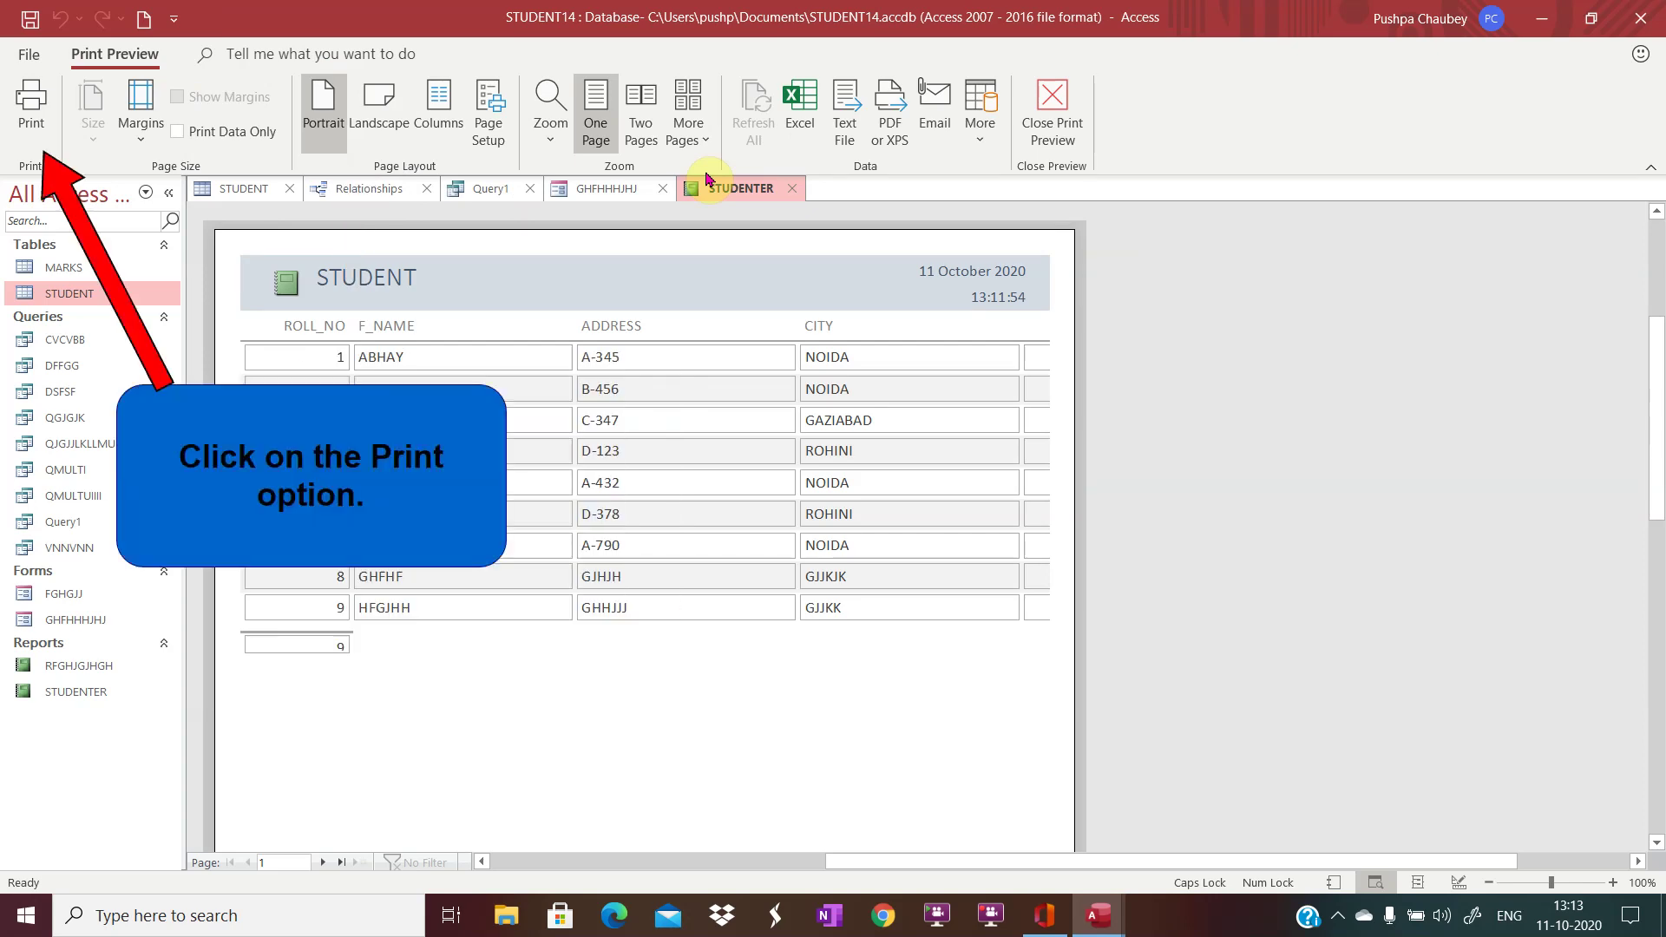
{"action": "left_click", "coordinate": [37, 141]}
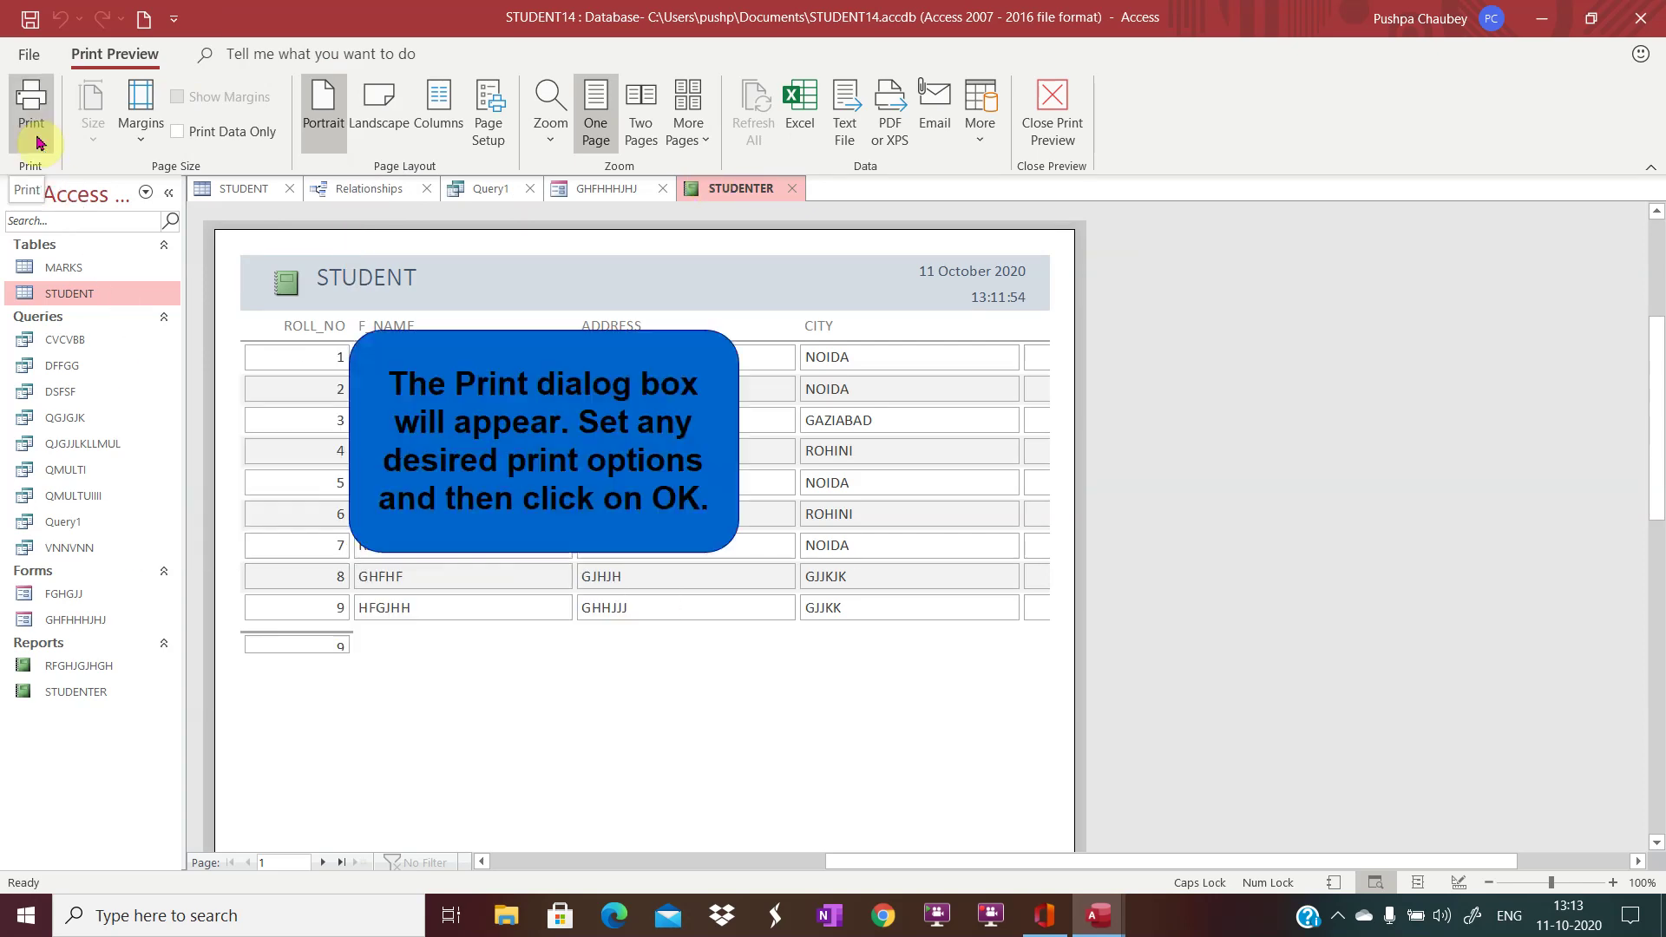